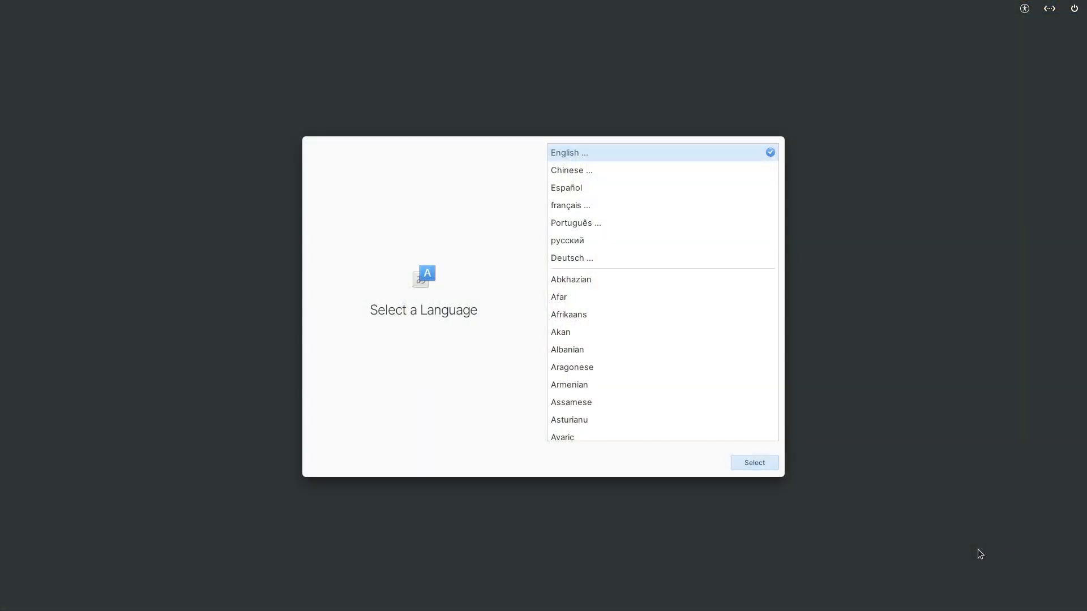
Step: Choose English, United States and the English (US) keyboard layout in the installer
{"action": "left_click", "coordinate": [747, 464]}
{"action": "left_click", "coordinate": [748, 463]}
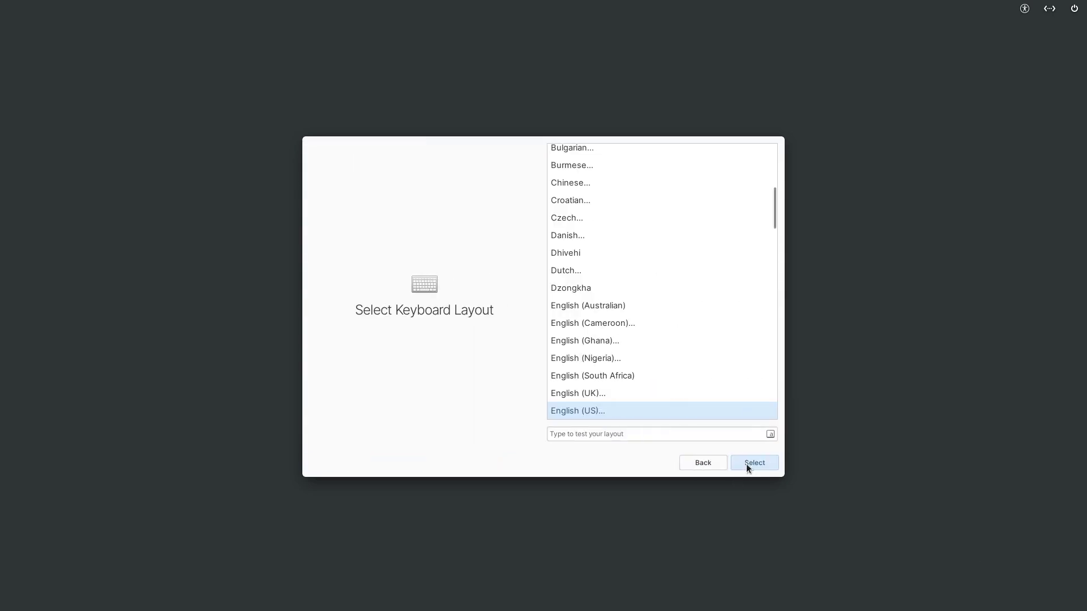
{"action": "left_click", "coordinate": [746, 464]}
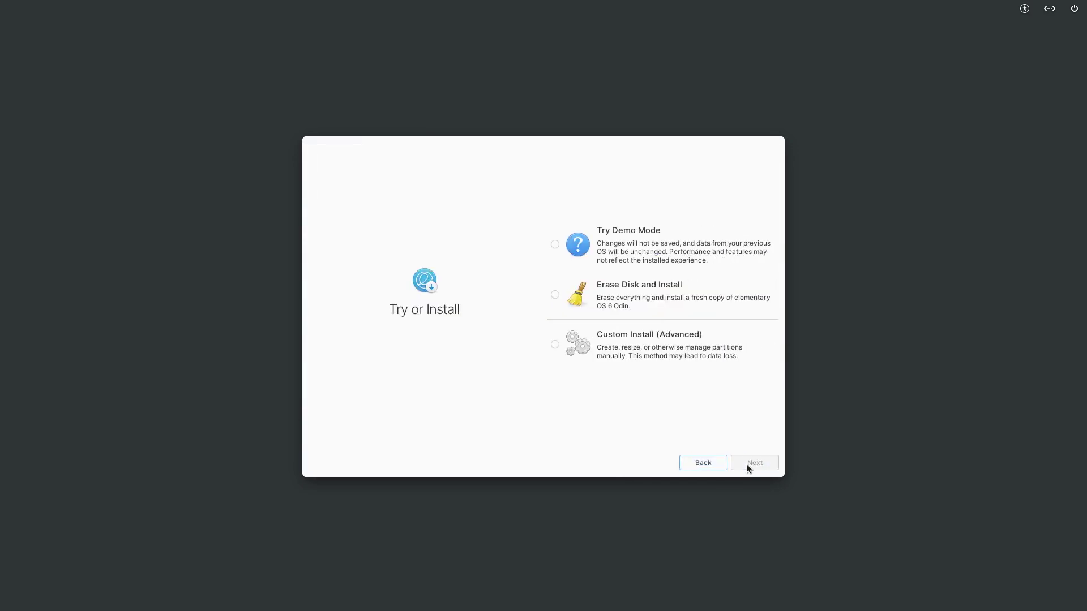
Step: Erase ATA VBOX HARDDISK and install elementary OS without drive encryption
{"action": "left_click", "coordinate": [604, 291]}
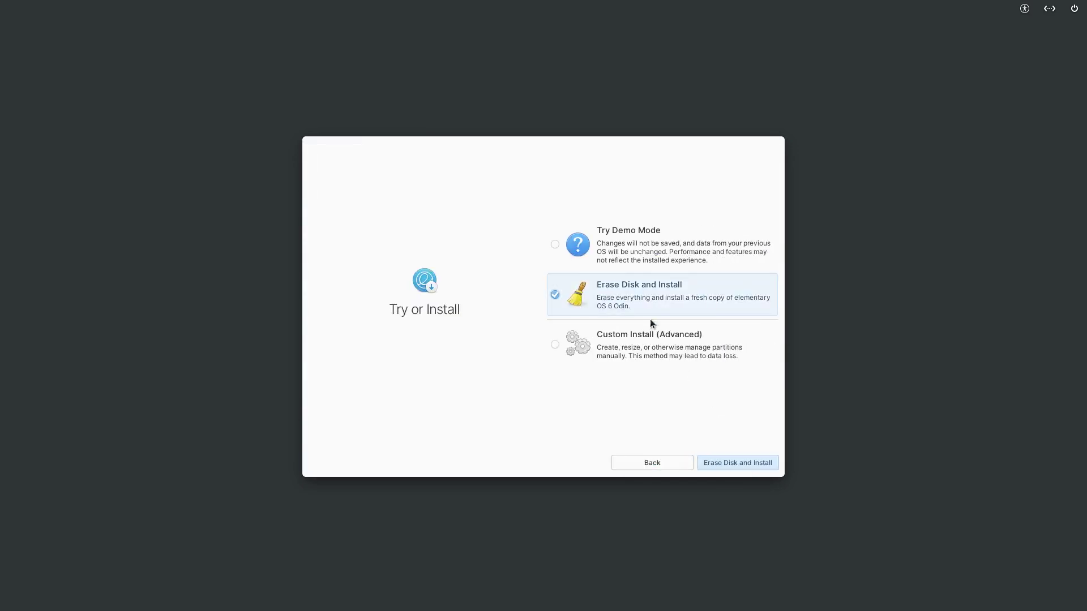
{"action": "left_click", "coordinate": [725, 459]}
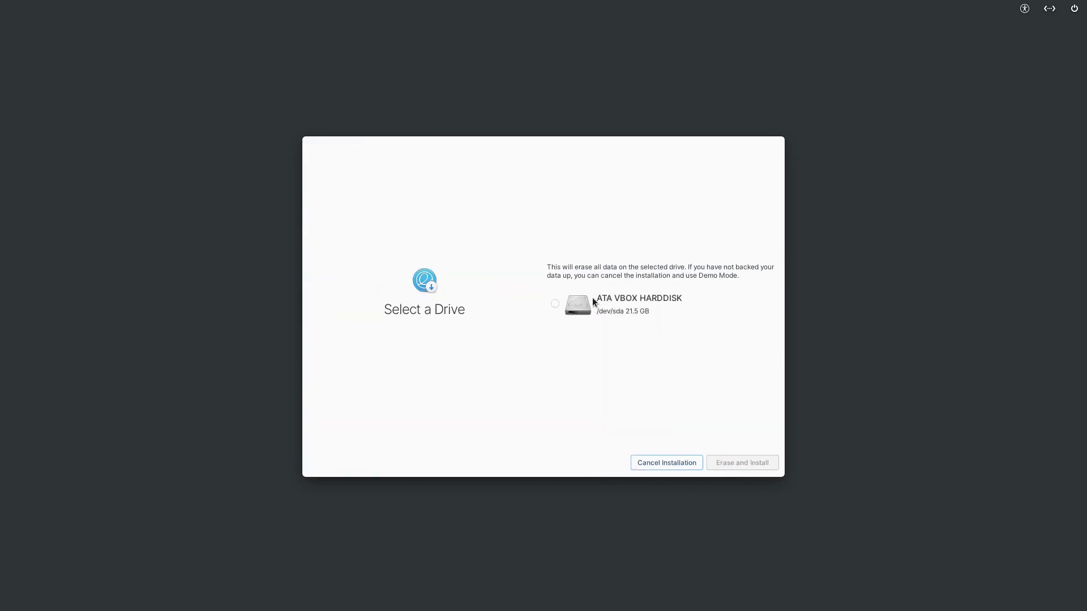
{"action": "left_click", "coordinate": [583, 304]}
{"action": "left_click", "coordinate": [729, 465]}
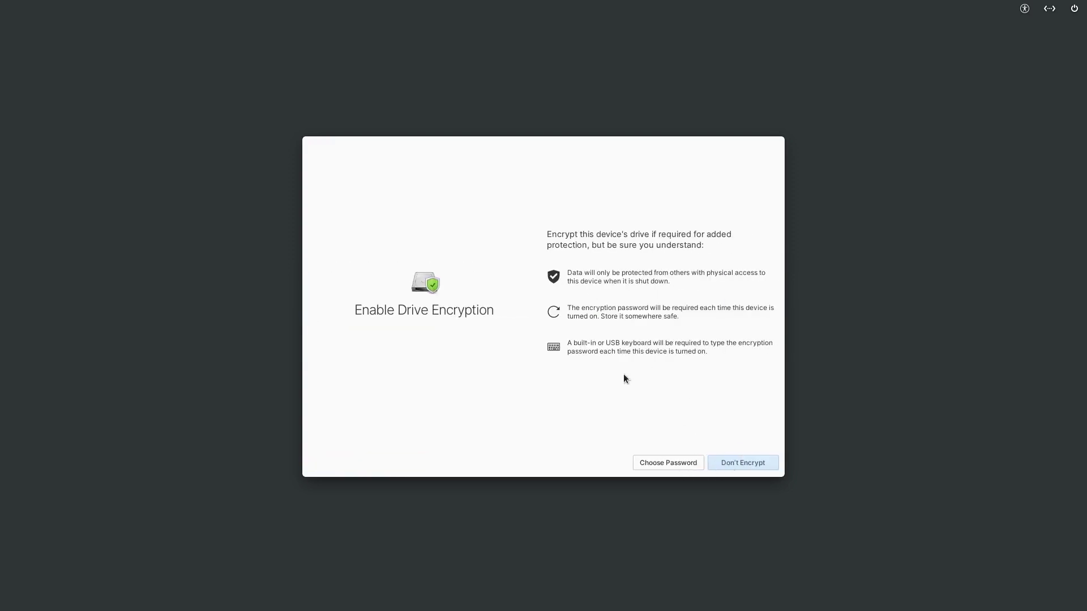
{"action": "left_click", "coordinate": [756, 461]}
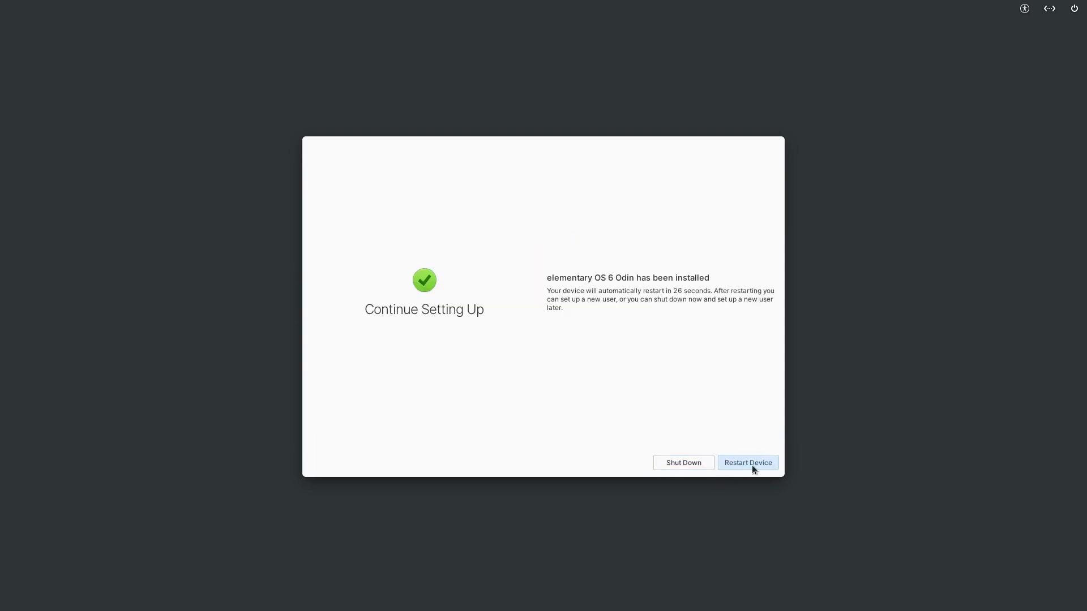
Step: Restart the machine once elementary OS 6 Odin finishes installing
{"action": "left_click", "coordinate": [752, 464]}
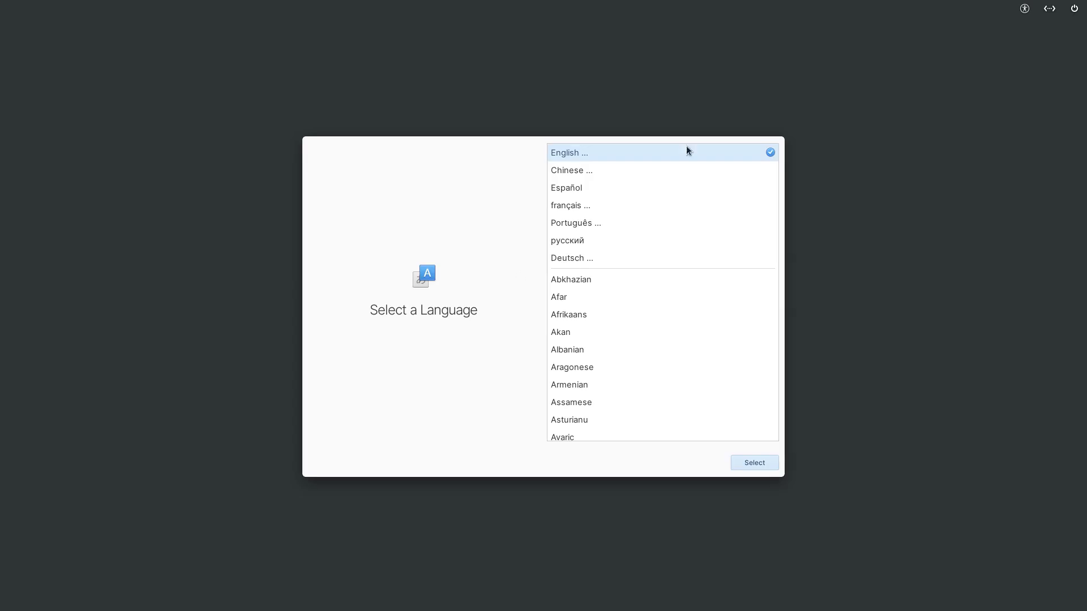
Step: Select English, United States and the default English (US) keyboard layout again
{"action": "left_click", "coordinate": [765, 461]}
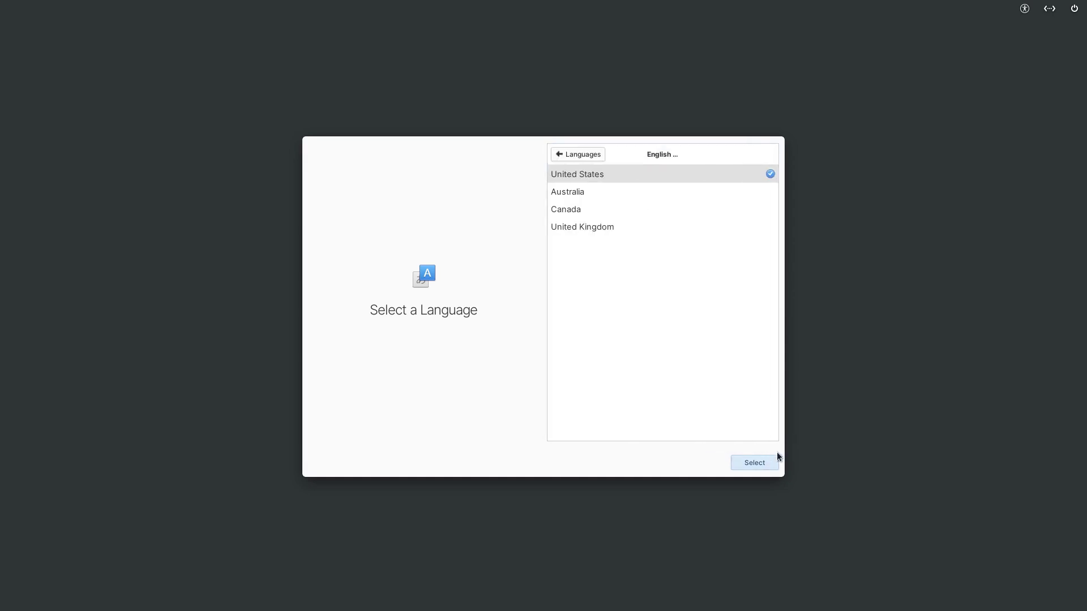
{"action": "left_click", "coordinate": [762, 460]}
{"action": "left_click", "coordinate": [758, 462]}
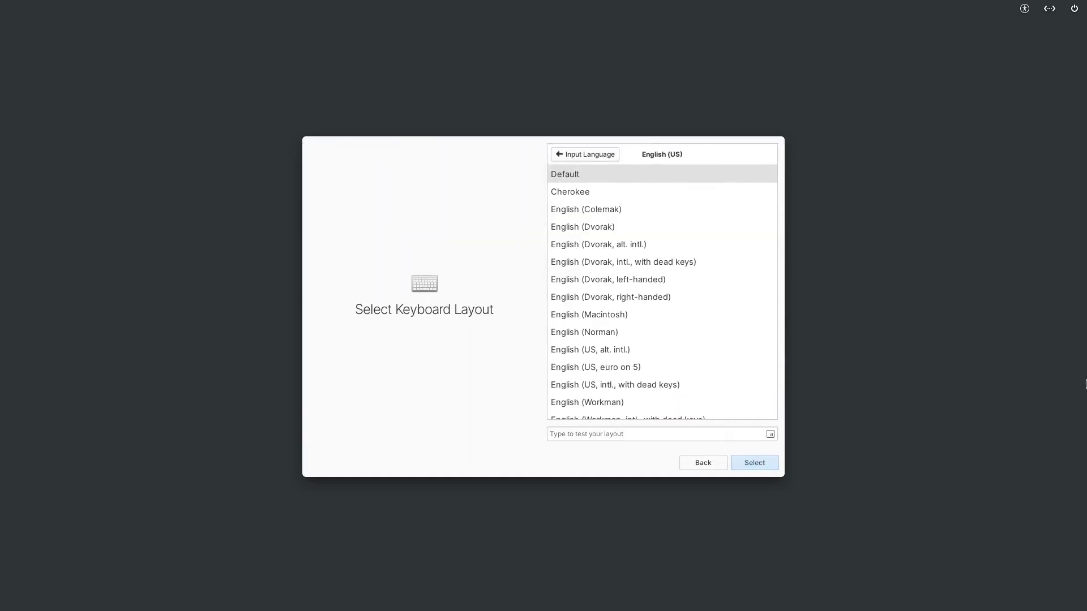
{"action": "left_click", "coordinate": [758, 465]}
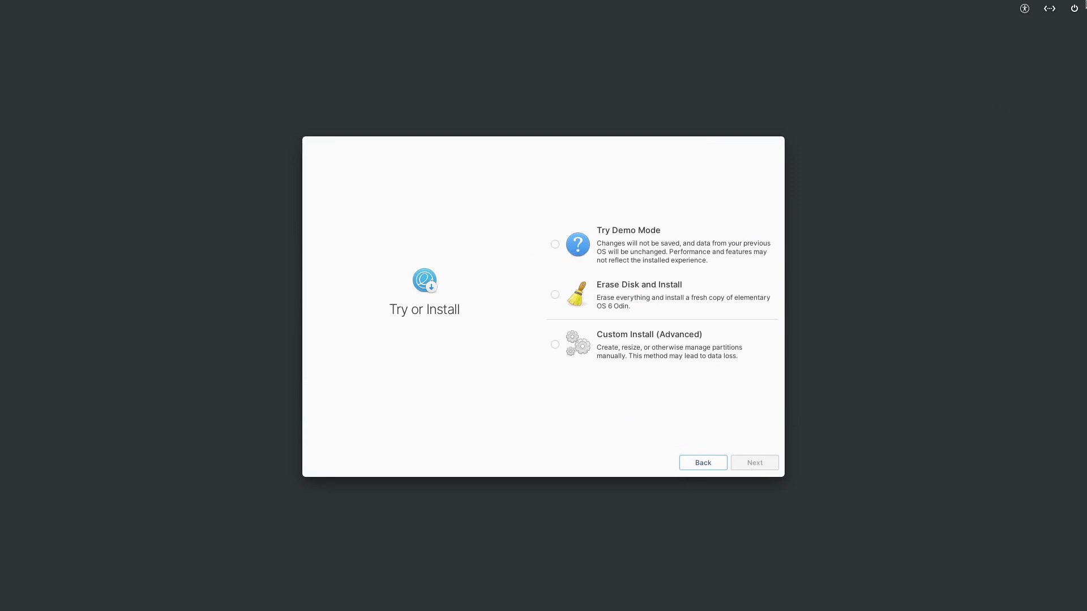
Step: Shut down the machine from the power menu
{"action": "left_click", "coordinate": [1074, 8]}
{"action": "left_click", "coordinate": [1009, 44]}
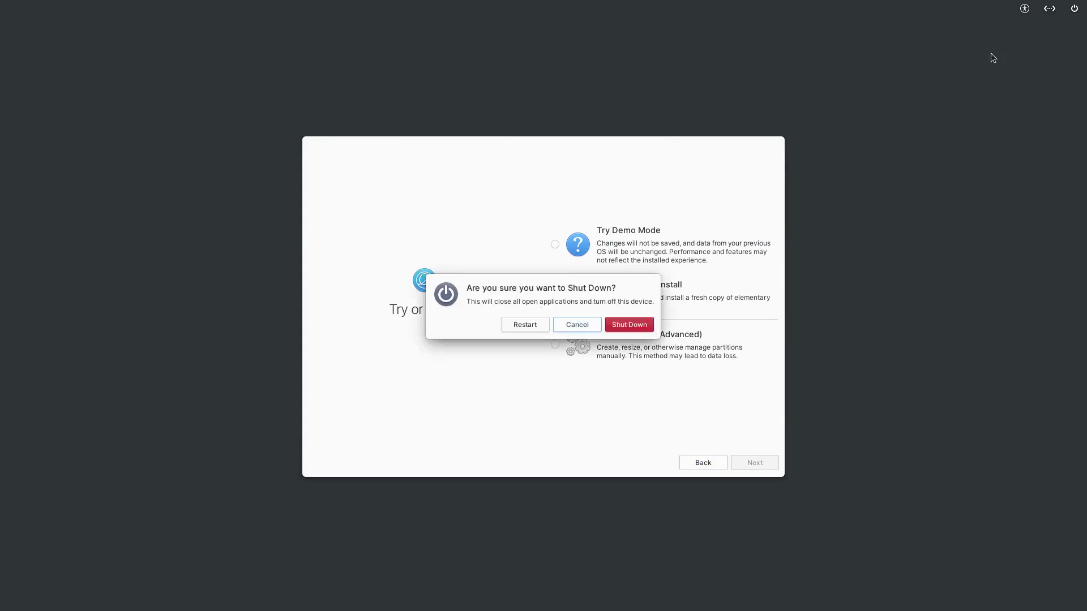
{"action": "left_click", "coordinate": [633, 321]}
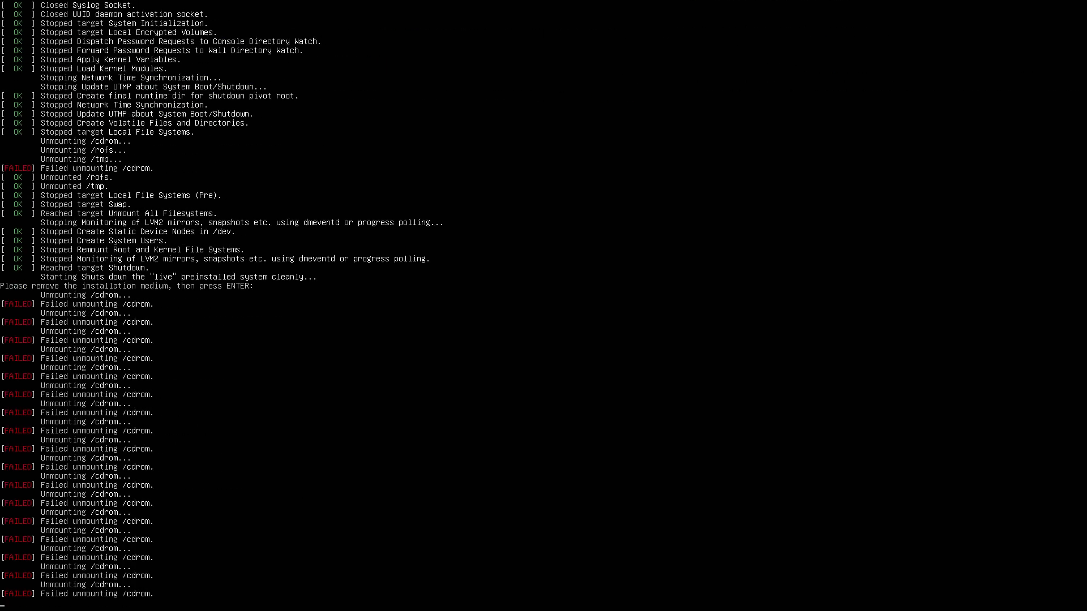
Step: Exit full screen, power off the Element - OEM VM, and start it again
{"action": "key", "text": "Control_R+f"}
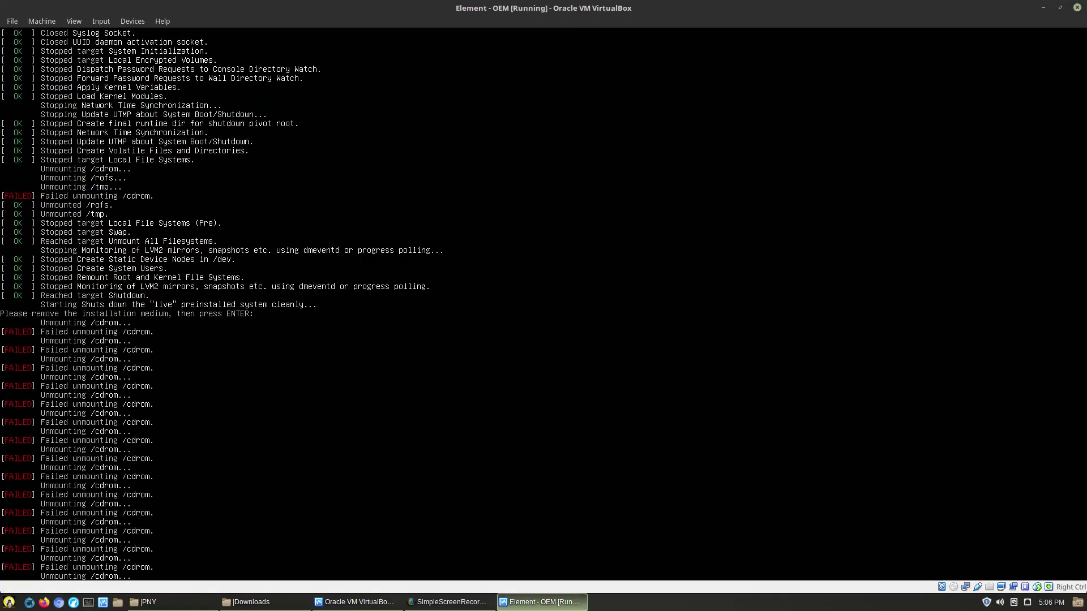
{"action": "left_click", "coordinate": [1077, 7]}
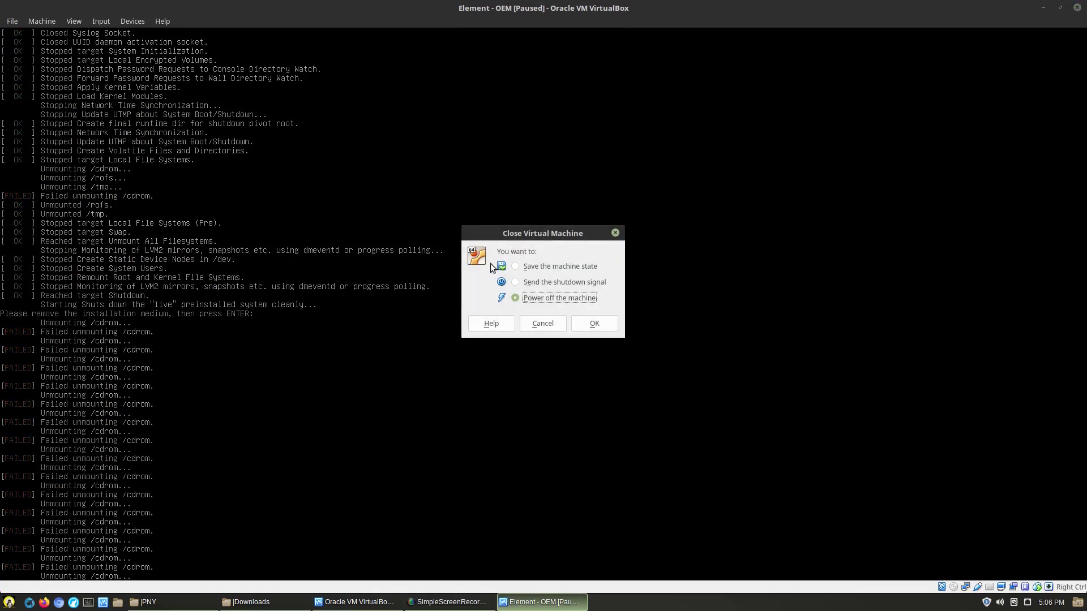
{"action": "left_click", "coordinate": [584, 327]}
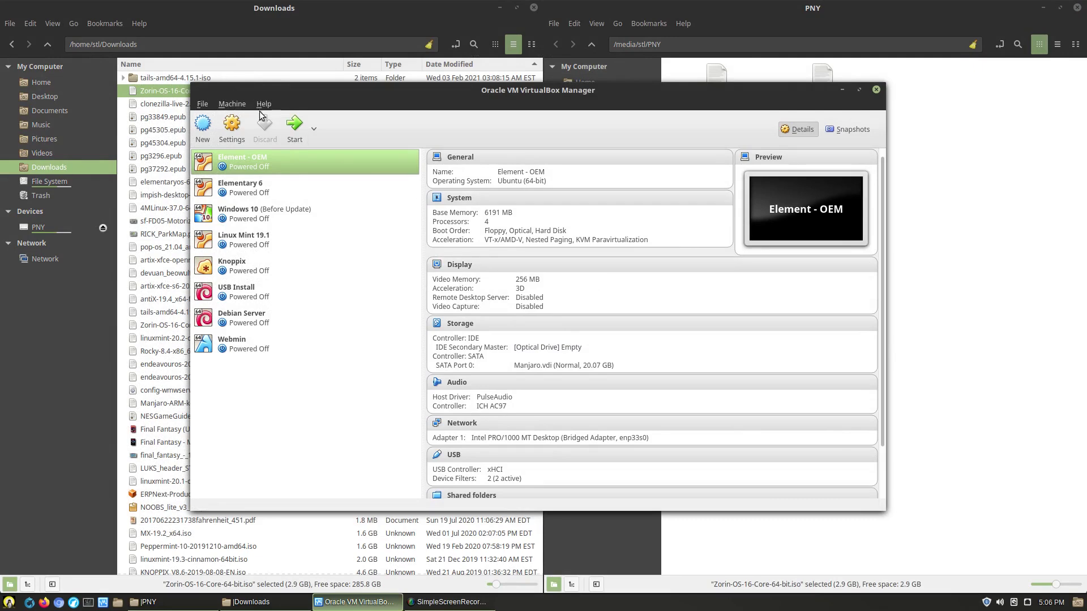
{"action": "left_click", "coordinate": [294, 133]}
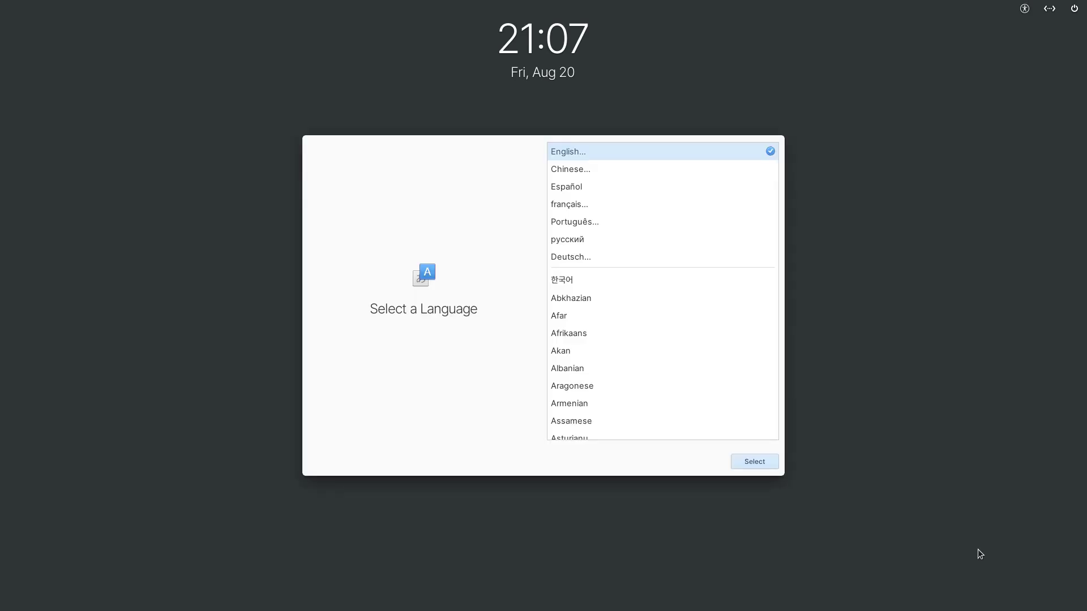
Step: Pick English and the default English (US) keyboard layout for the installed system
{"action": "left_click", "coordinate": [743, 462]}
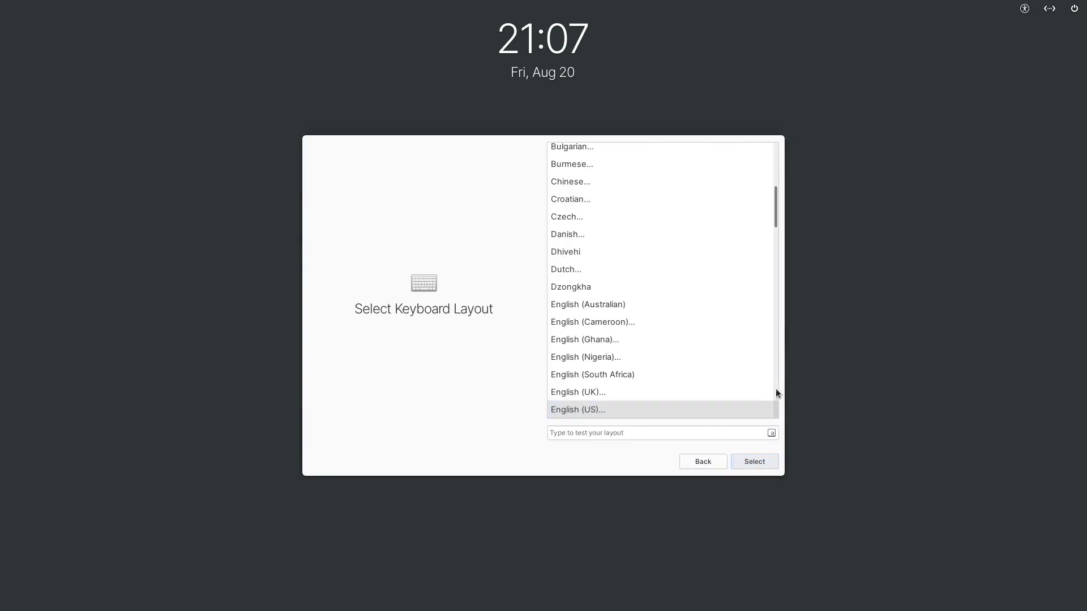
{"action": "left_click", "coordinate": [761, 461]}
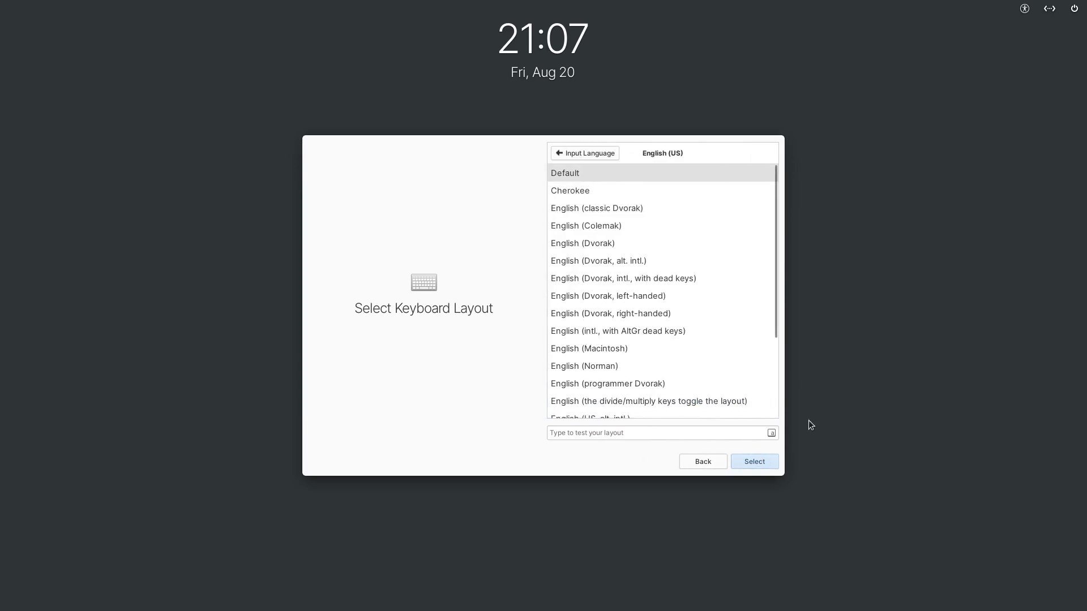
{"action": "left_click", "coordinate": [769, 459]}
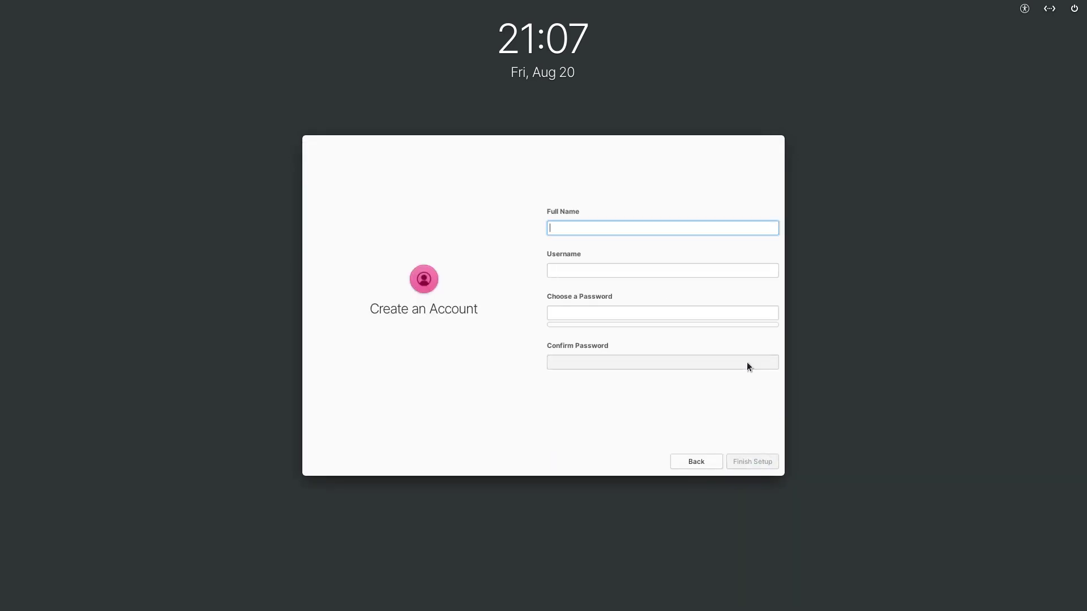
Step: Create the user account with a full name and confirmed password, then finish setup
{"action": "type", "text": "elementary"}
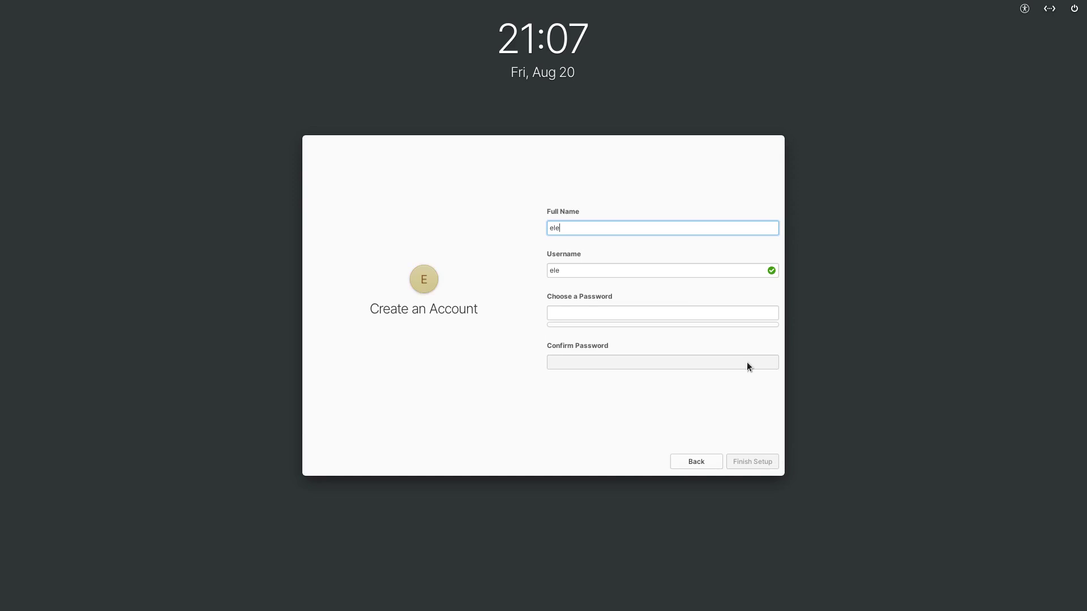
{"action": "key", "text": "Tab"}
{"action": "key", "text": "Tab"}
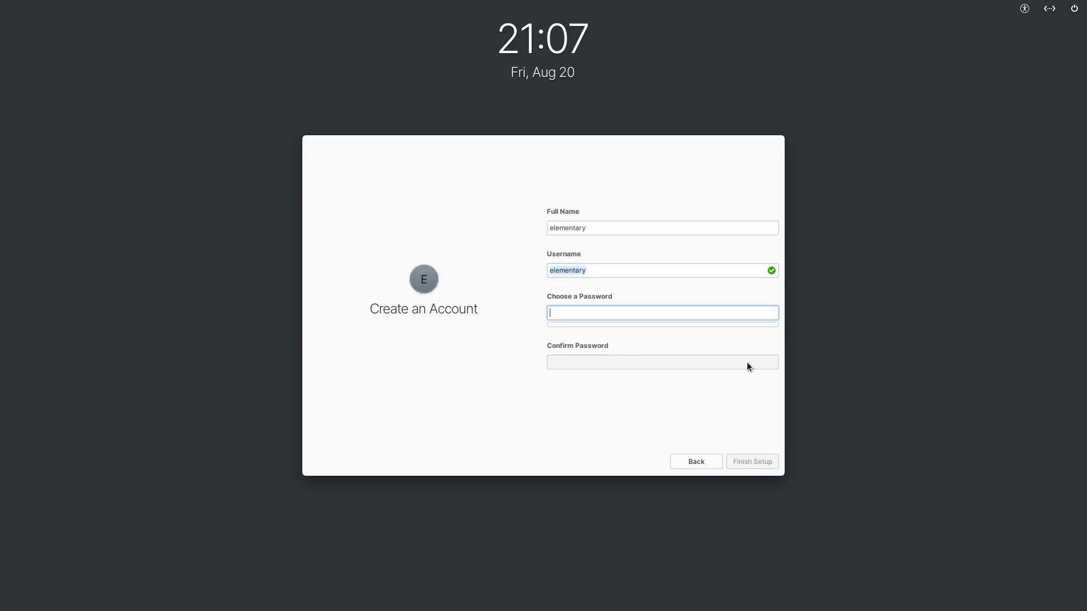
{"action": "type", "text": "123"}
{"action": "key", "text": "Tab"}
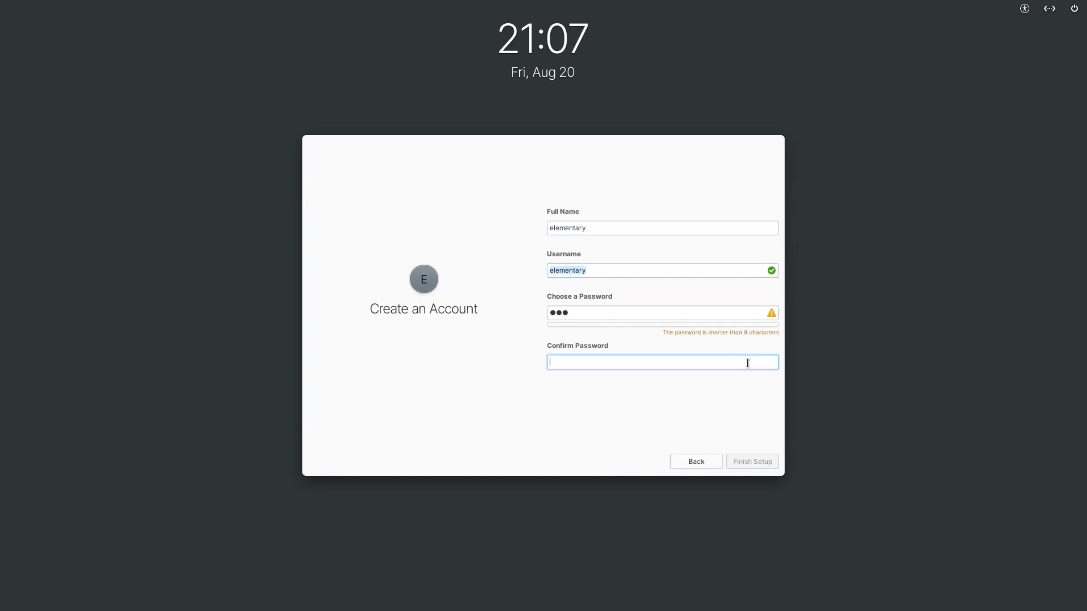
{"action": "type", "text": "123"}
{"action": "left_click", "coordinate": [762, 460]}
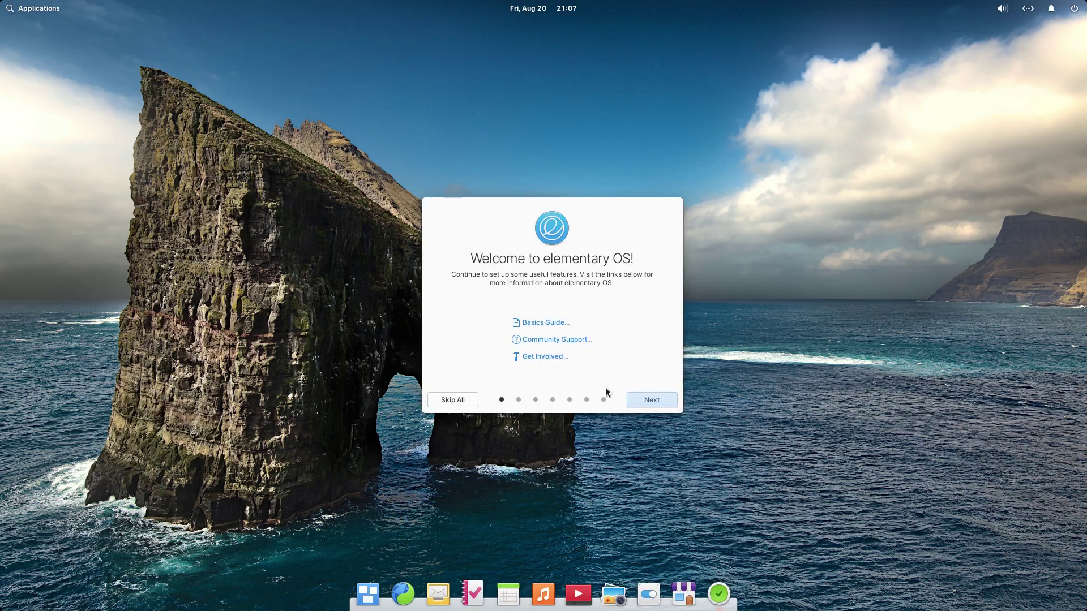
Step: Apply the Dark style with the yellow accent colour in the welcome tour
{"action": "left_click", "coordinate": [641, 400]}
{"action": "left_click", "coordinate": [572, 332]}
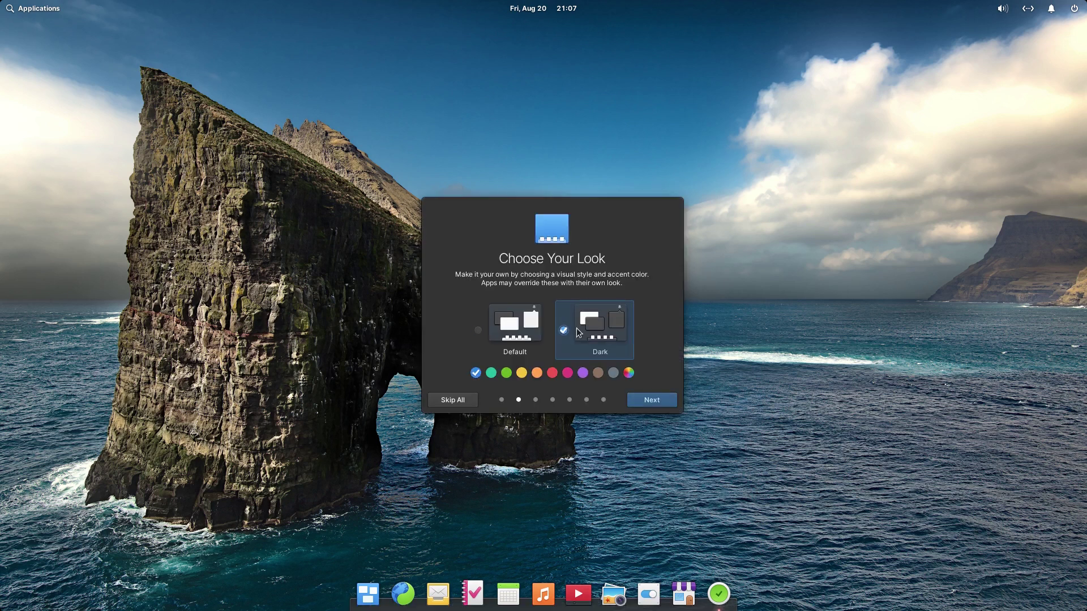
{"action": "left_click", "coordinate": [525, 334]}
{"action": "left_click", "coordinate": [594, 332]}
{"action": "left_click", "coordinate": [523, 371]}
{"action": "left_click", "coordinate": [597, 373]}
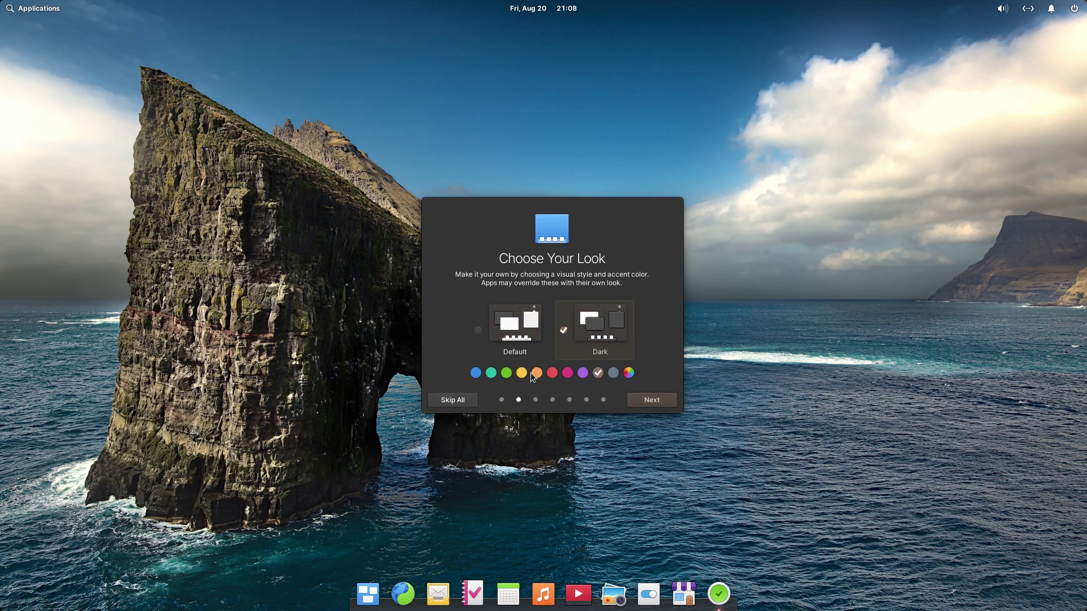
{"action": "left_click", "coordinate": [629, 373]}
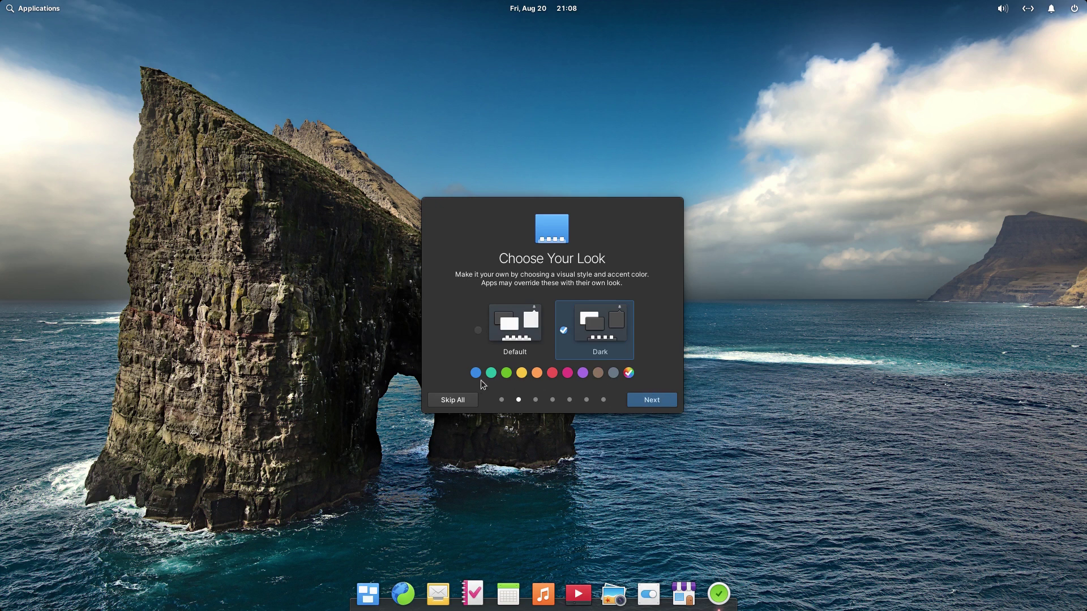
{"action": "left_click", "coordinate": [521, 375]}
Step: Turn Night Light off and proceed to the Online Accounts settings
{"action": "left_click", "coordinate": [650, 401]}
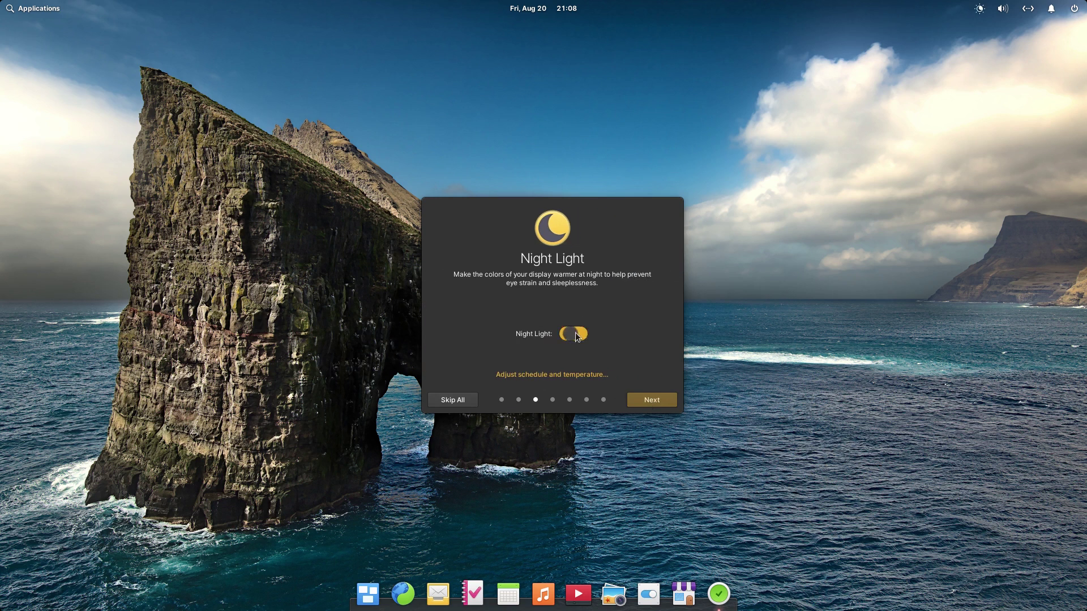
{"action": "left_click", "coordinate": [647, 402]}
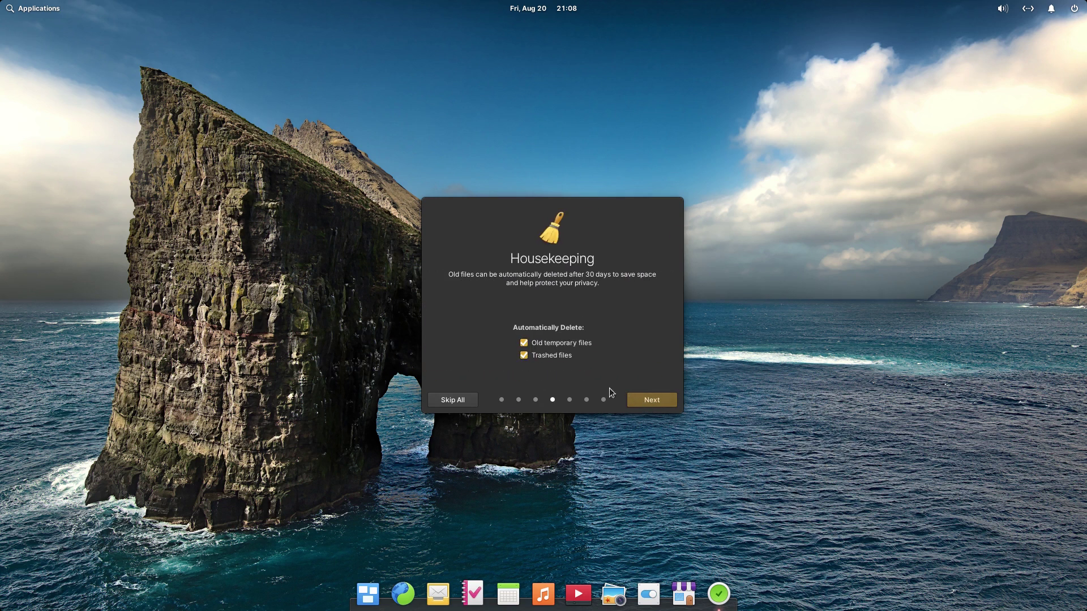
{"action": "left_click", "coordinate": [652, 400]}
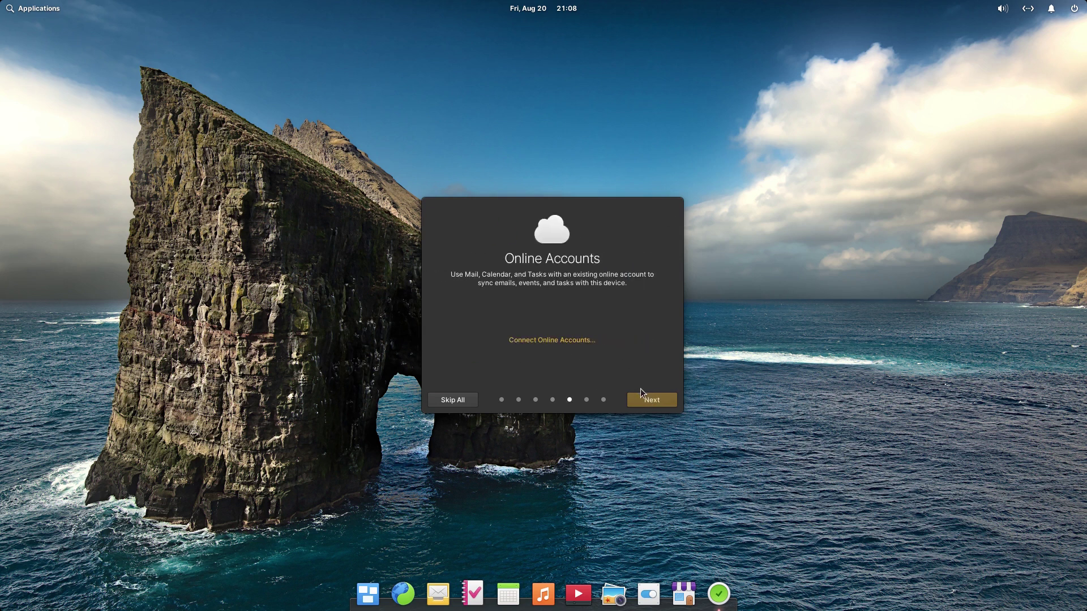
{"action": "left_click", "coordinate": [562, 342]}
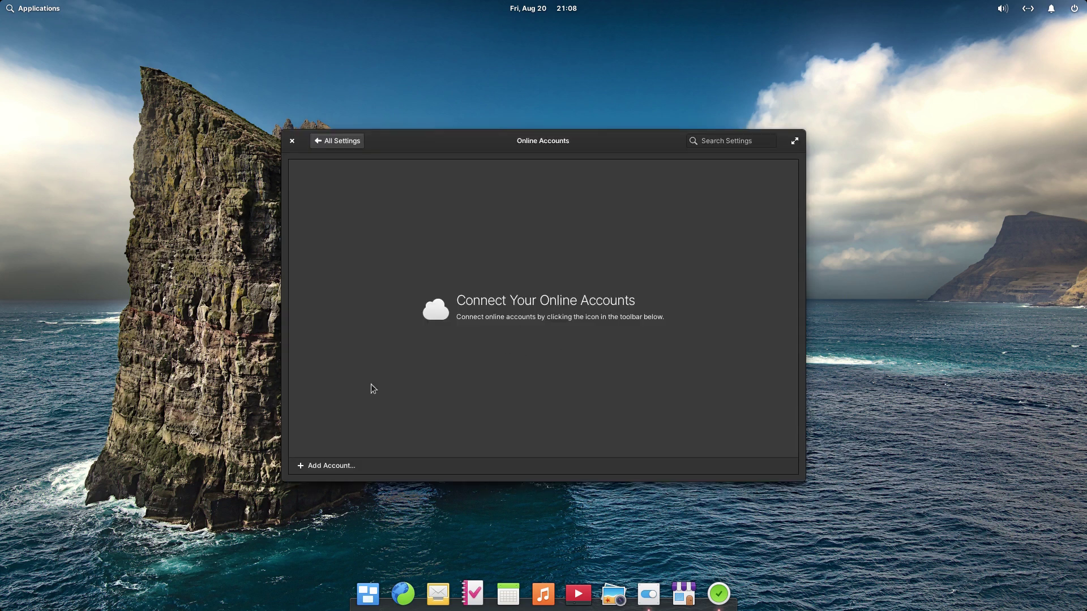
Step: View the addable account kinds, dismiss them, and close Online Accounts settings
{"action": "left_click", "coordinate": [316, 470]}
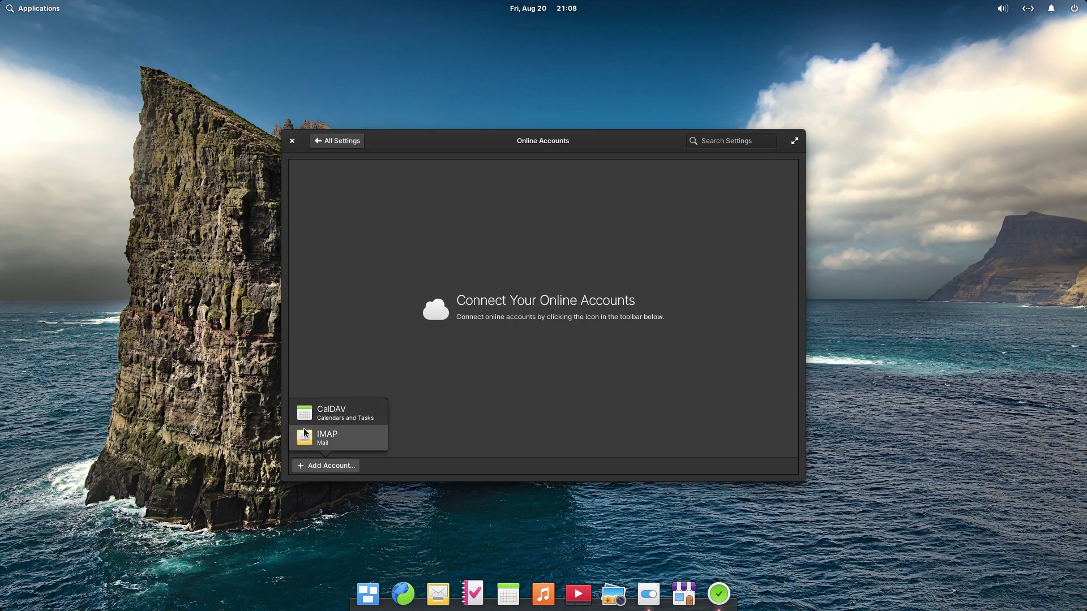
{"action": "left_click", "coordinate": [349, 430]}
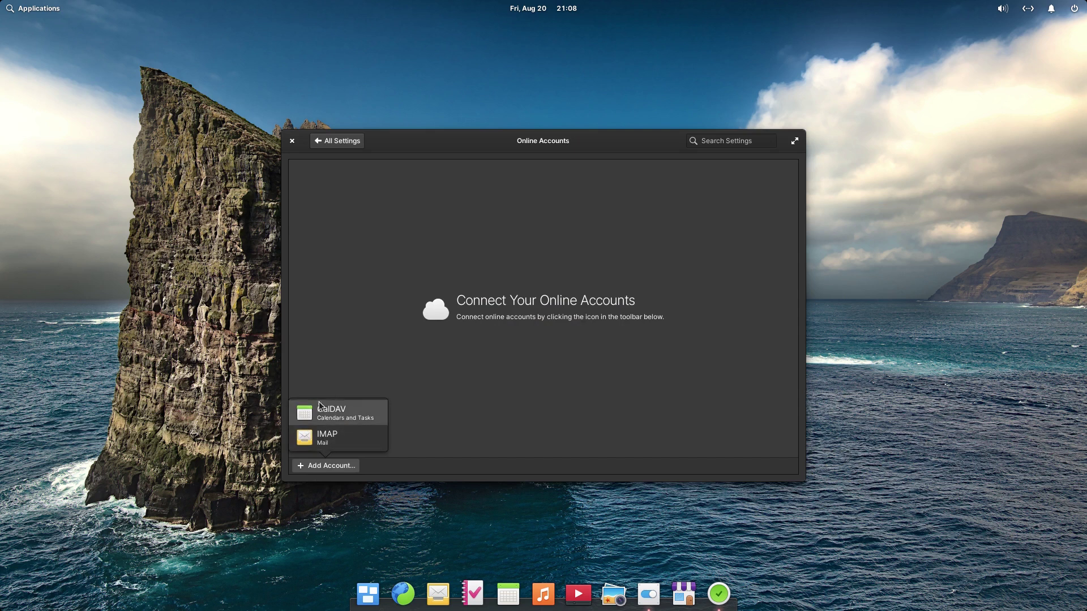
{"action": "left_click", "coordinate": [292, 143]}
Step: Advance through the remaining welcome tour pages and click Get Started
{"action": "left_click", "coordinate": [663, 401]}
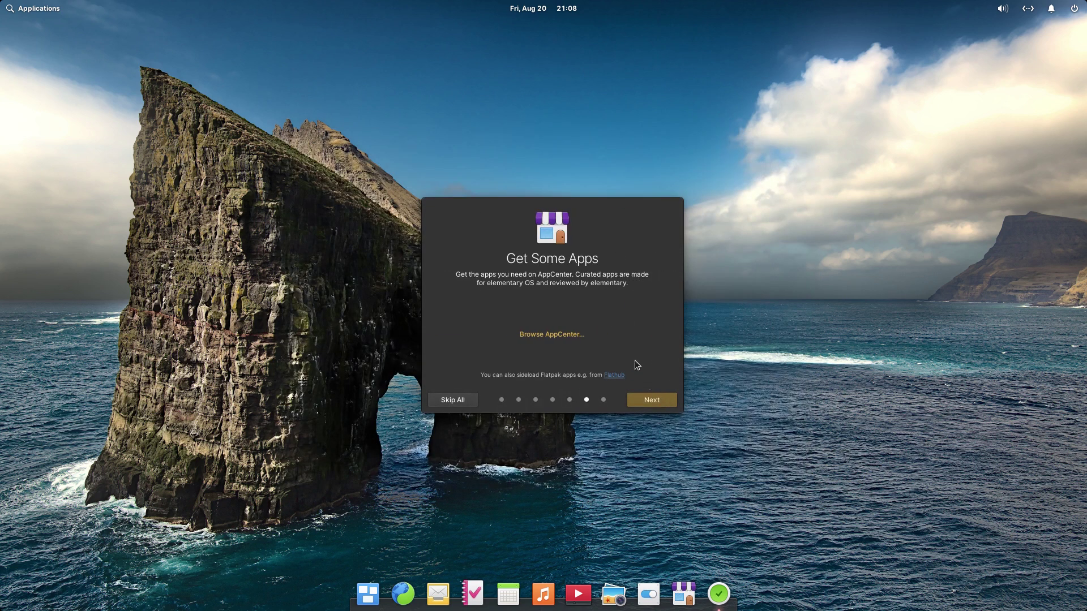
{"action": "left_click", "coordinate": [649, 402]}
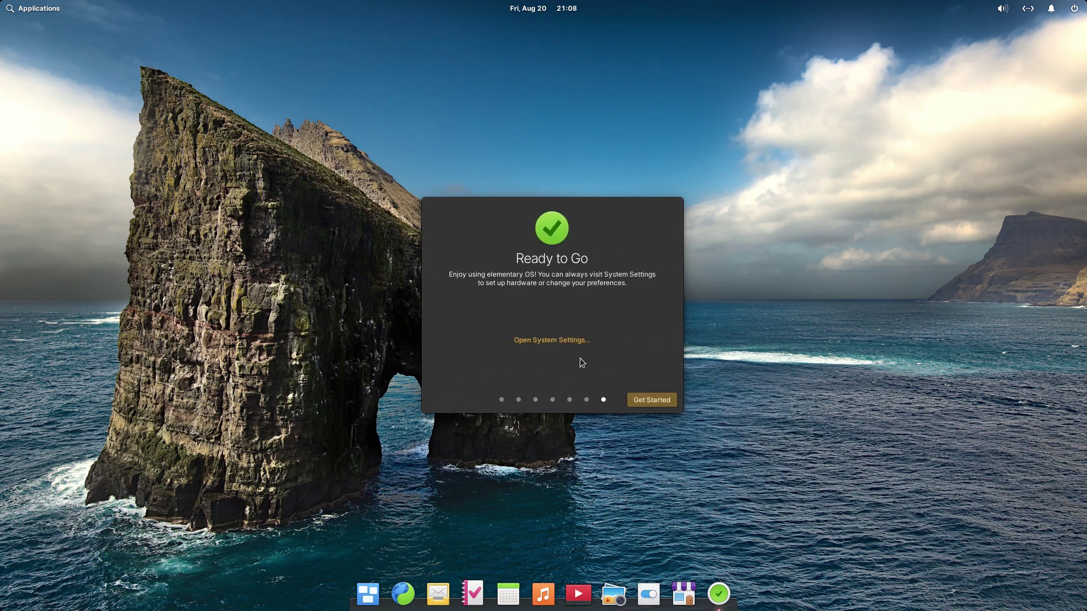
{"action": "left_click", "coordinate": [647, 404]}
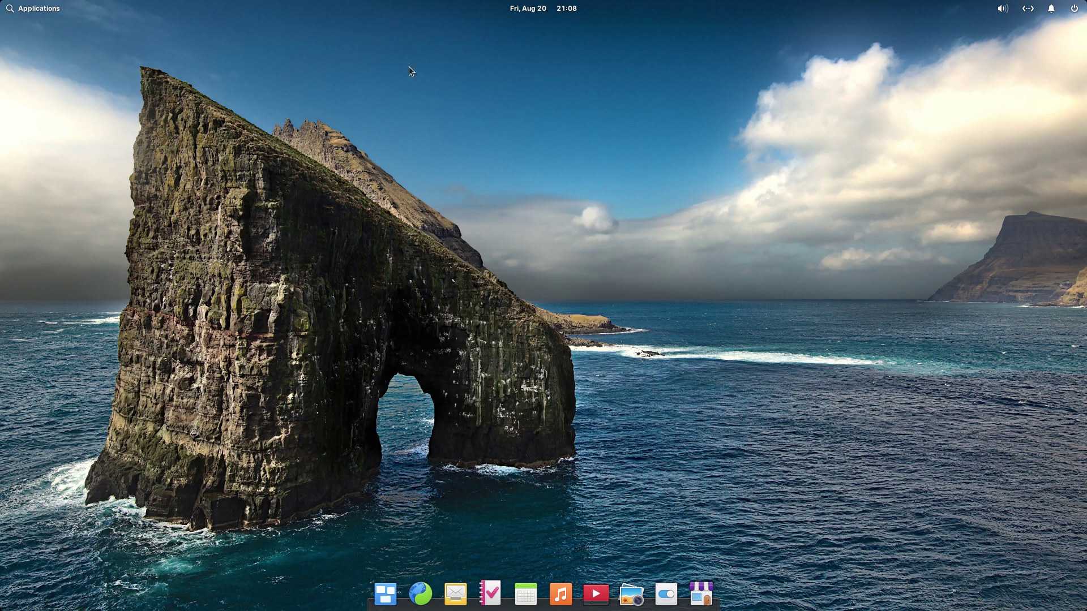
Step: Set the desktop wallpaper to the green aurora sea-arch image, then go to All Settings
{"action": "right_click", "coordinate": [365, 271]}
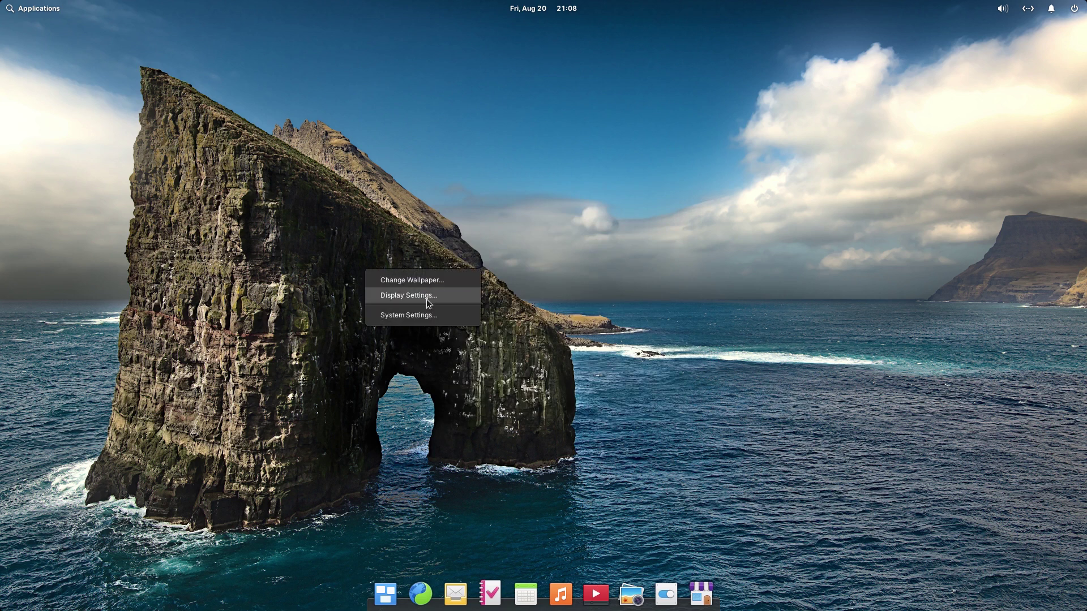
{"action": "left_click", "coordinate": [428, 281]}
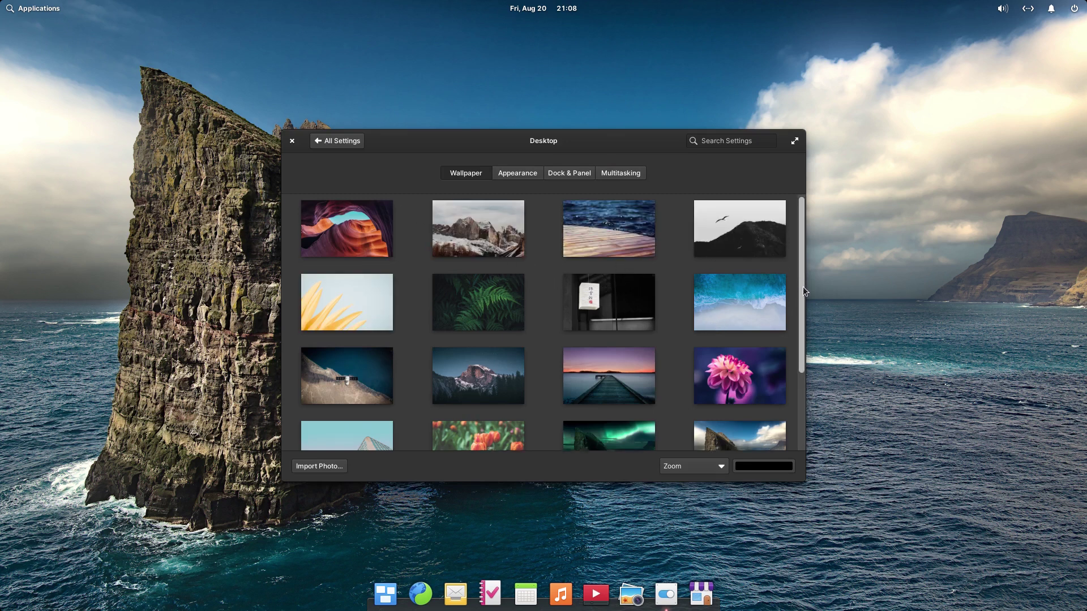
{"action": "left_click_drag", "start_coordinate": [803, 286], "coordinate": [798, 406]}
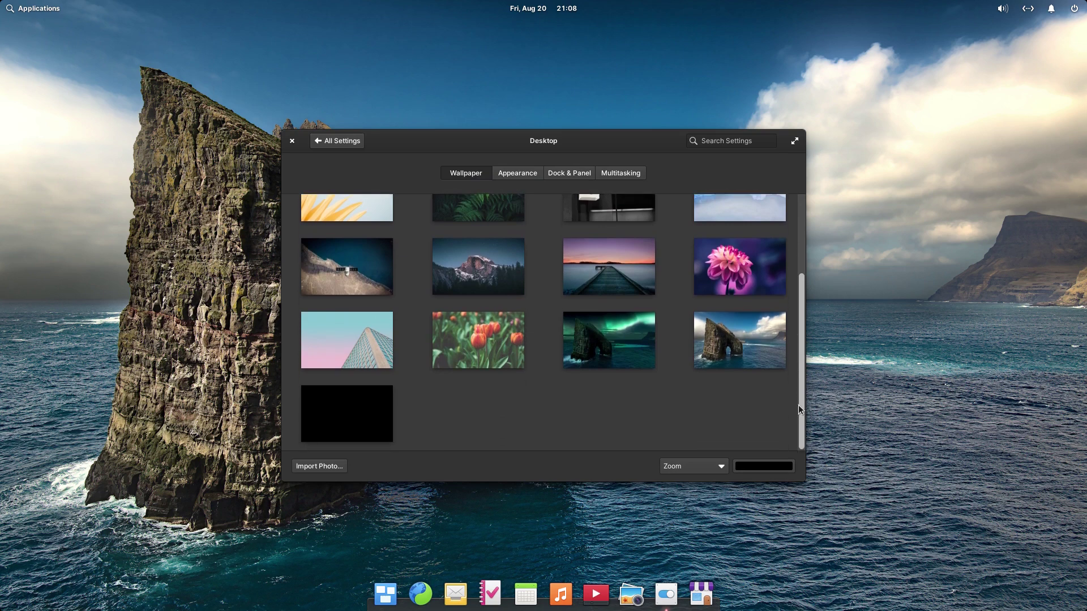
{"action": "left_click", "coordinate": [618, 337]}
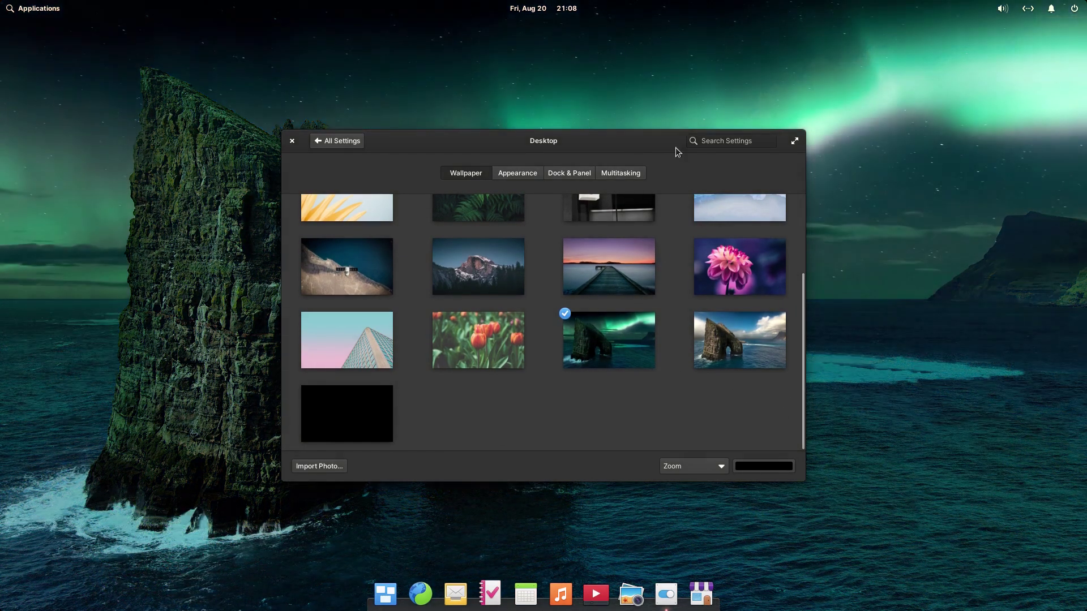
{"action": "mouse_move", "coordinate": [750, 227]}
{"action": "left_mouse_down"}
{"action": "mouse_move", "coordinate": [1086, 449]}
{"action": "mouse_move", "coordinate": [805, 233]}
{"action": "mouse_move", "coordinate": [748, 214]}
{"action": "left_mouse_up"}
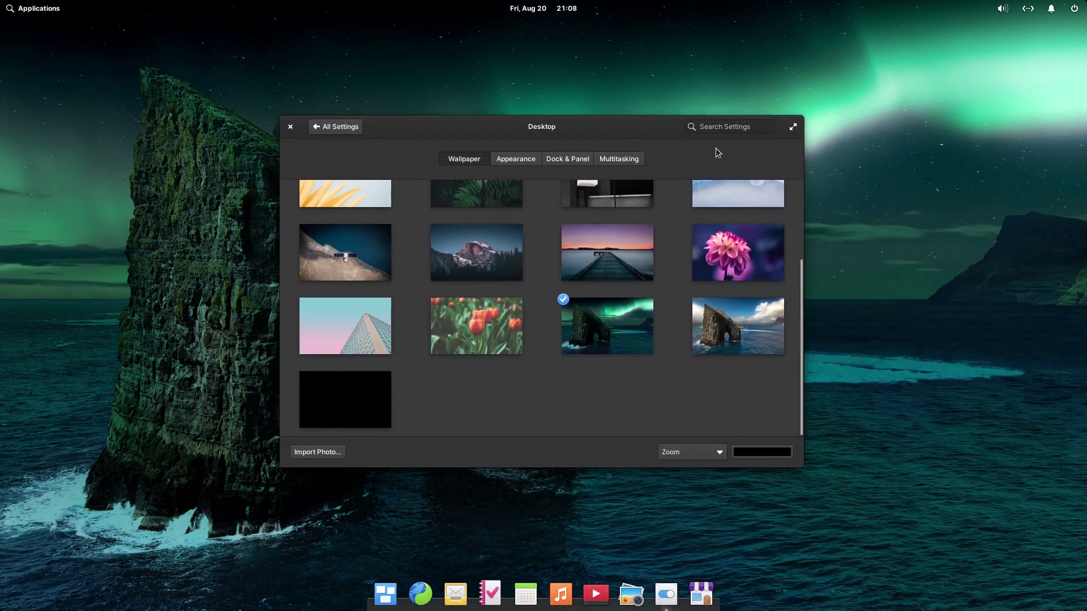
{"action": "left_click", "coordinate": [308, 128]}
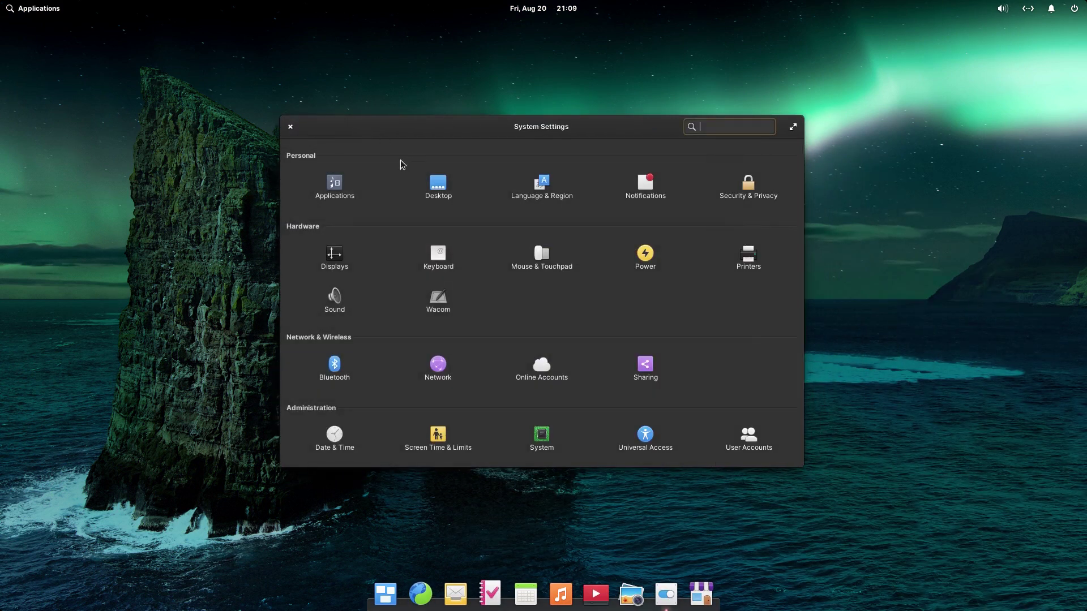
{"action": "left_click", "coordinate": [330, 192]}
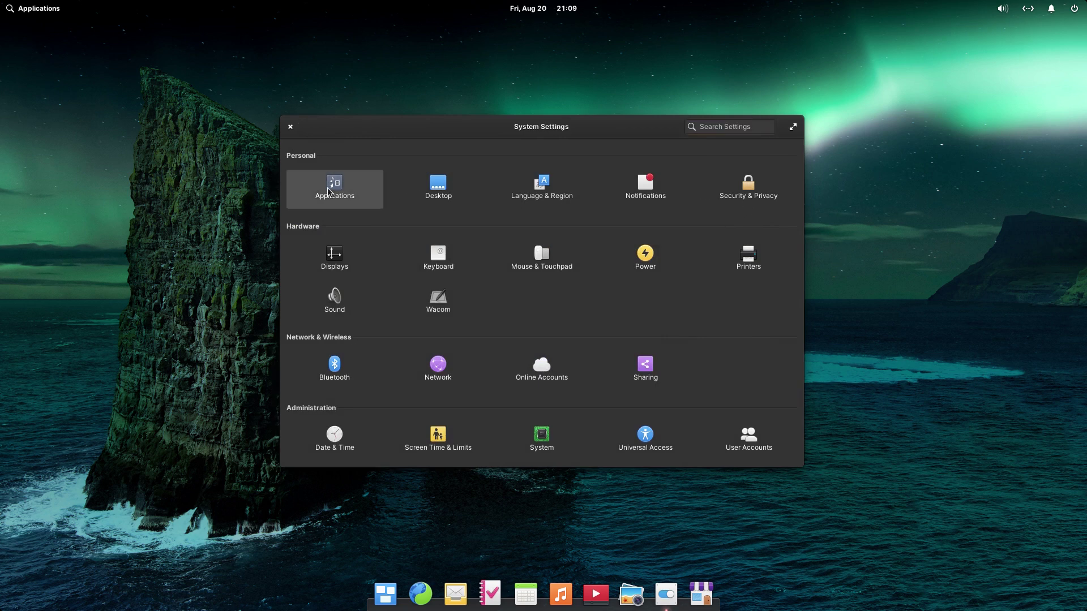
{"action": "left_click", "coordinate": [542, 155]}
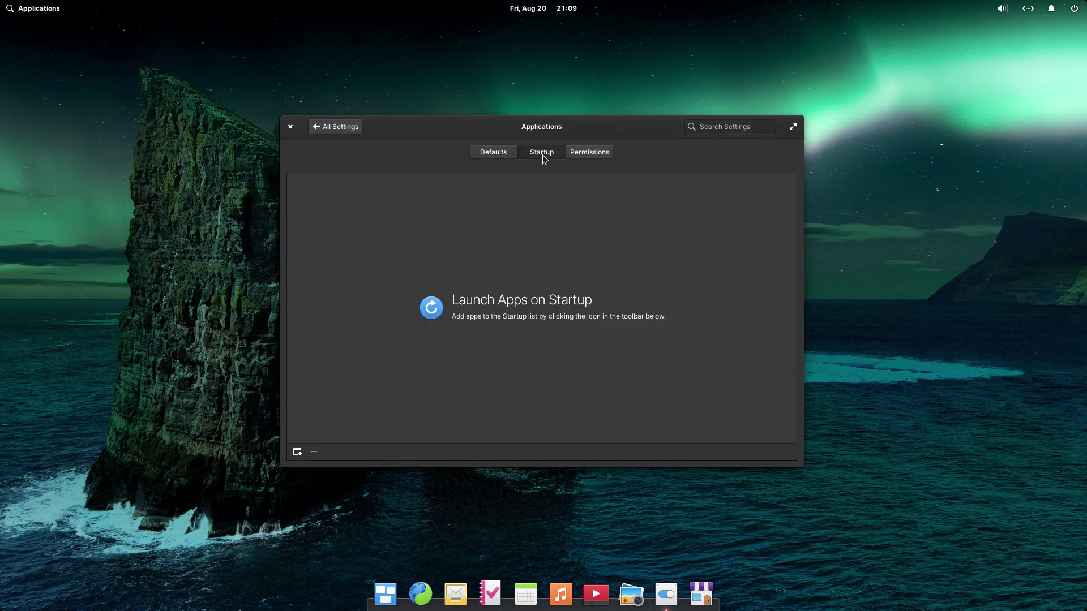
{"action": "left_click", "coordinate": [595, 153]}
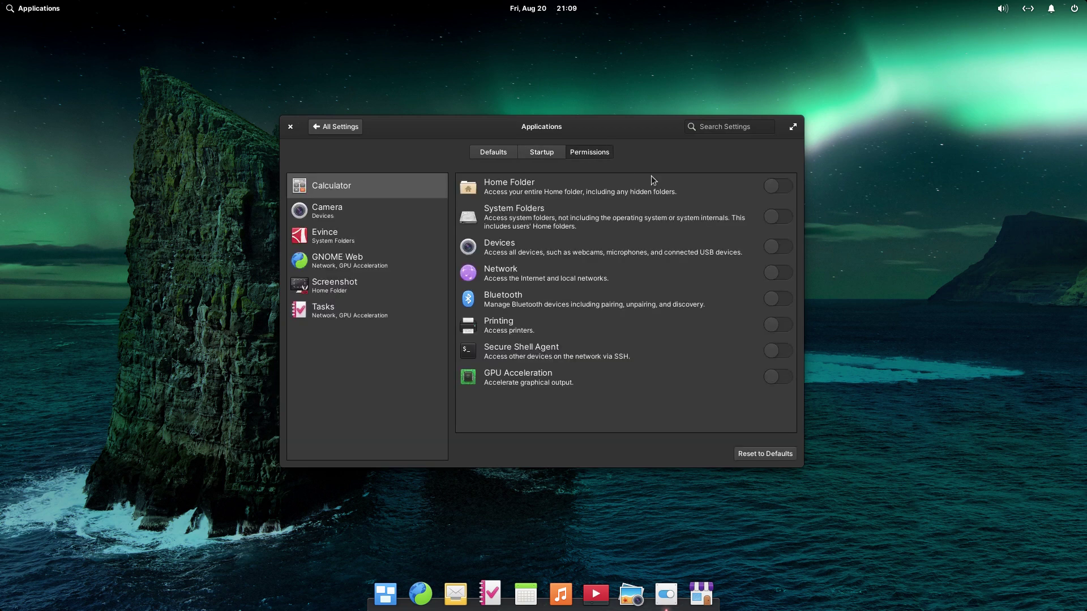
{"action": "left_click", "coordinate": [350, 207]}
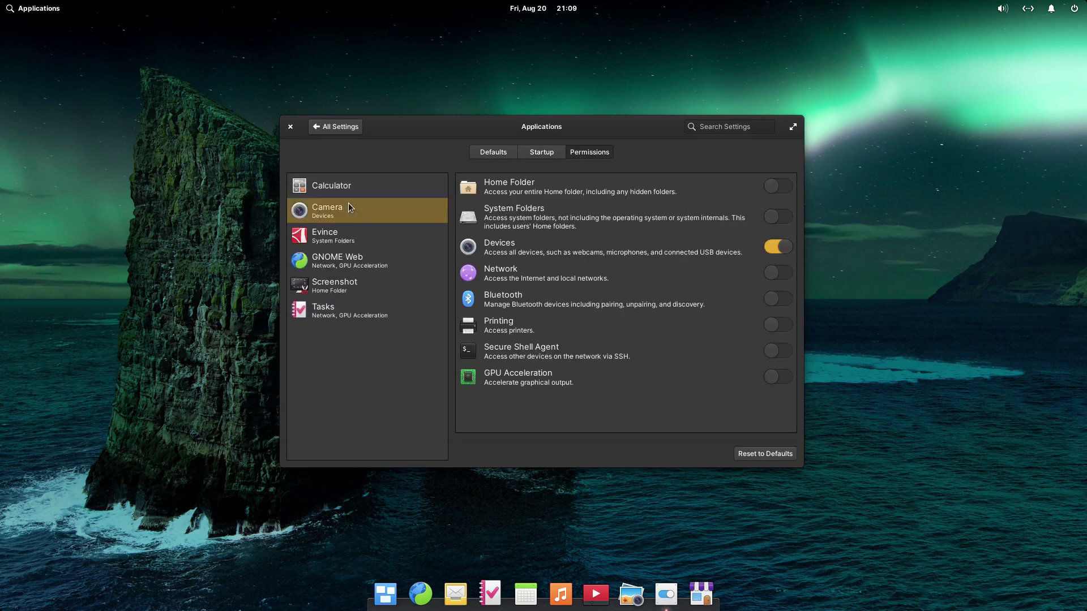
{"action": "left_click", "coordinate": [362, 233]}
{"action": "left_click", "coordinate": [362, 259]}
{"action": "left_click", "coordinate": [364, 284]}
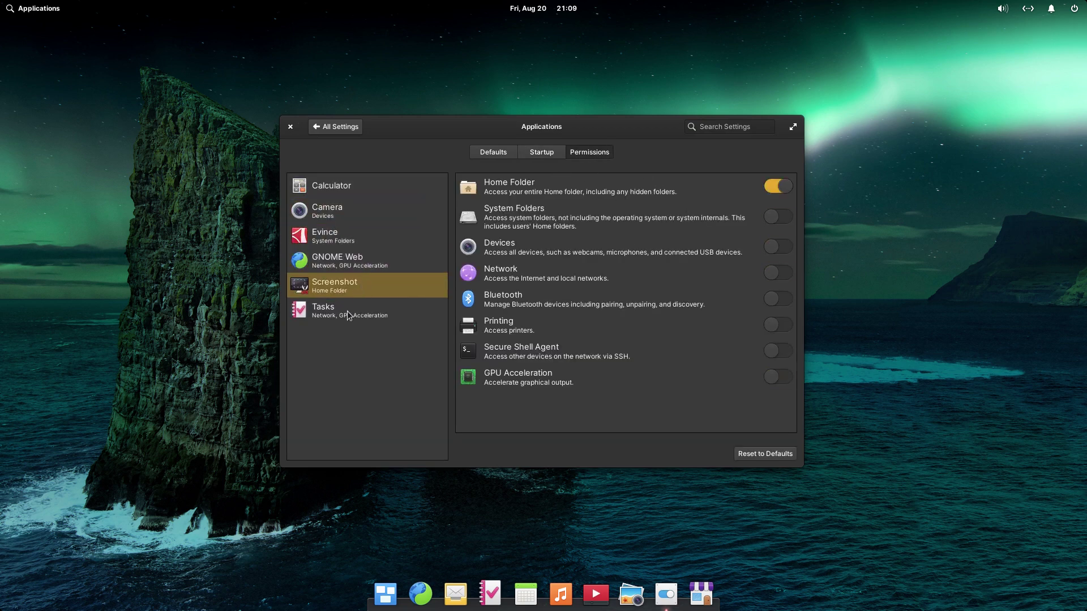
{"action": "left_click", "coordinate": [349, 313]}
{"action": "left_click", "coordinate": [333, 127]}
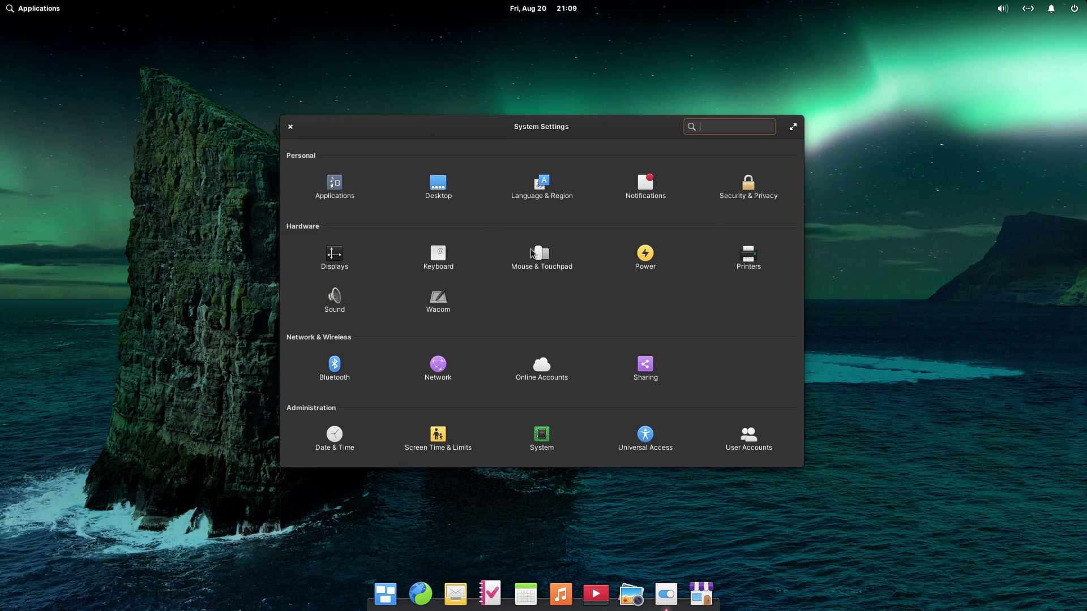
Step: Close System Settings and check the power and wired network panel menus
{"action": "left_click", "coordinate": [290, 126]}
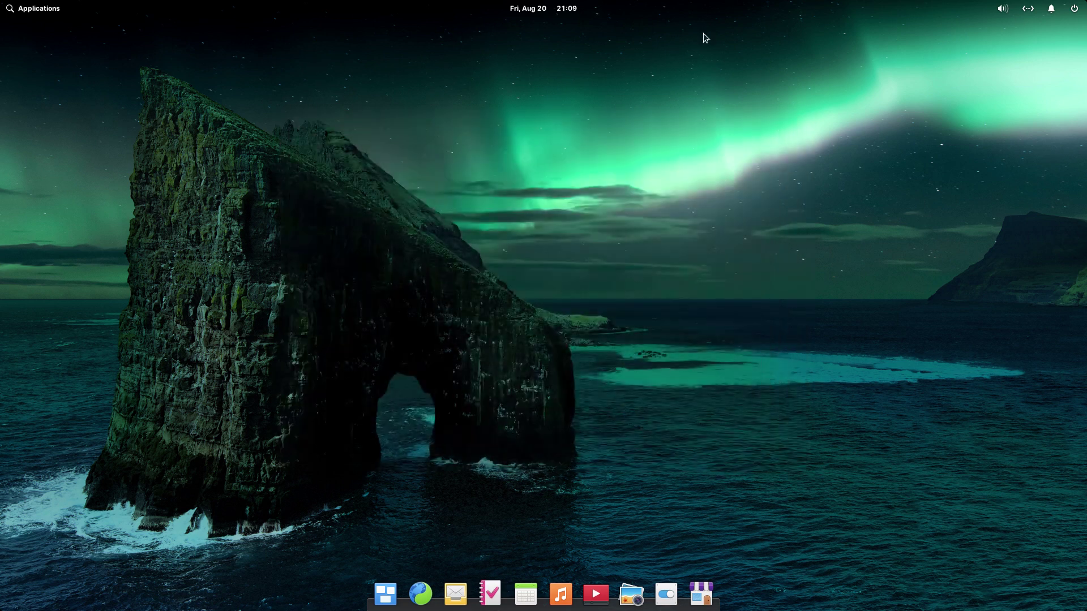
{"action": "left_click", "coordinate": [1076, 14]}
{"action": "left_click", "coordinate": [1036, 12]}
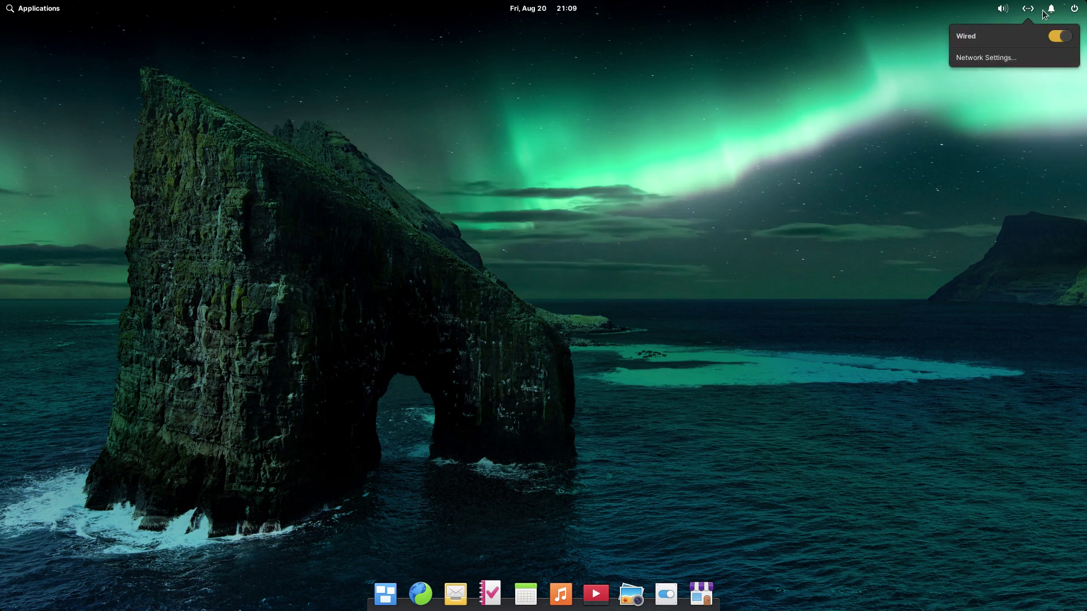
Step: Browse Sound settings' Input and Output device tabs, then close it
{"action": "mouse_move", "coordinate": [1004, 9]}
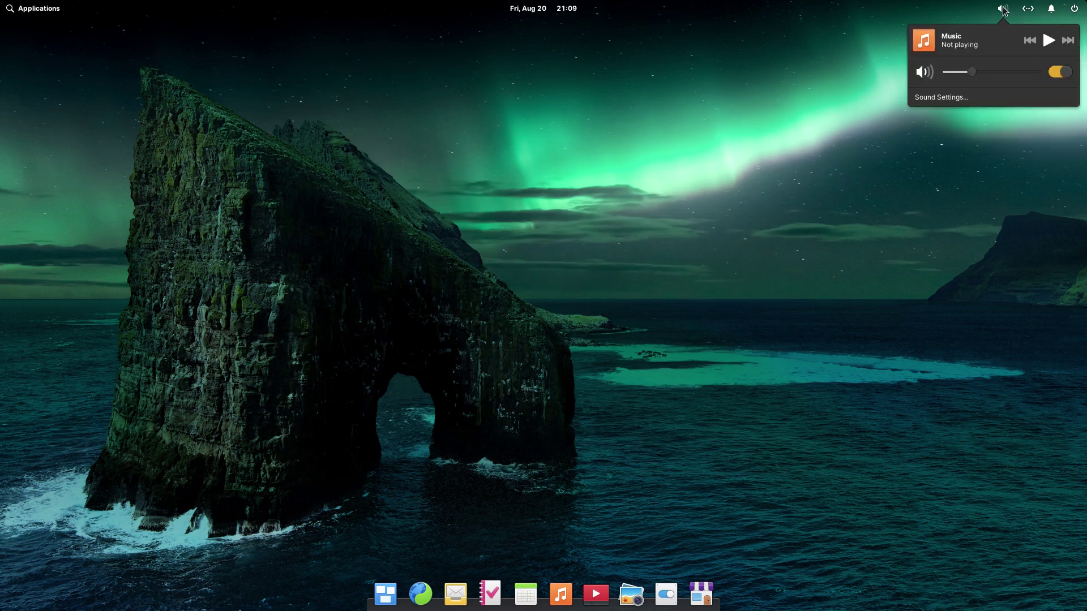
{"action": "left_click", "coordinate": [957, 97]}
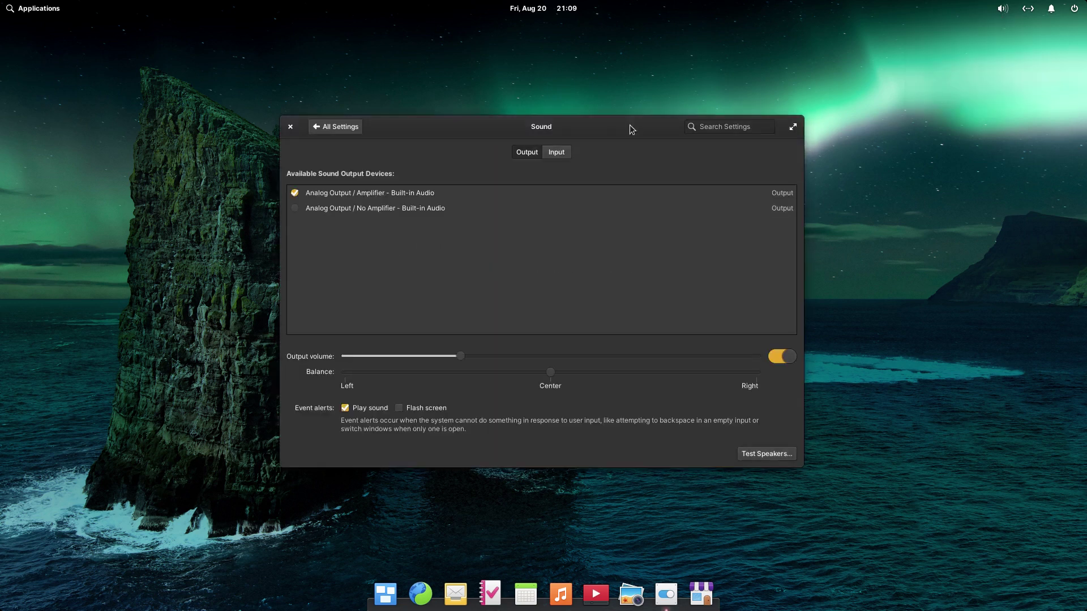
{"action": "left_click", "coordinate": [560, 152]}
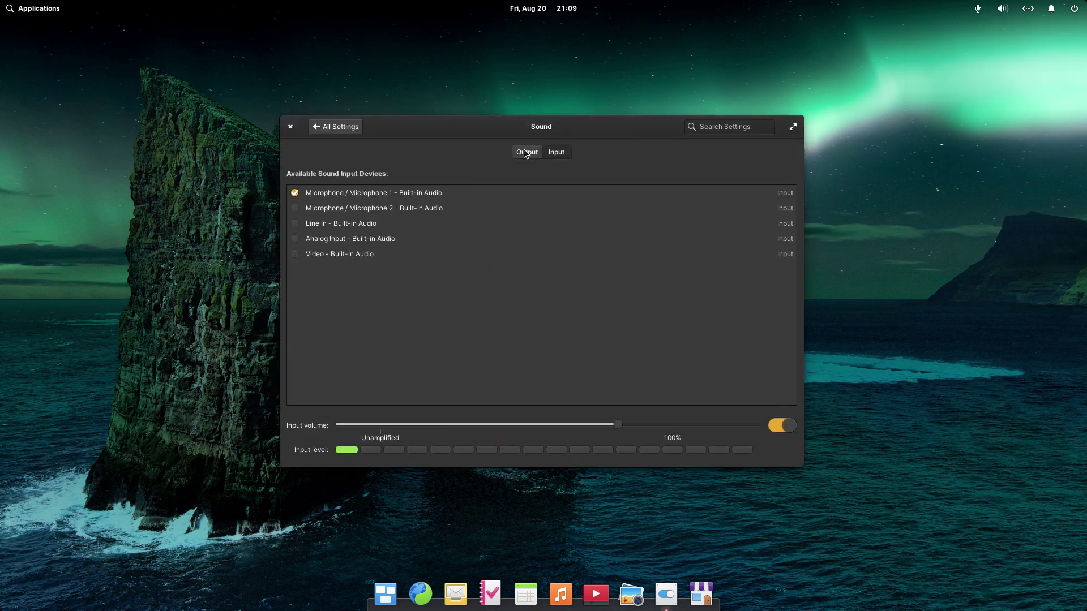
{"action": "left_click", "coordinate": [525, 152]}
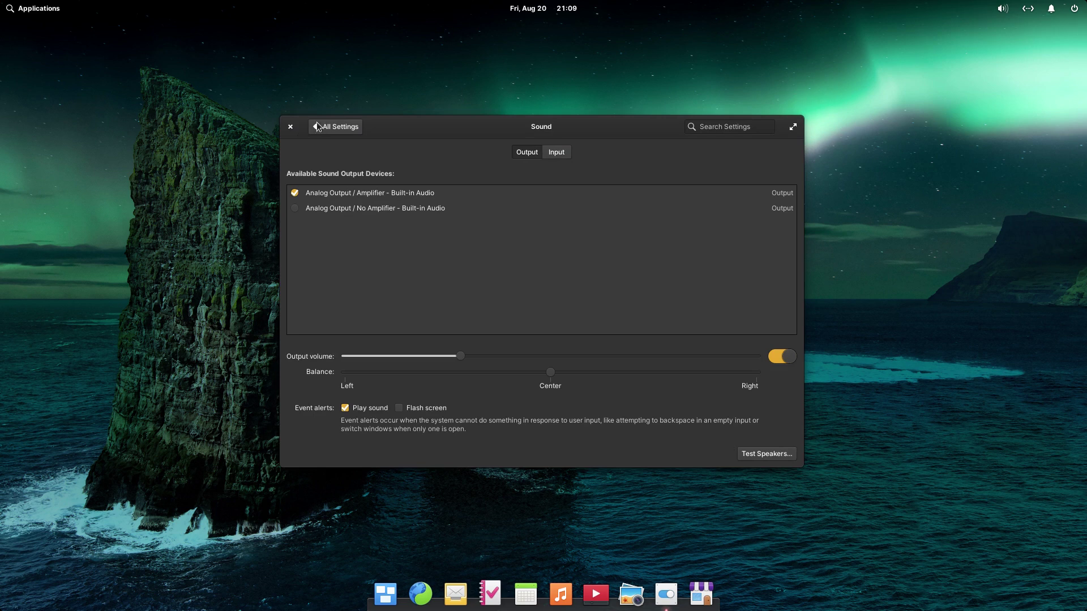
{"action": "left_click", "coordinate": [291, 127]}
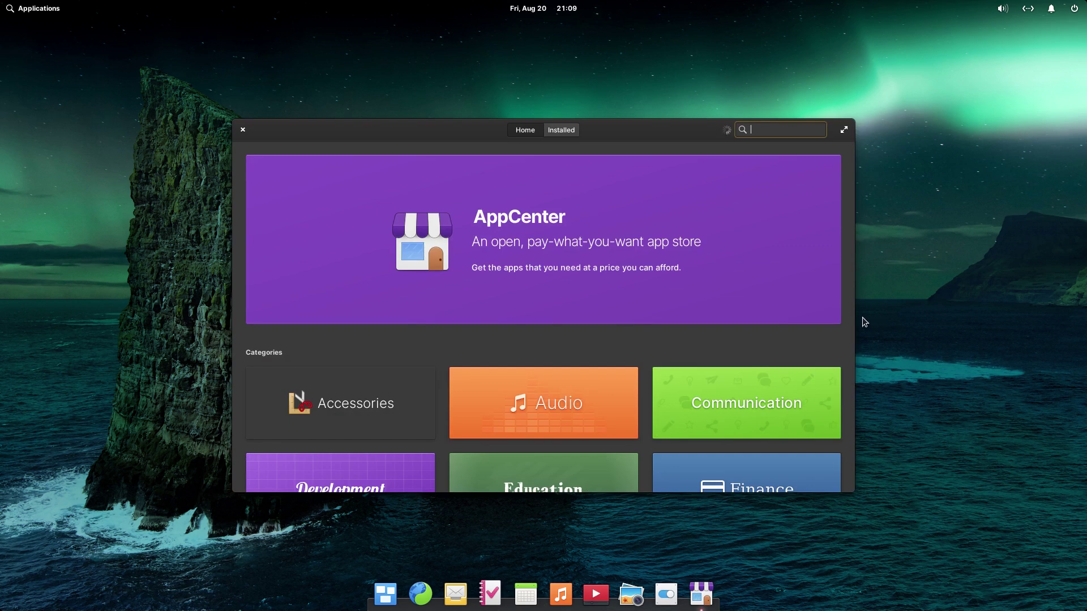
Step: Browse the Accessories and Audio app categories in AppCenter
{"action": "left_click", "coordinate": [333, 401]}
{"action": "left_click", "coordinate": [274, 130]}
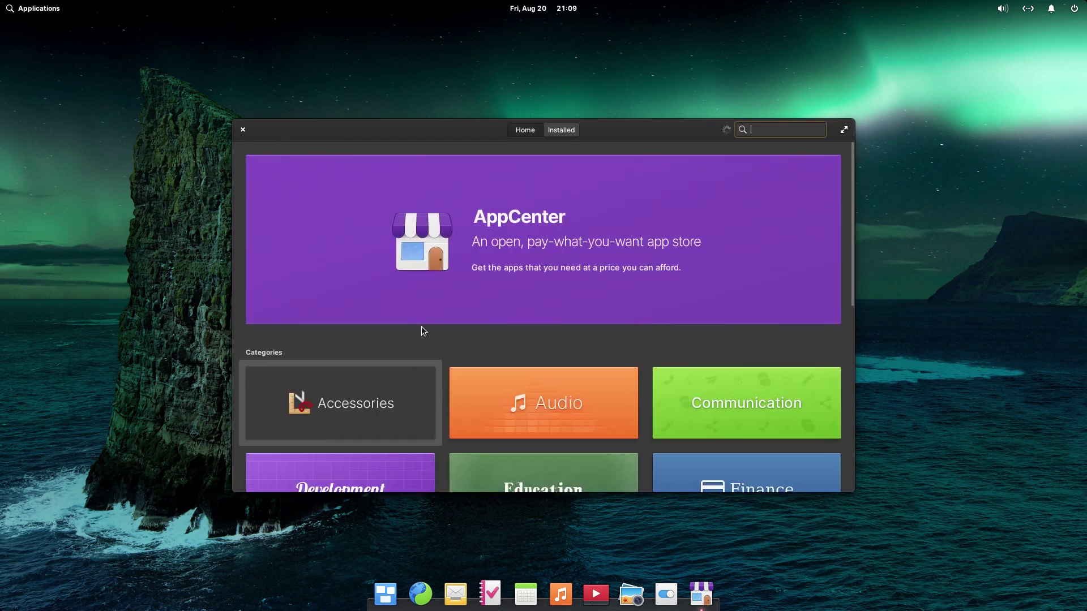
{"action": "left_click", "coordinate": [505, 421]}
{"action": "left_click", "coordinate": [281, 129]}
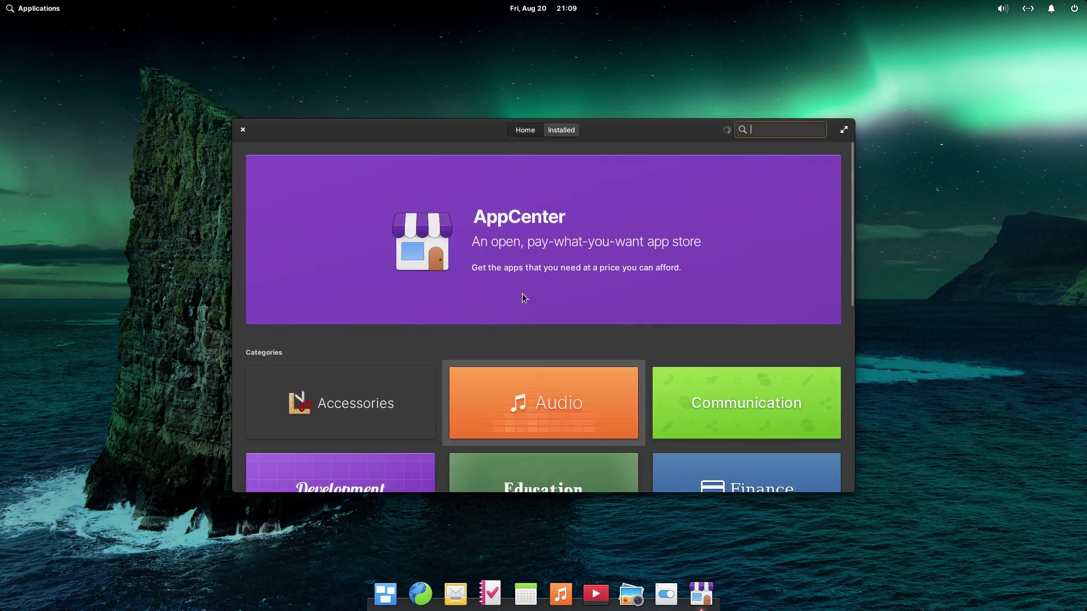
Step: View the Office and System app categories, then close AppCenter
{"action": "scroll", "coordinate": [570, 361], "scroll_direction": "down", "scroll_amount": 5}
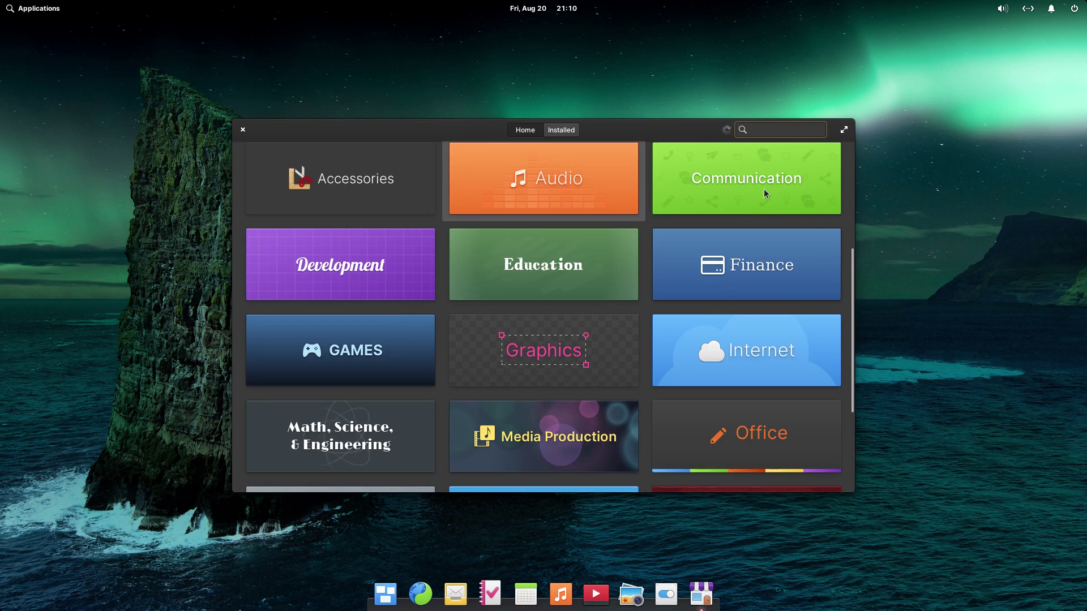
{"action": "scroll", "coordinate": [577, 282], "scroll_direction": "down", "scroll_amount": 3}
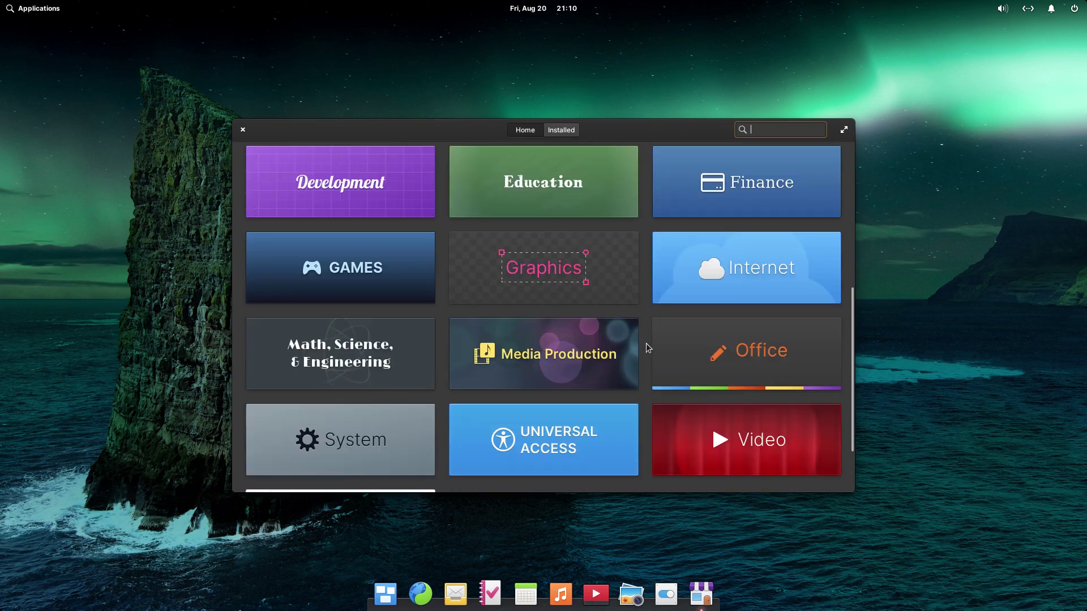
{"action": "left_click", "coordinate": [758, 344]}
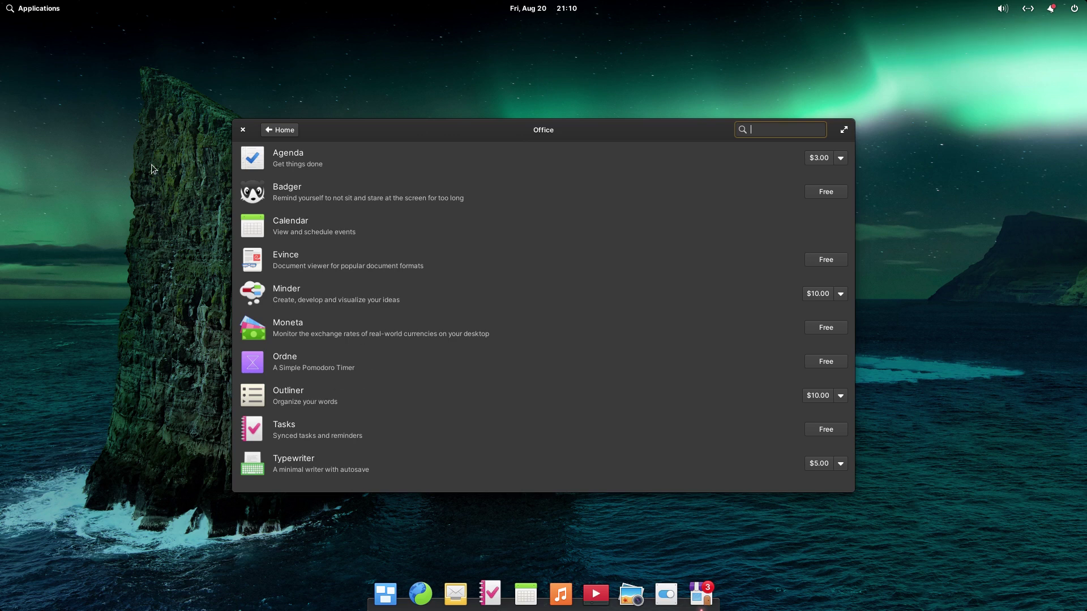
{"action": "left_click", "coordinate": [281, 130]}
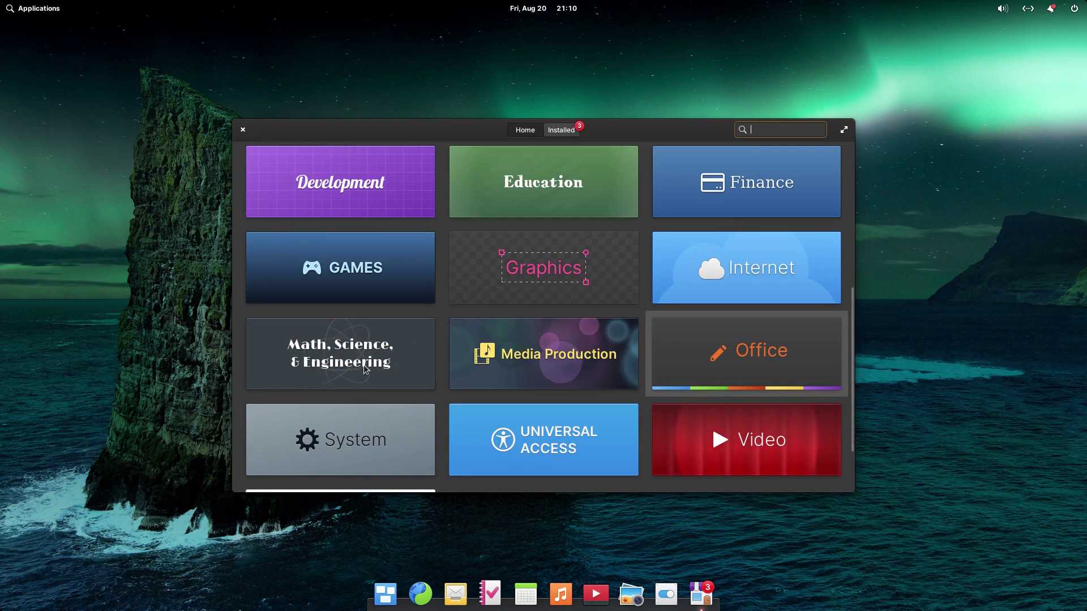
{"action": "left_click", "coordinate": [336, 419]}
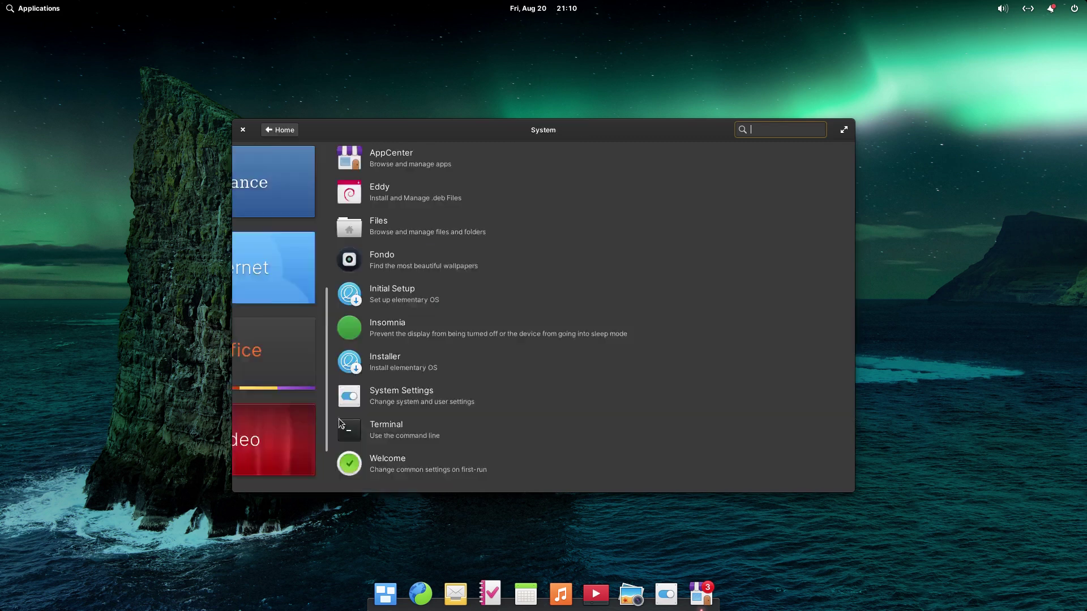
{"action": "left_click", "coordinate": [244, 129]}
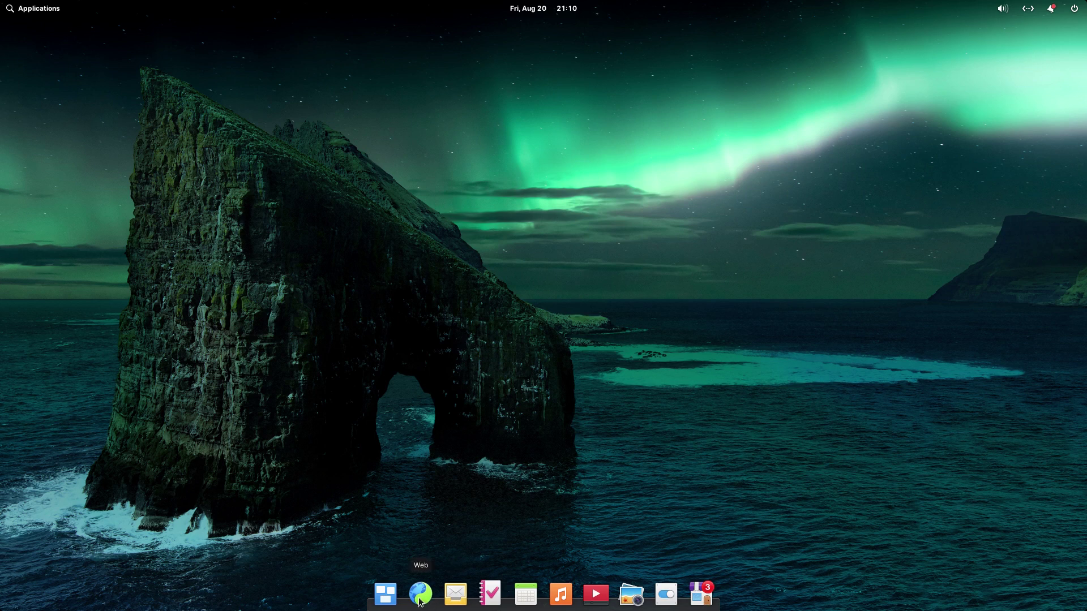
Step: Open and leave the workspace overview from the dock three times
{"action": "left_click", "coordinate": [388, 596]}
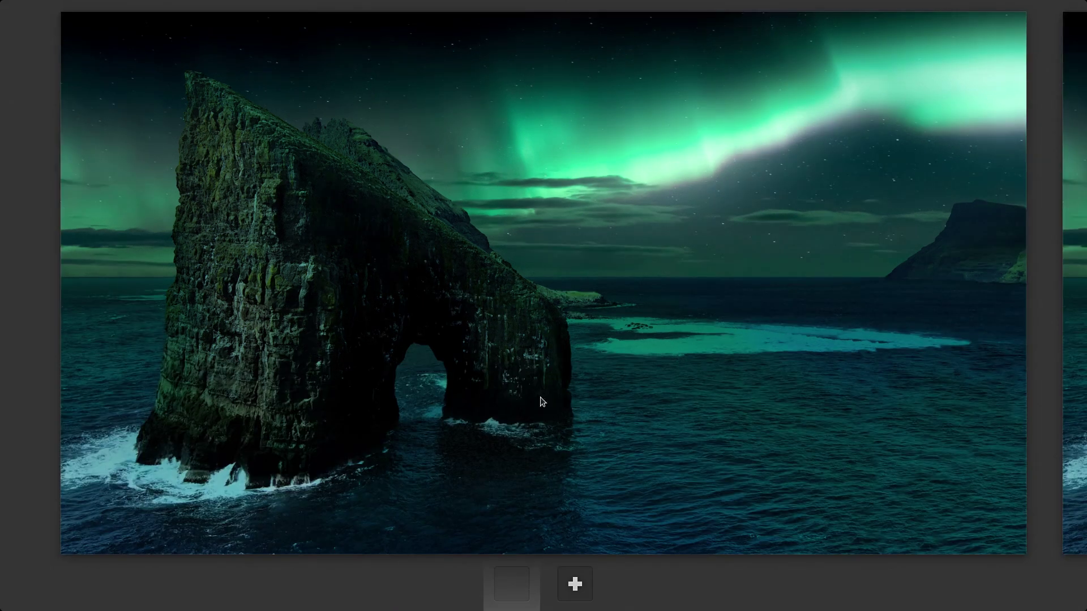
{"action": "left_click", "coordinate": [698, 310]}
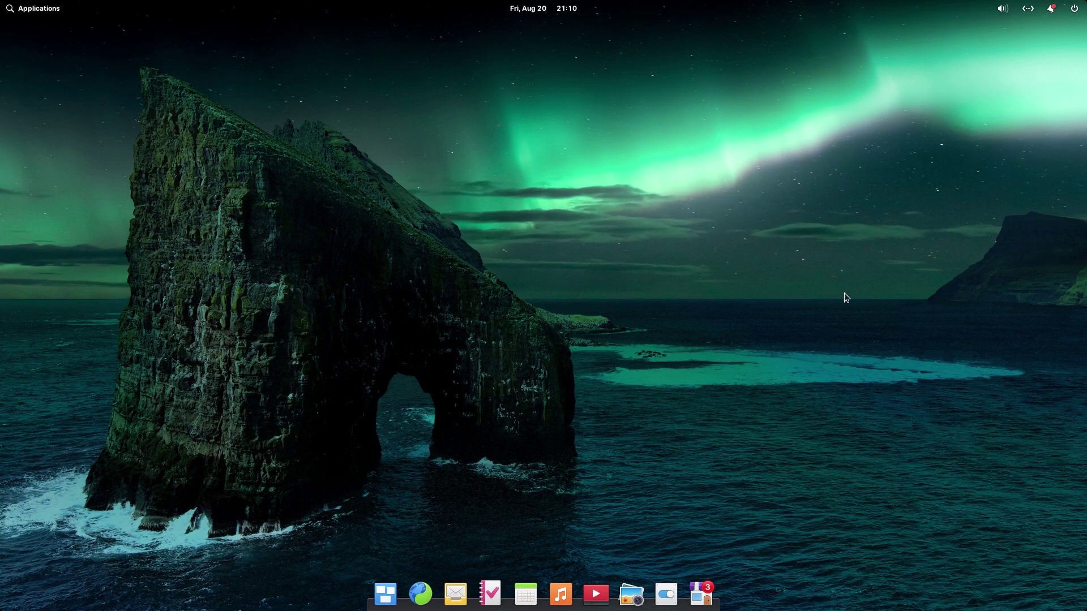
{"action": "left_click", "coordinate": [385, 593]}
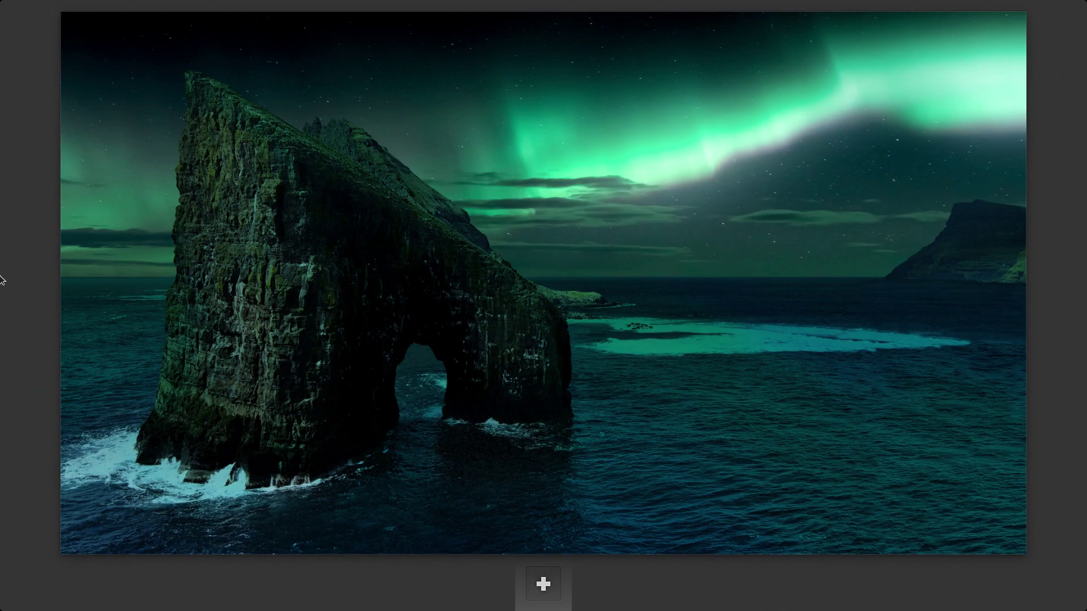
{"action": "key", "text": "Escape"}
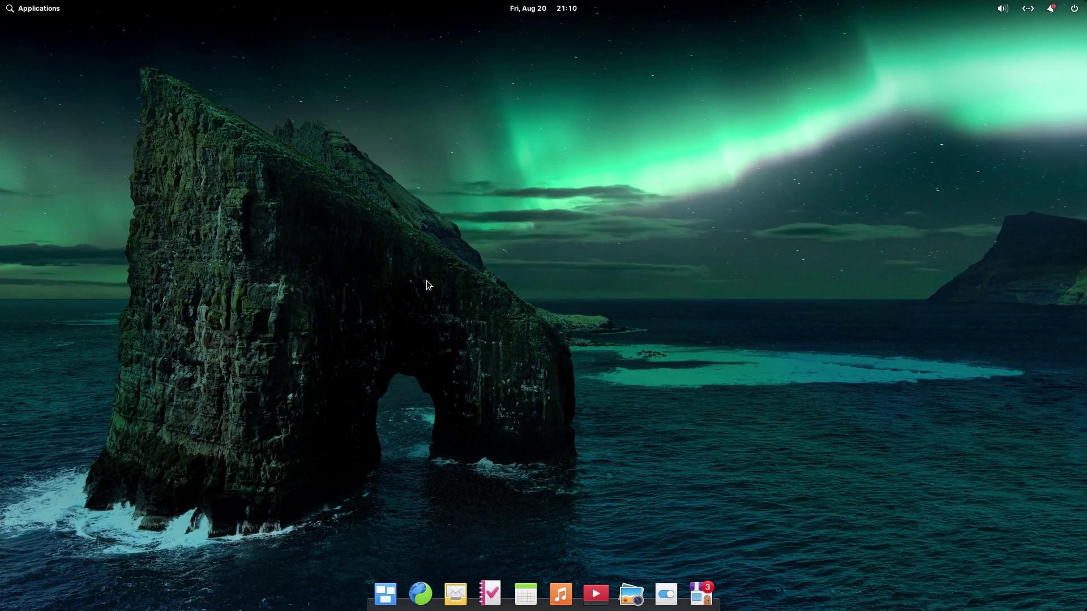
{"action": "left_click", "coordinate": [387, 594]}
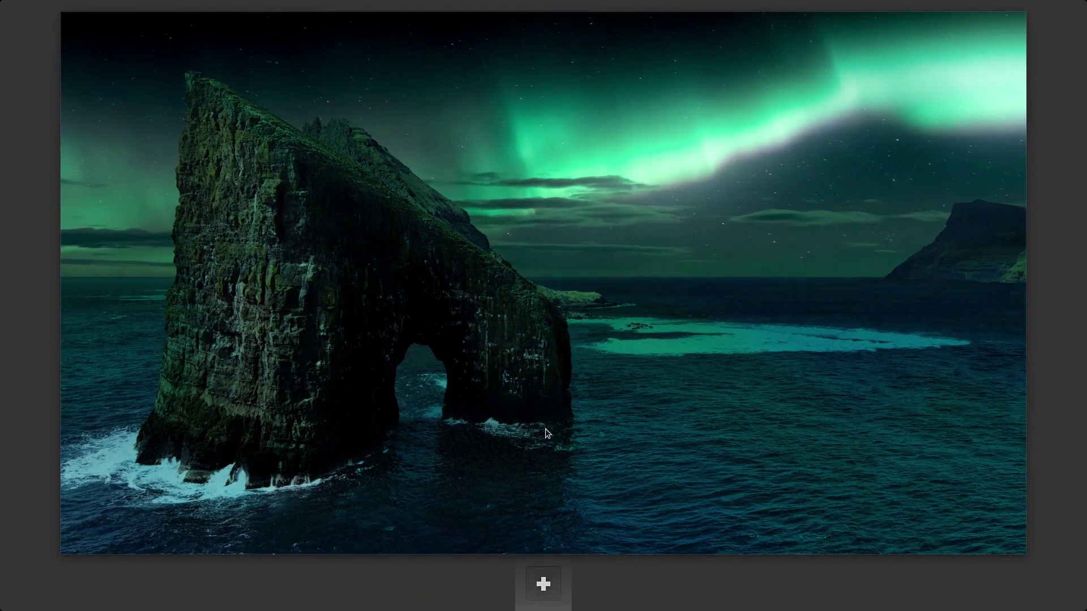
{"action": "left_click", "coordinate": [949, 423]}
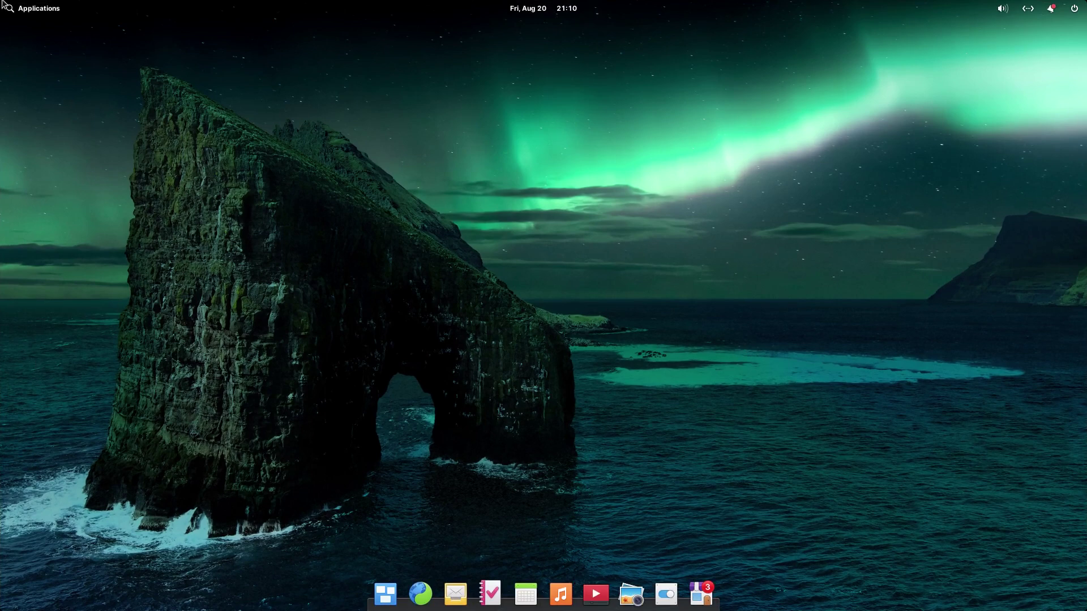
Step: Browse the applications launcher in category view and icon grid, then close it
{"action": "left_click", "coordinate": [20, 9]}
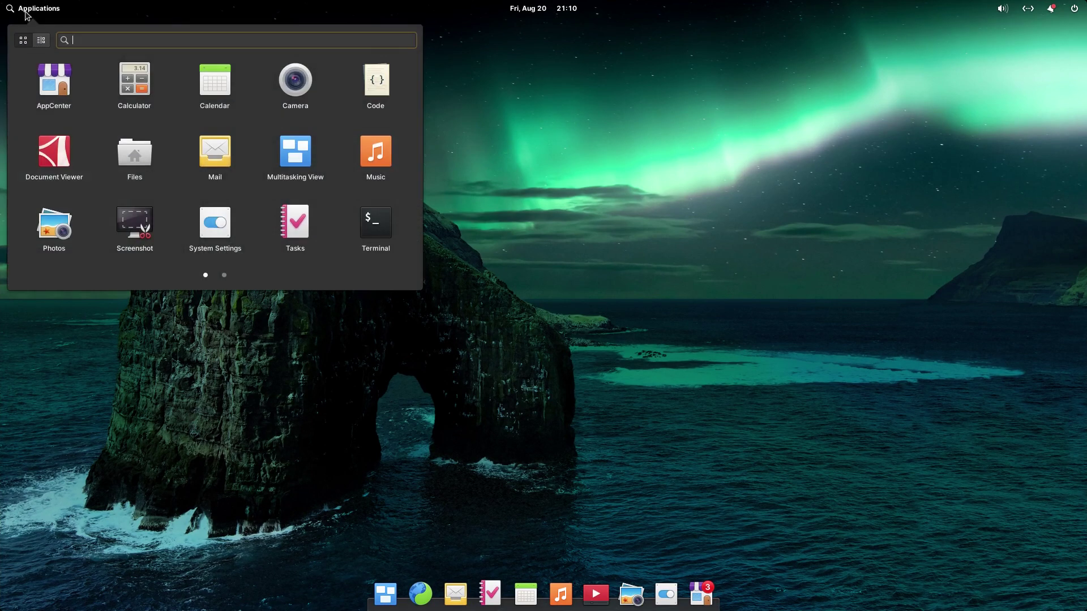
{"action": "left_click", "coordinate": [42, 41]}
{"action": "left_click", "coordinate": [23, 40]}
{"action": "left_click", "coordinate": [690, 216]}
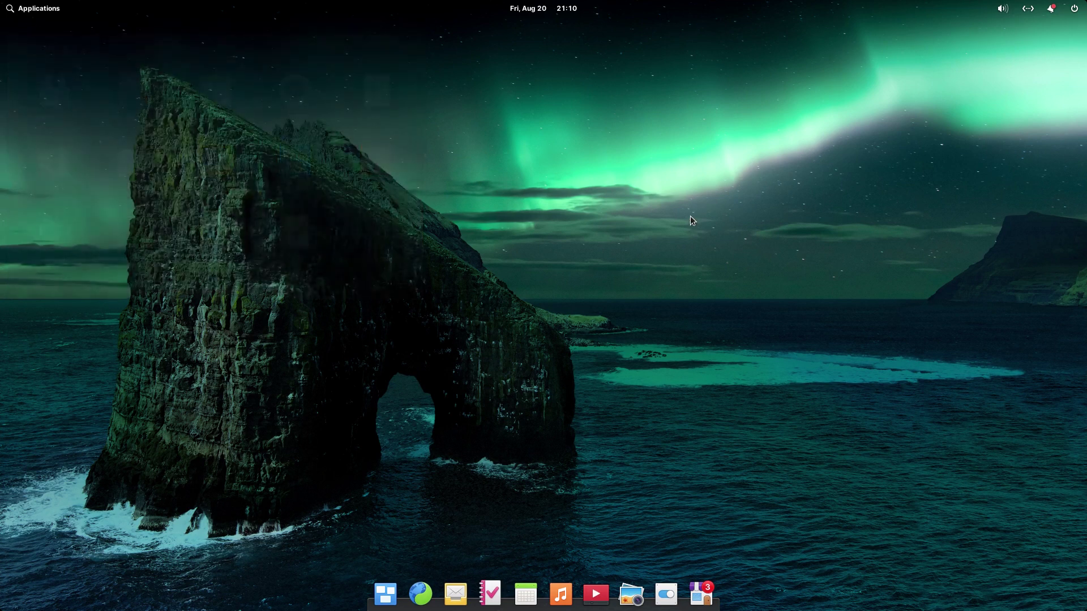
Step: Check the pending notifications, then launch System Settings from the applications launcher
{"action": "left_click", "coordinate": [1051, 11]}
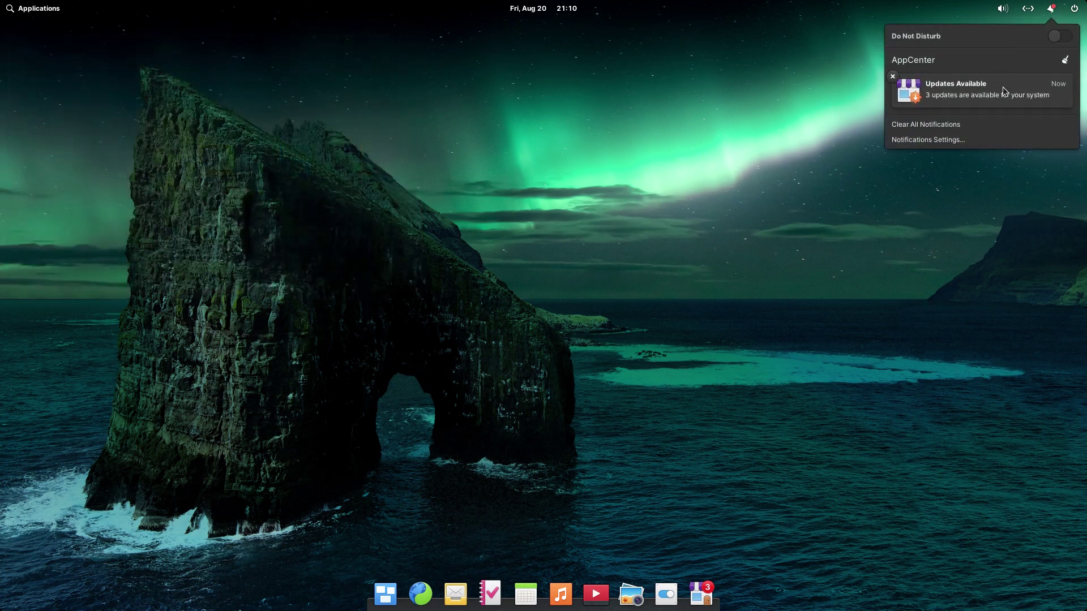
{"action": "left_click", "coordinate": [767, 572]}
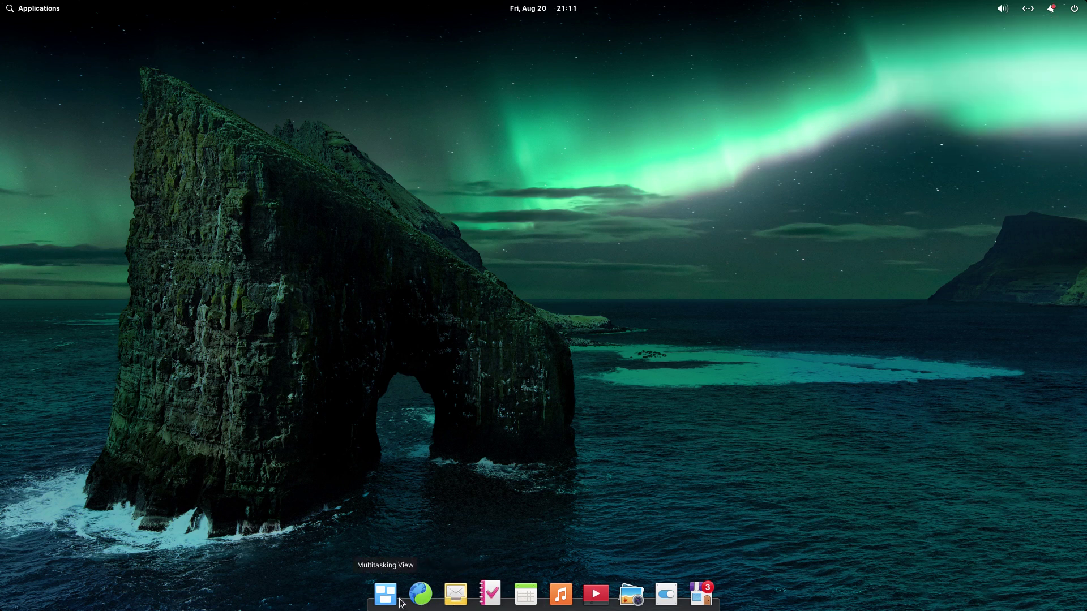
{"action": "left_click", "coordinate": [13, 13]}
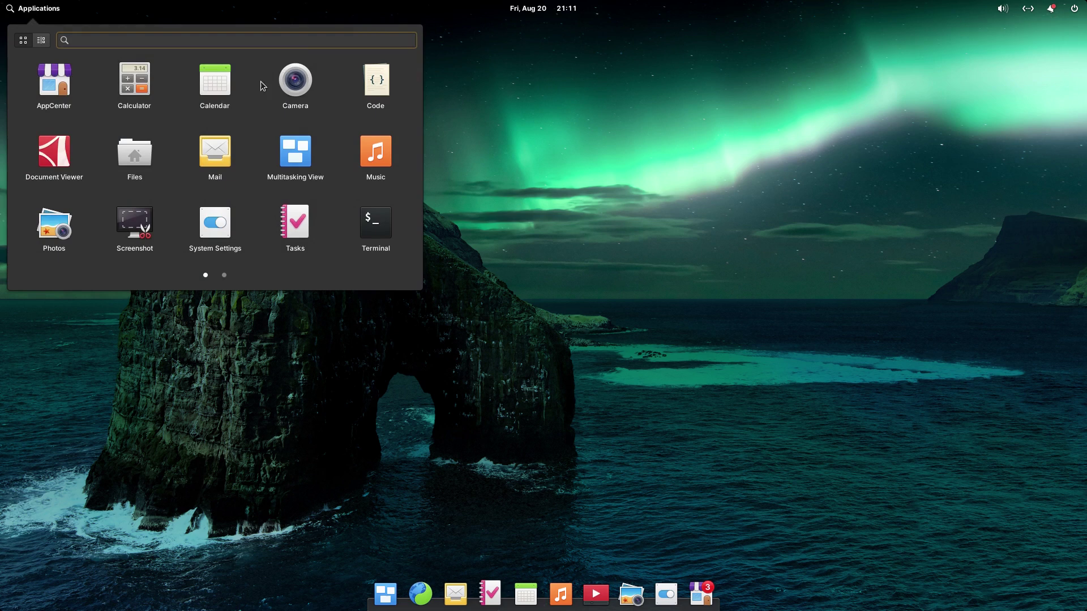
{"action": "left_click", "coordinate": [222, 230]}
Step: Open Online Accounts in System Settings and view the account types available to add
{"action": "left_click", "coordinate": [545, 379]}
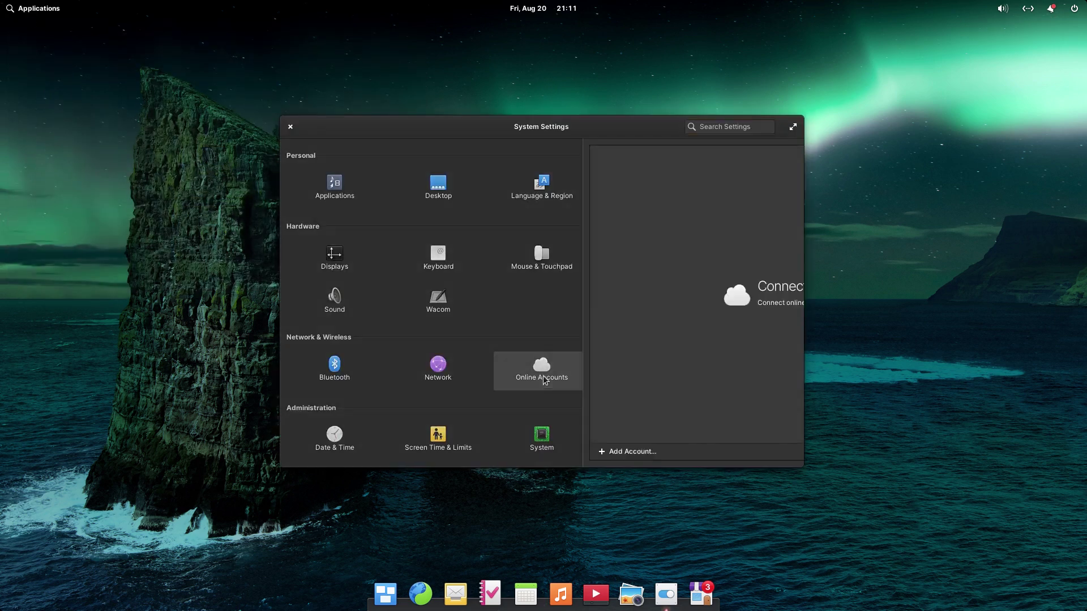
{"action": "left_click", "coordinate": [314, 451]}
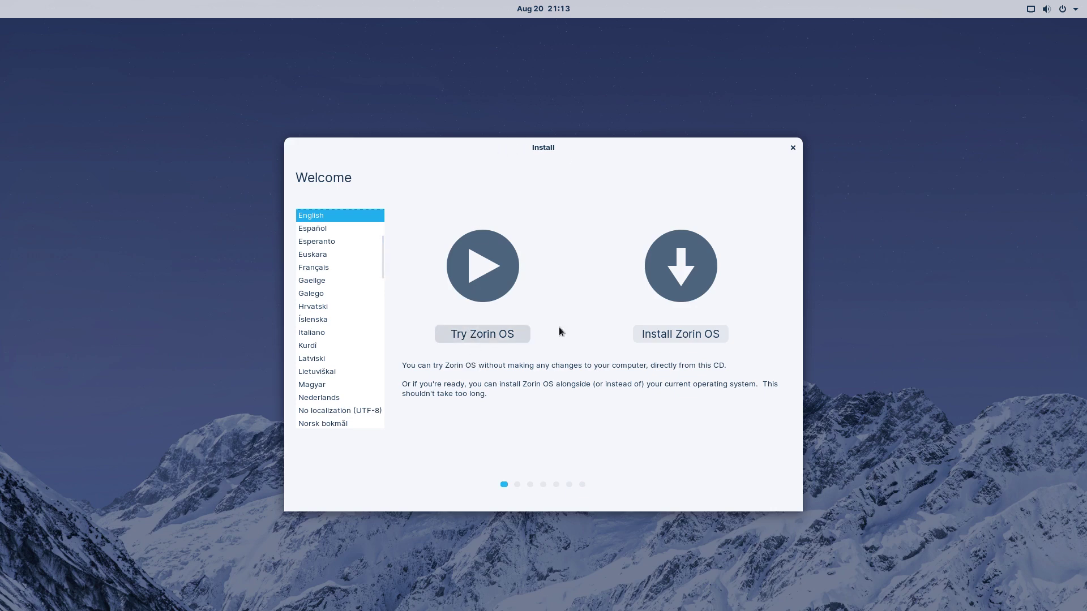
Step: Begin the Zorin OS install with English (US) keyboard, census opt-out and default update choices
{"action": "left_click", "coordinate": [682, 334]}
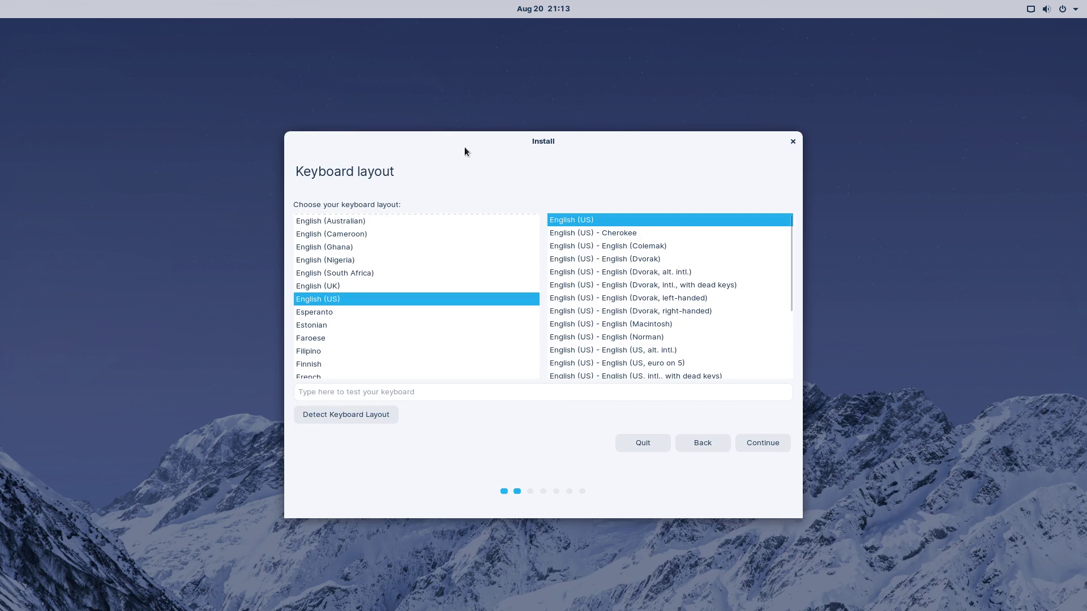
{"action": "left_click", "coordinate": [755, 437]}
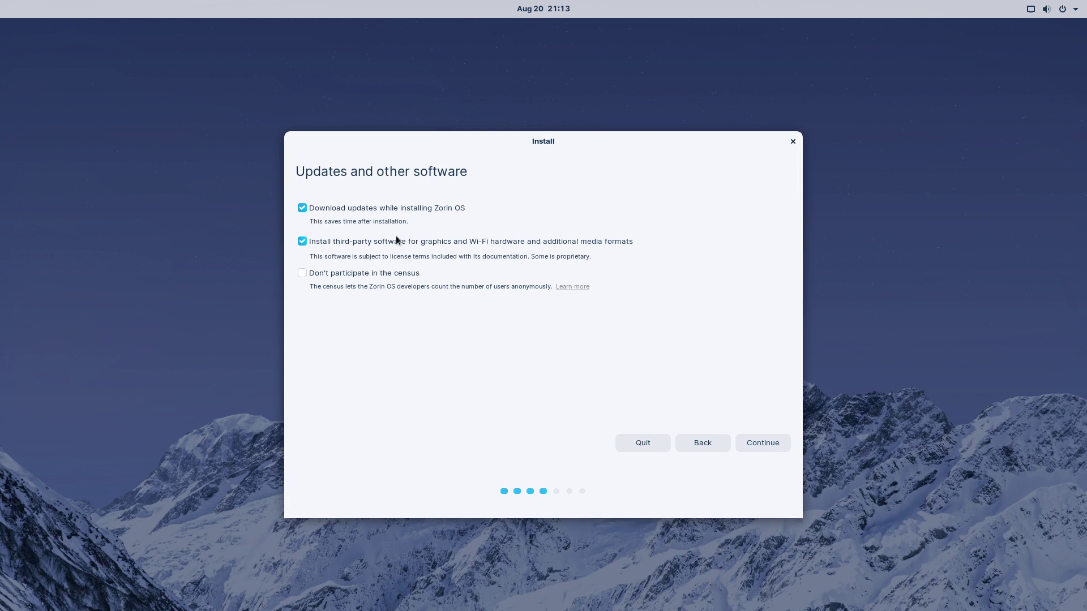
{"action": "left_click", "coordinate": [311, 274]}
{"action": "left_click", "coordinate": [761, 445]}
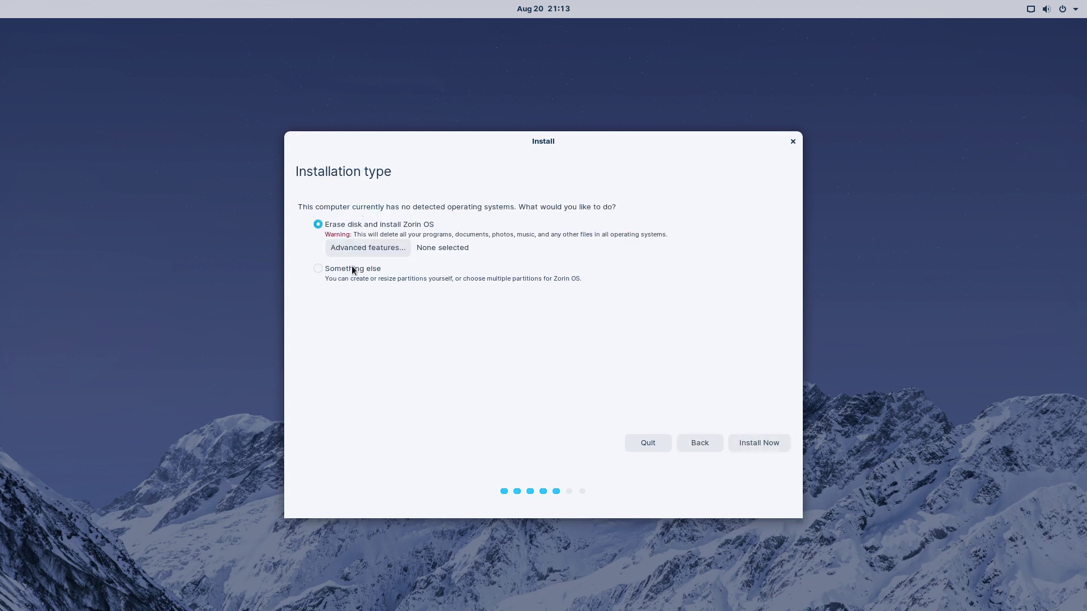
Step: Erase the disk, confirm writing partition changes, and accept New York as the location
{"action": "left_click", "coordinate": [768, 447]}
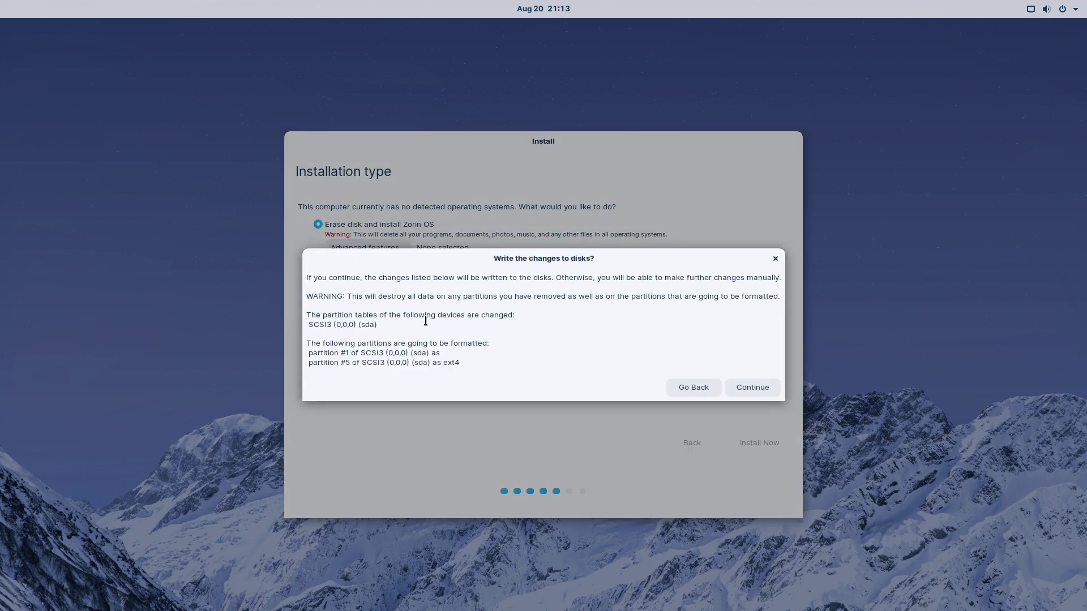
{"action": "left_click", "coordinate": [762, 388]}
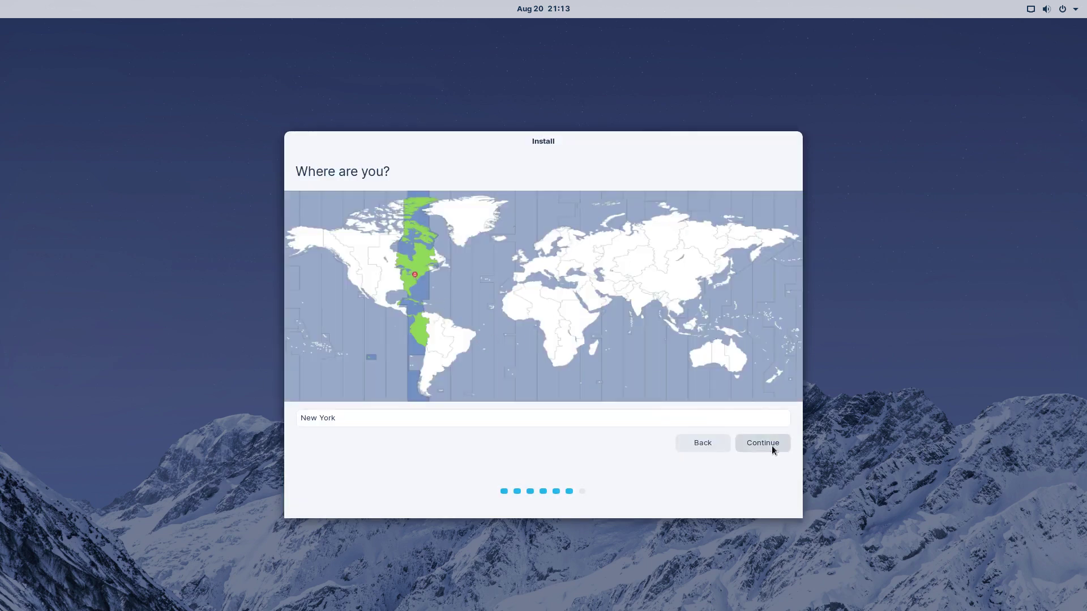
{"action": "left_click", "coordinate": [770, 446]}
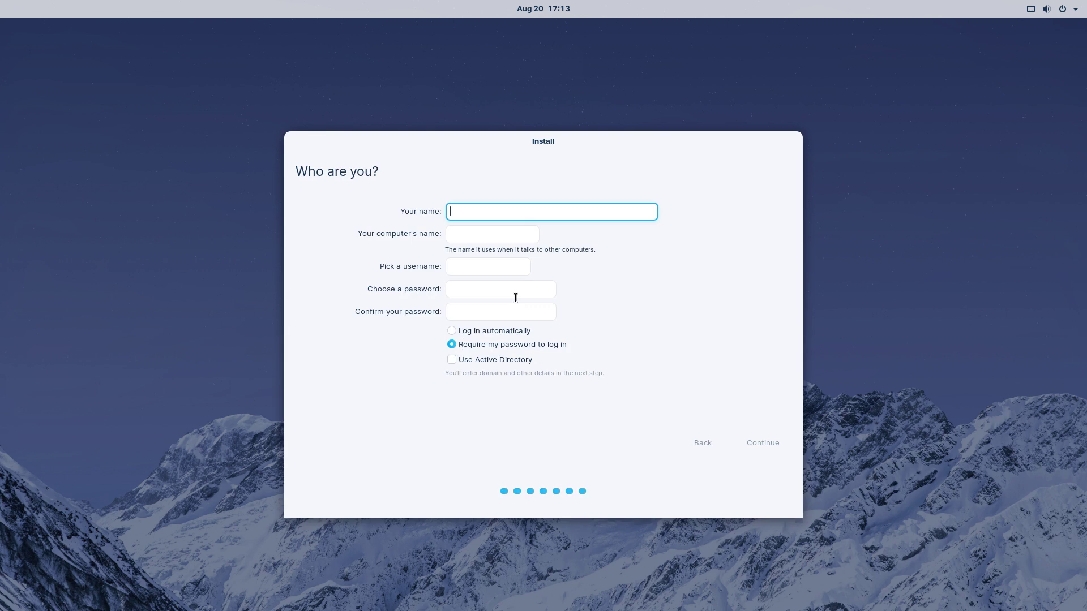
Step: Fill in the username, set and confirm the password, and submit to start installing
{"action": "type", "text": "zorinos"}
{"action": "key", "text": "Tab"}
{"action": "key", "text": "Tab"}
{"action": "key", "text": "Tab"}
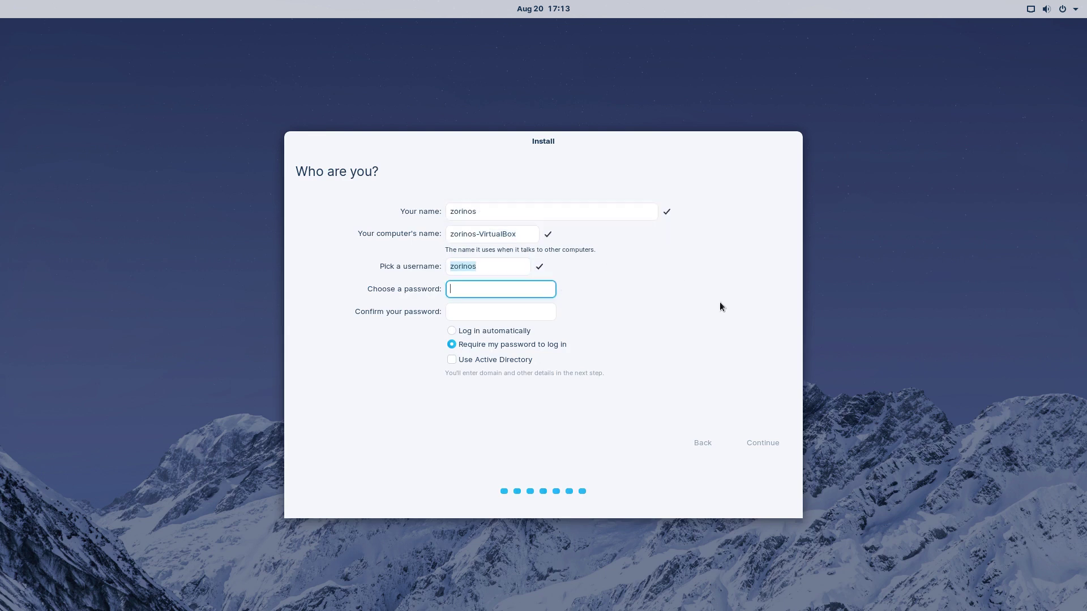
{"action": "type", "text": "•"}
{"action": "left_click", "coordinate": [498, 310]}
{"action": "type", "text": "•••"}
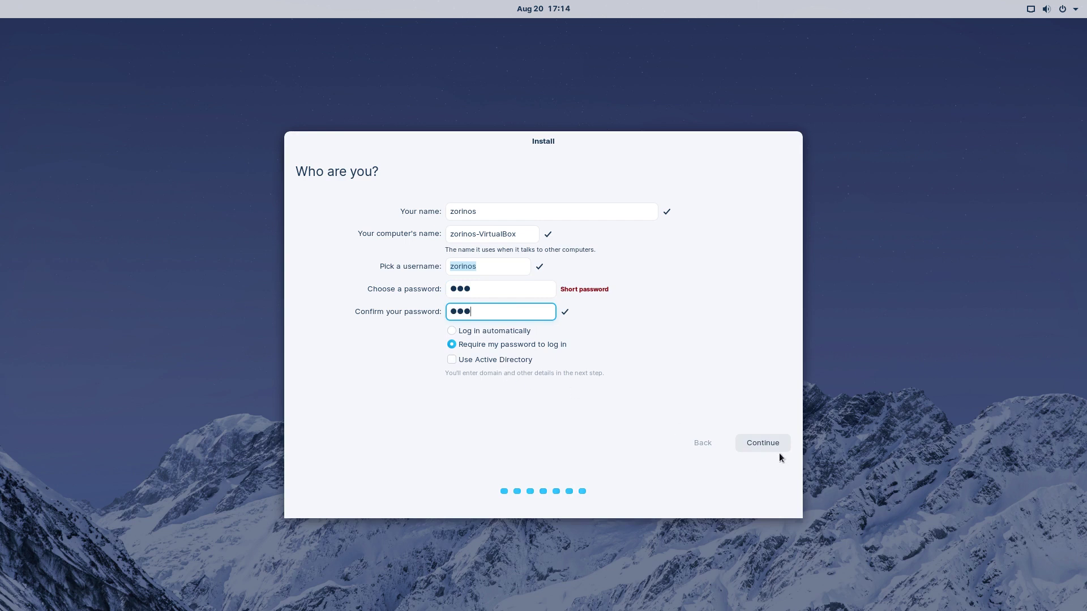
{"action": "left_click", "coordinate": [762, 443]}
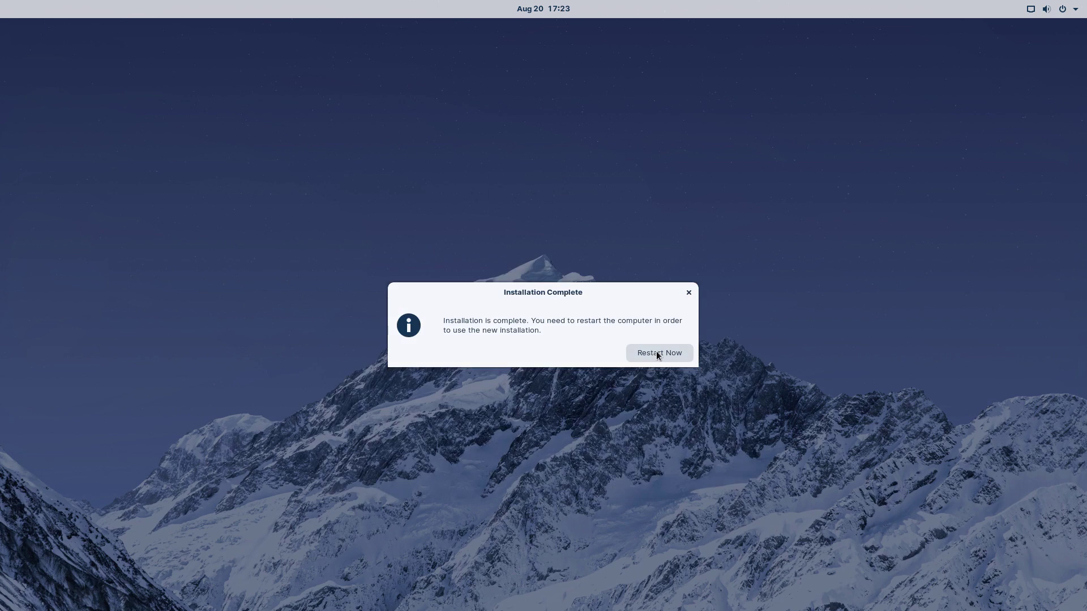
Step: Restart into the newly installed system and log in with the account password
{"action": "left_click", "coordinate": [667, 348]}
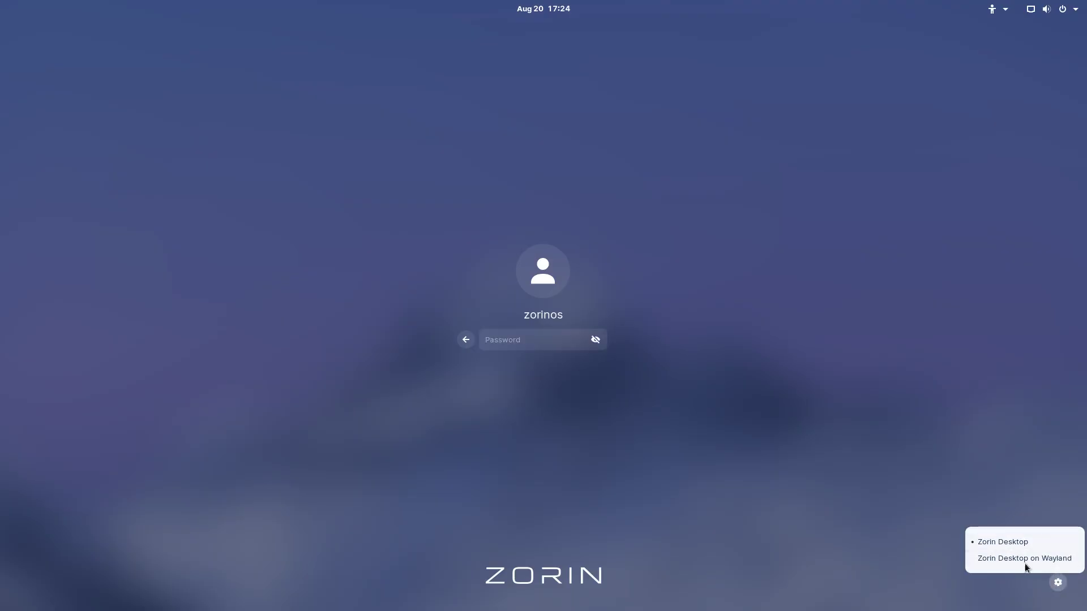
{"action": "left_click", "coordinate": [535, 336]}
{"action": "type", "text": "••••"}
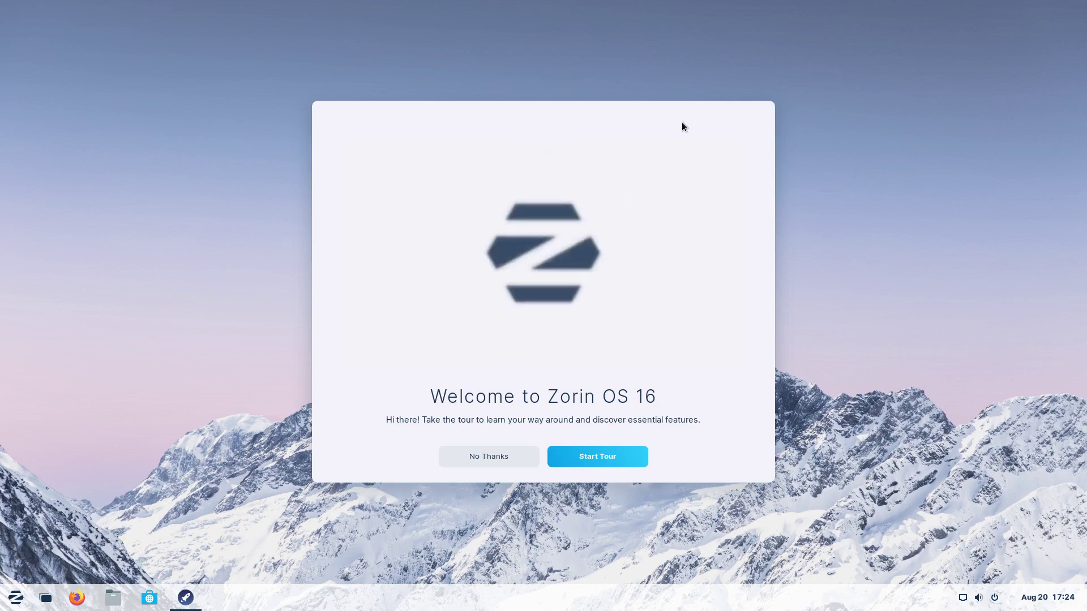
Step: Start the welcome tour, try the Zorin start menu, and advance to the next page
{"action": "left_click", "coordinate": [617, 460]}
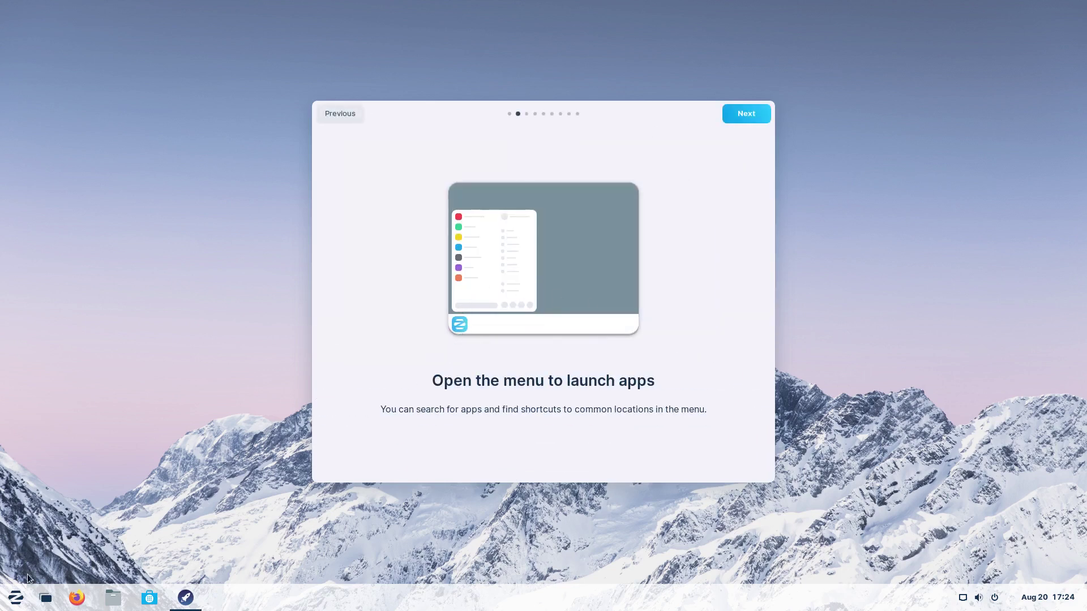
{"action": "left_click", "coordinate": [14, 600]}
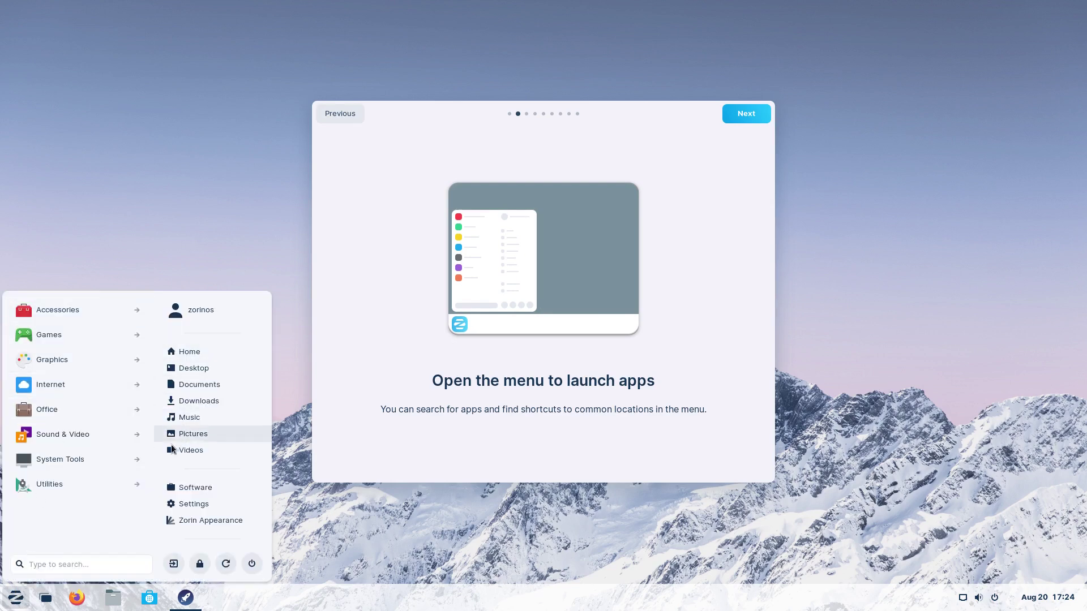
{"action": "left_click", "coordinate": [726, 352]}
{"action": "left_click", "coordinate": [742, 114]}
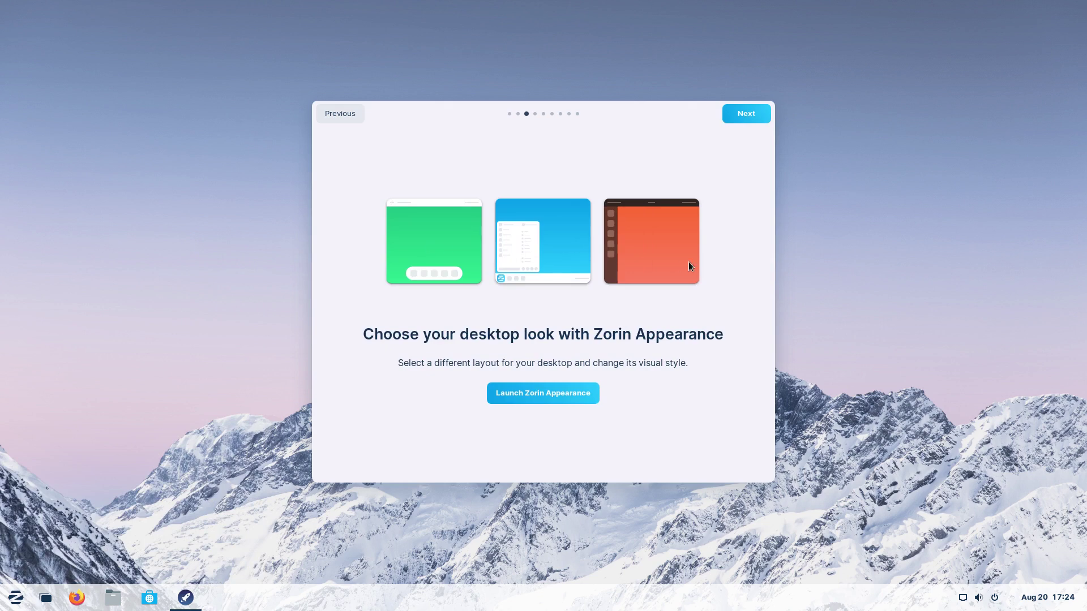
Step: Try several desktop layouts in Zorin Appearance, ending on the Windows-style taskbar, then view Theme
{"action": "left_click", "coordinate": [565, 392]}
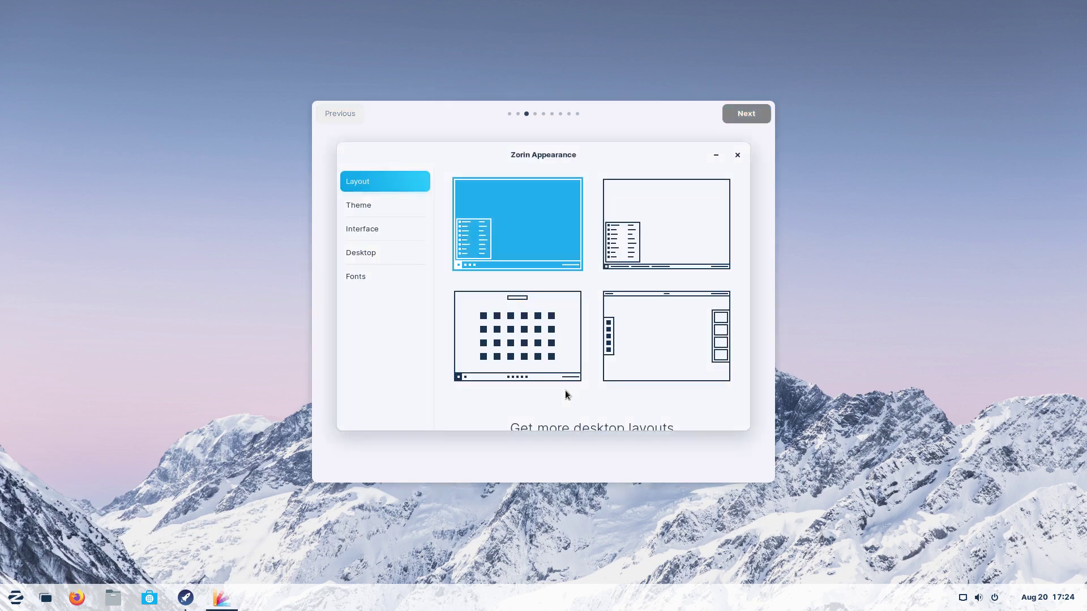
{"action": "left_click", "coordinate": [682, 207]}
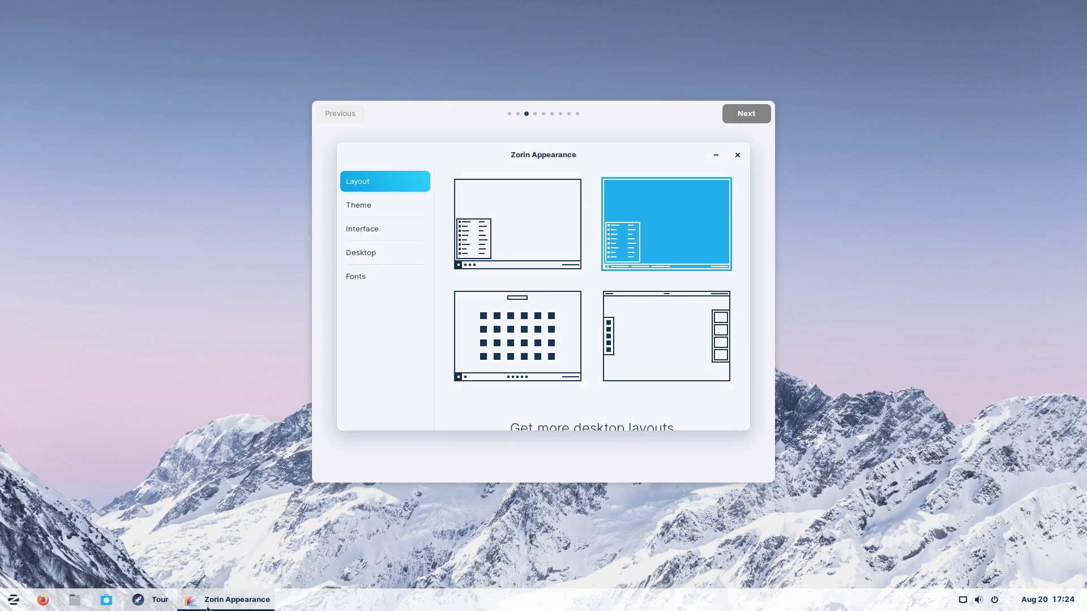
{"action": "left_click", "coordinate": [670, 330]}
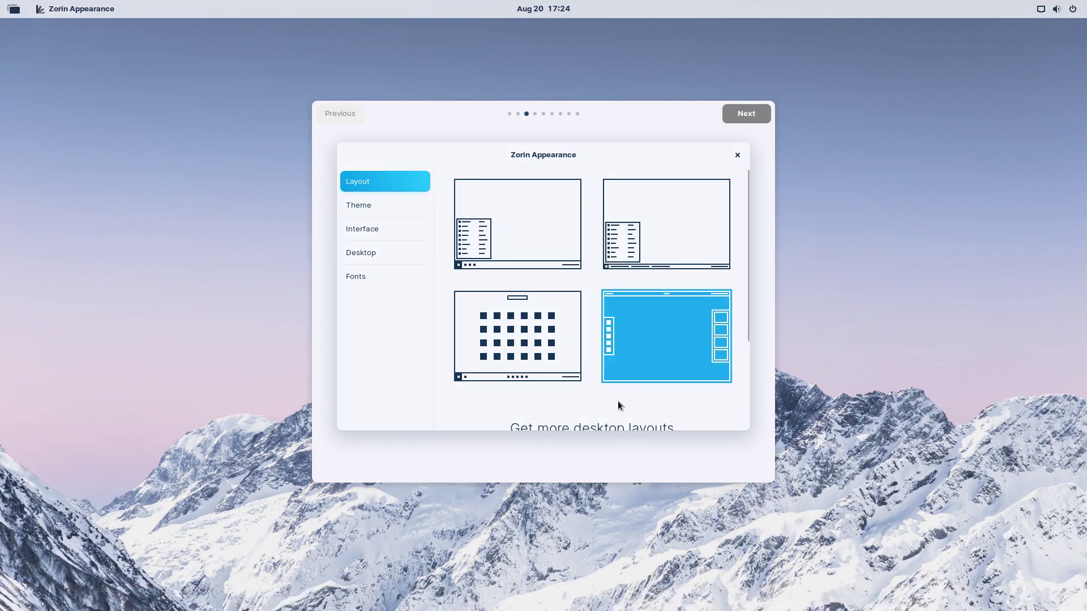
{"action": "left_click", "coordinate": [7, 9]}
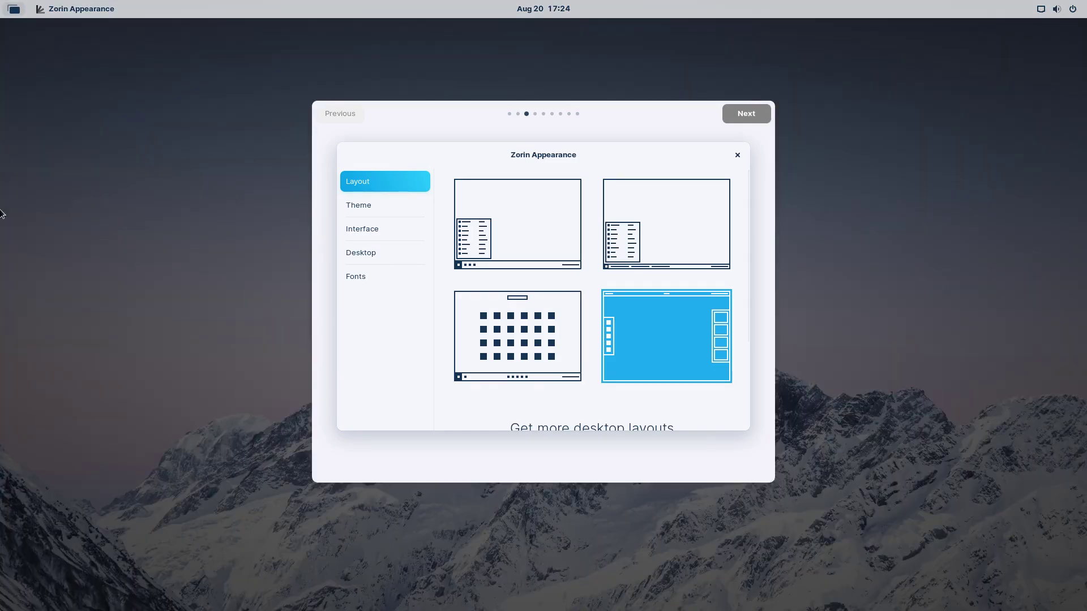
{"action": "left_click", "coordinate": [451, 328]}
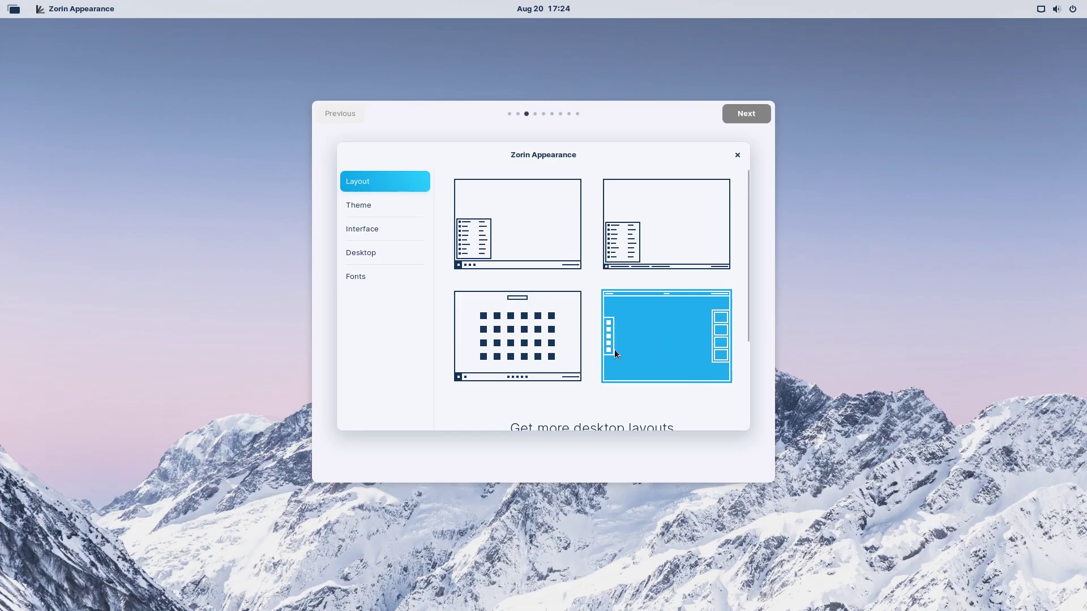
{"action": "left_click", "coordinate": [538, 332]}
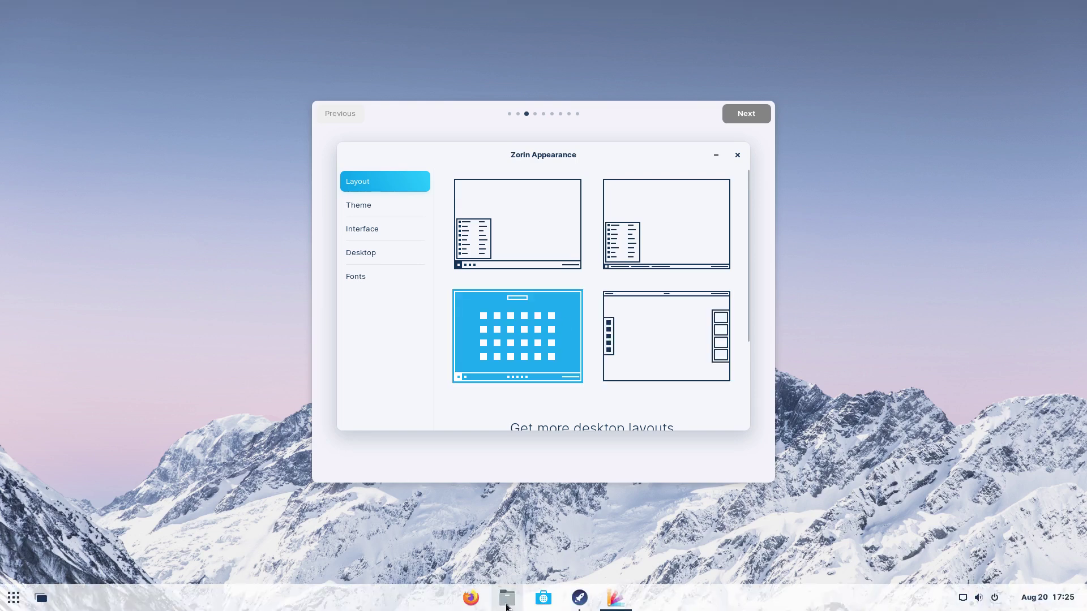
{"action": "left_click", "coordinate": [676, 226]}
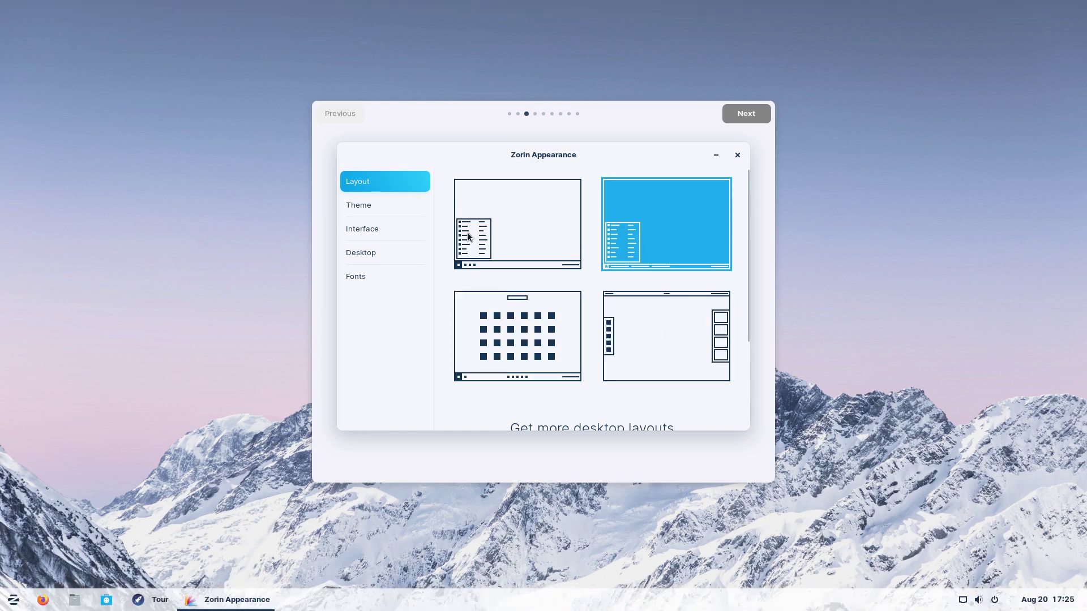
{"action": "left_click", "coordinate": [384, 207]}
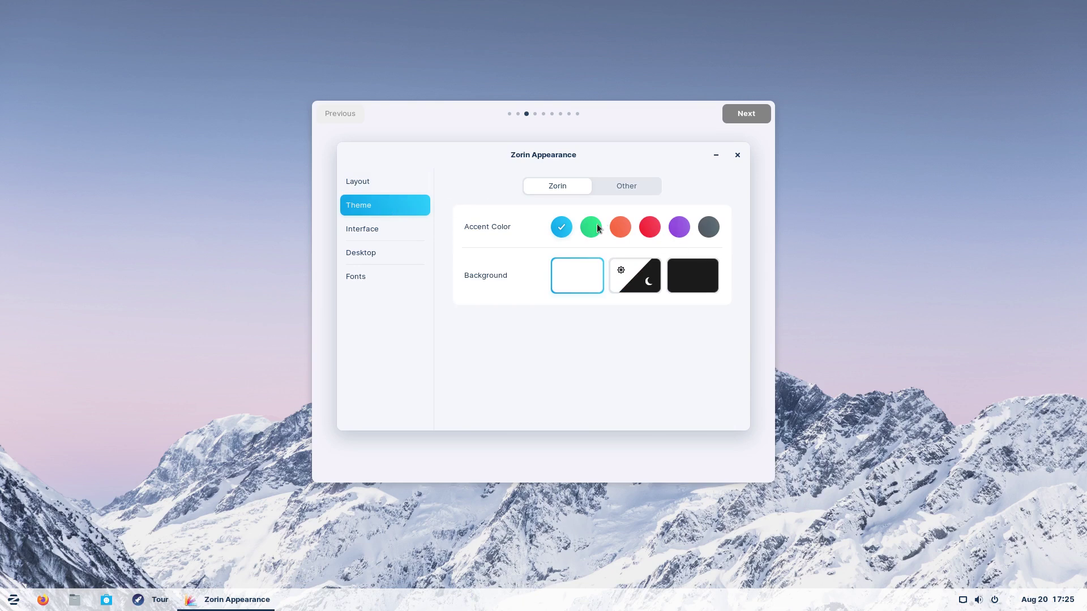
Step: Switch to the dark background and try orange, red and blue accents, settling on grey
{"action": "left_click", "coordinate": [618, 189]}
{"action": "left_click", "coordinate": [573, 188]}
{"action": "left_click", "coordinate": [696, 276]}
{"action": "left_click", "coordinate": [621, 228]}
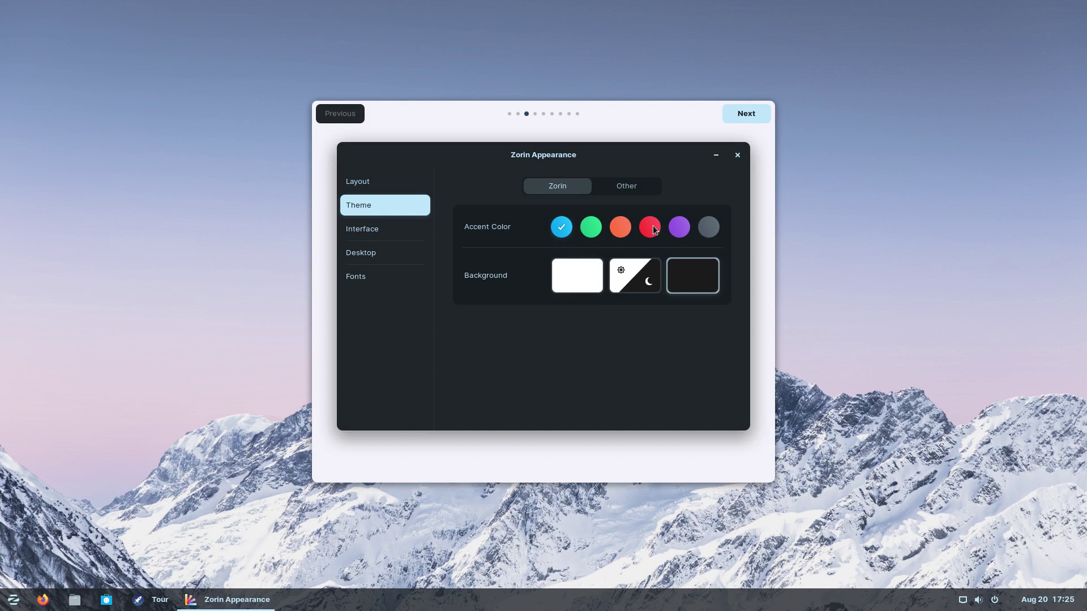
{"action": "left_click", "coordinate": [710, 228]}
{"action": "left_click", "coordinate": [650, 228]}
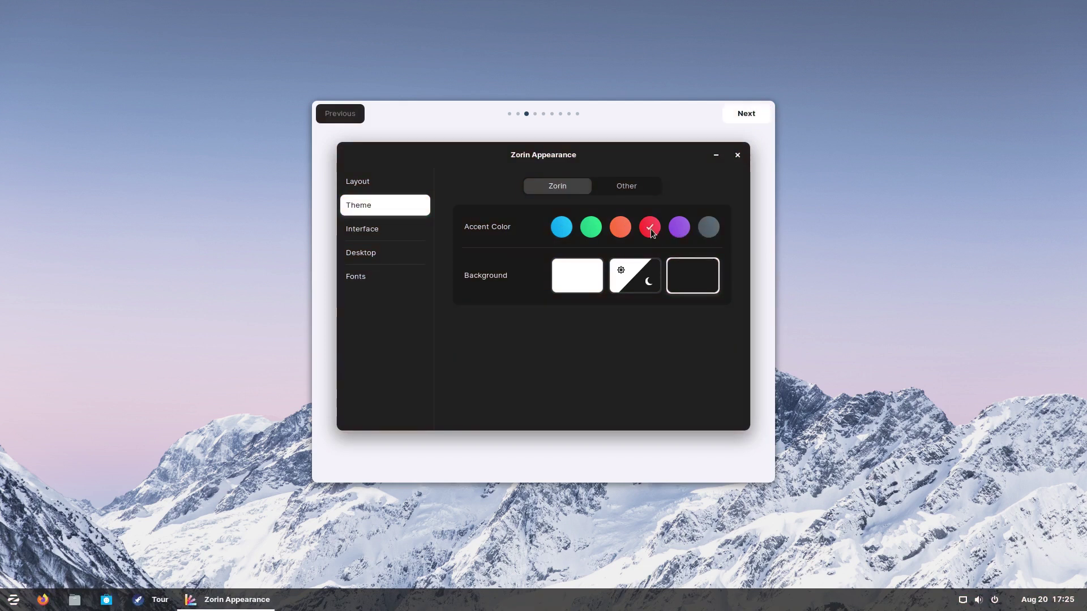
{"action": "left_click", "coordinate": [569, 228]}
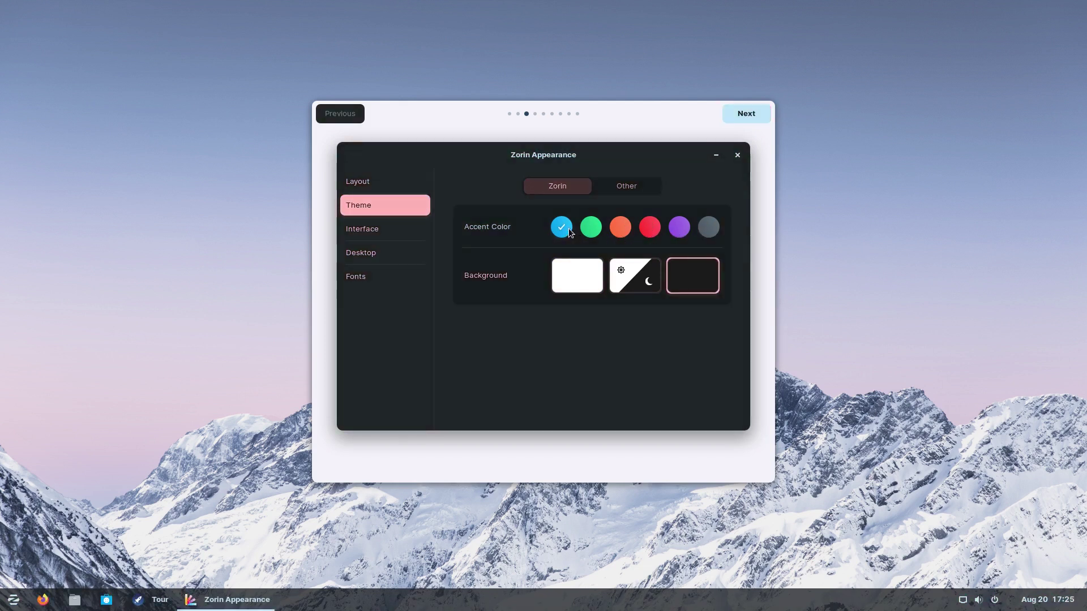
{"action": "left_click", "coordinate": [710, 227]}
Step: Keep titlebar buttons on the right, enable Jelly Mode, and turn off the hot corner
{"action": "left_click", "coordinate": [369, 230]}
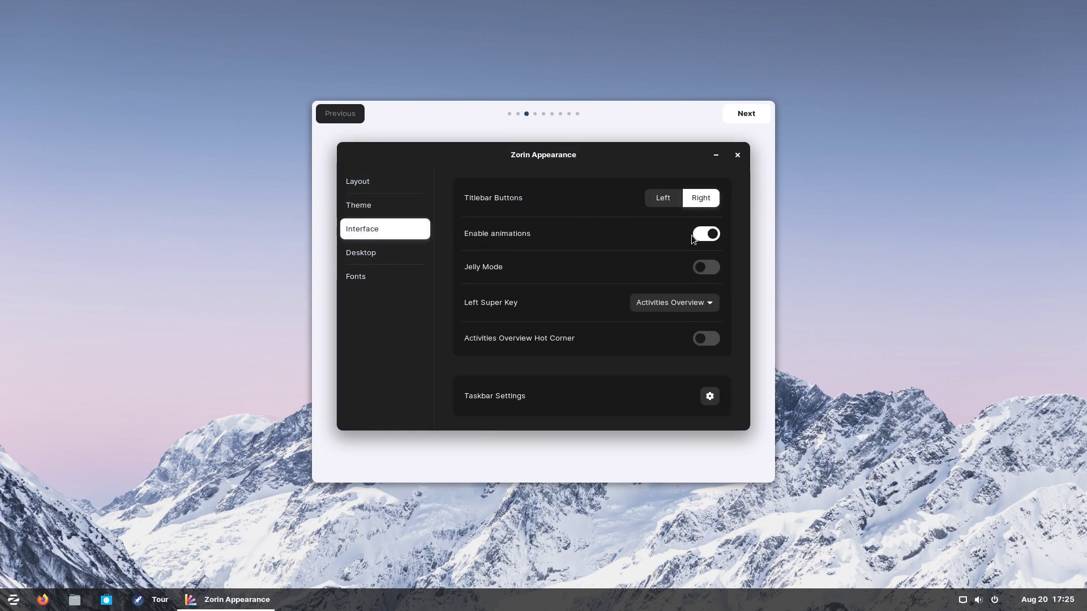
{"action": "left_click", "coordinate": [672, 199]}
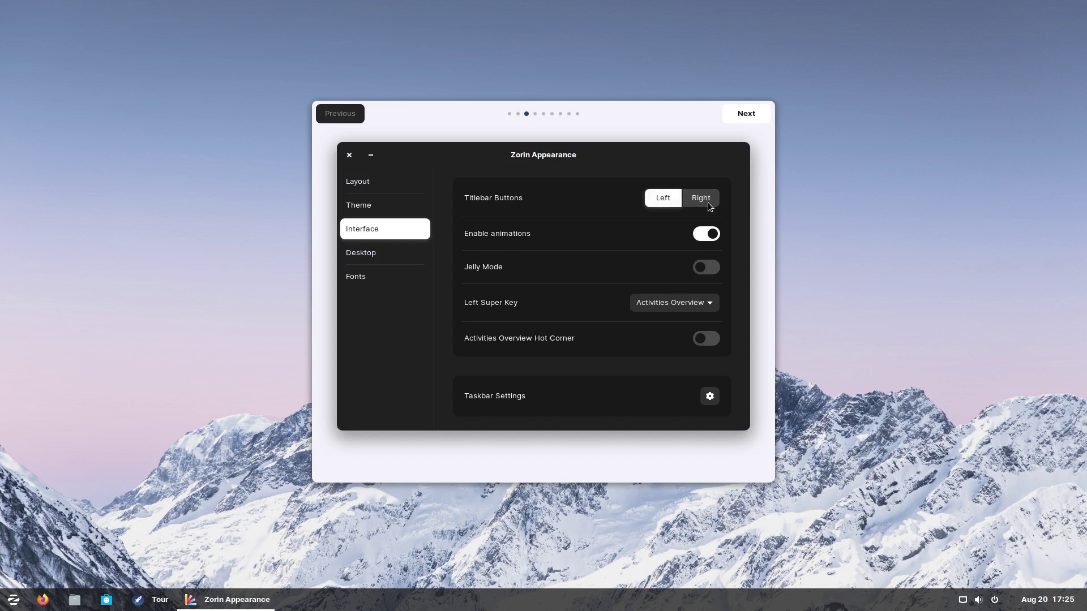
{"action": "left_click", "coordinate": [706, 202]}
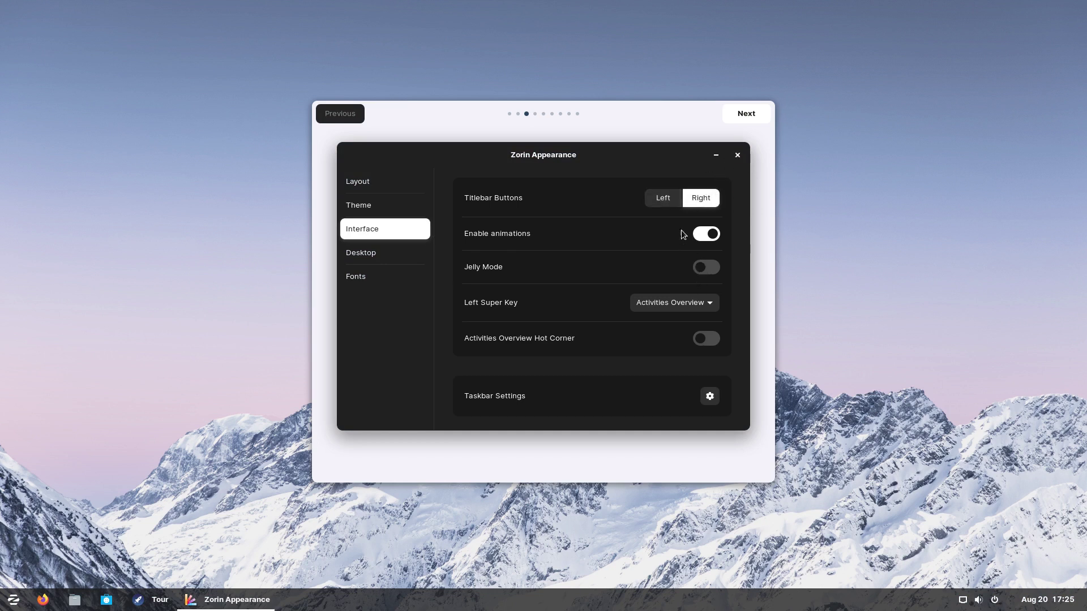
{"action": "left_click", "coordinate": [711, 266]}
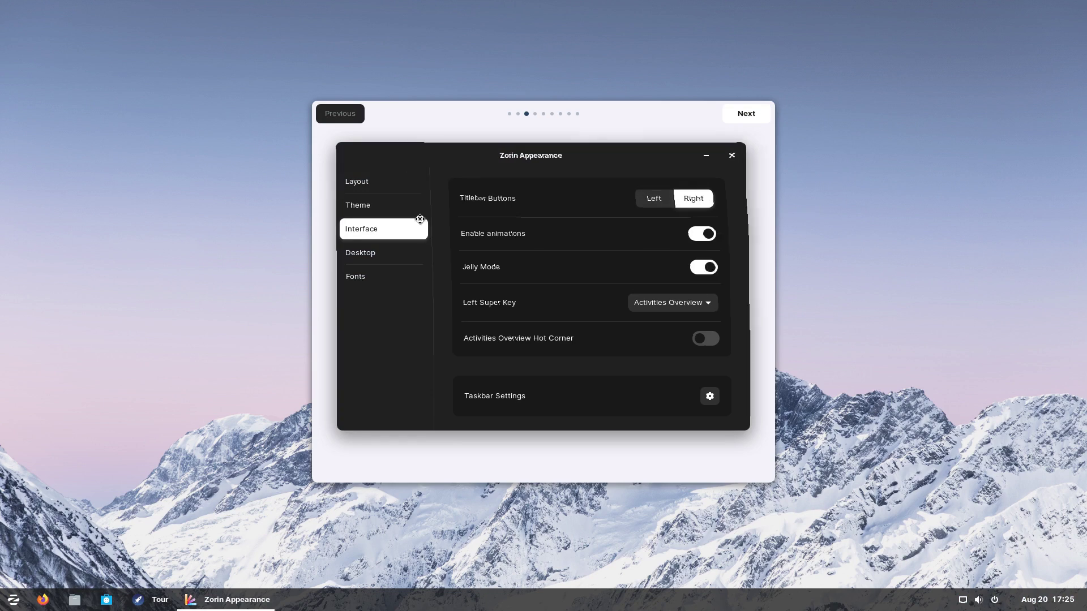
{"action": "left_click_drag", "start_coordinate": [535, 163], "coordinate": [556, 165]}
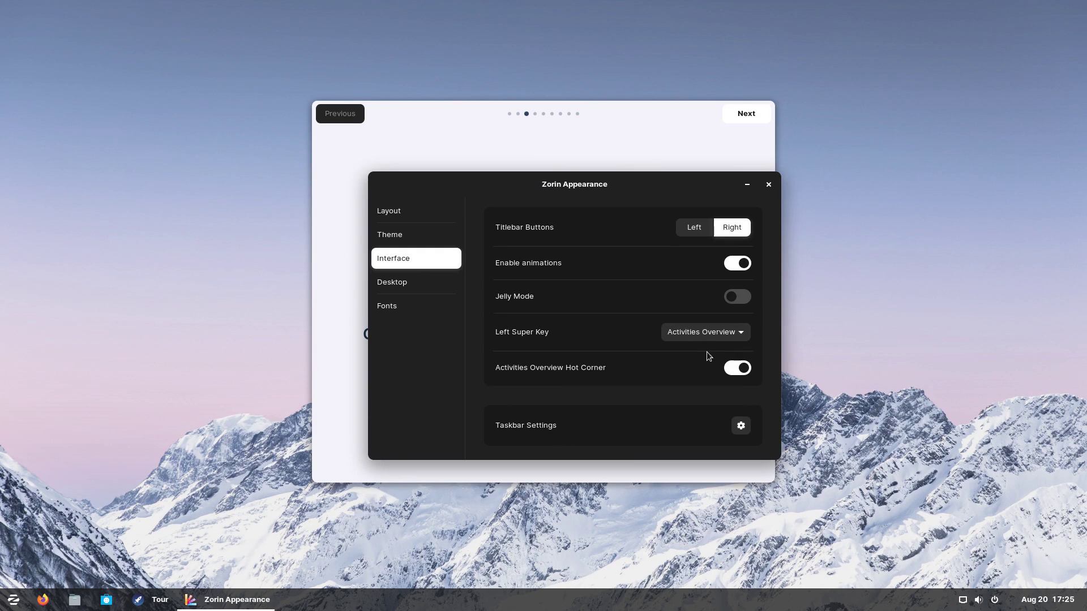
{"action": "left_click", "coordinate": [735, 371]}
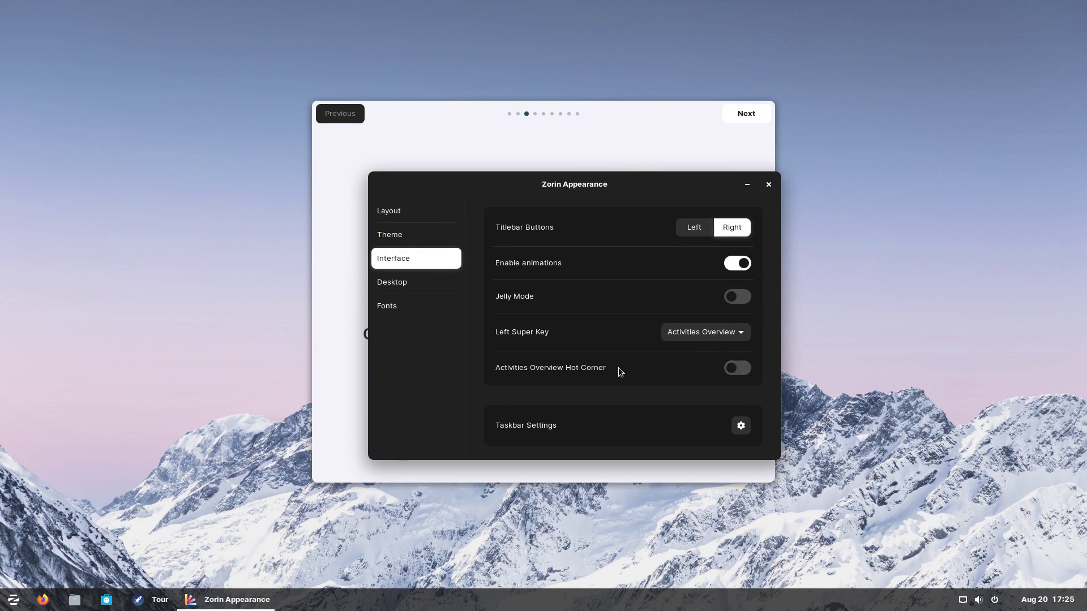
Step: Show the Trash icon on the desktop at Standard size, view Fonts, and close Zorin Appearance
{"action": "left_click", "coordinate": [391, 281]}
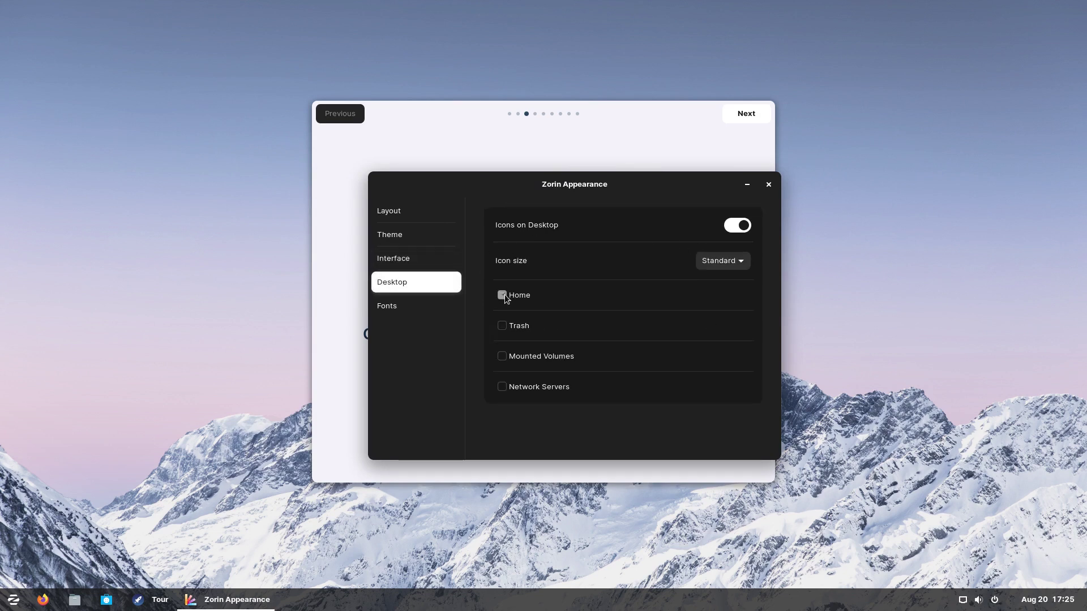
{"action": "left_click", "coordinate": [503, 326]}
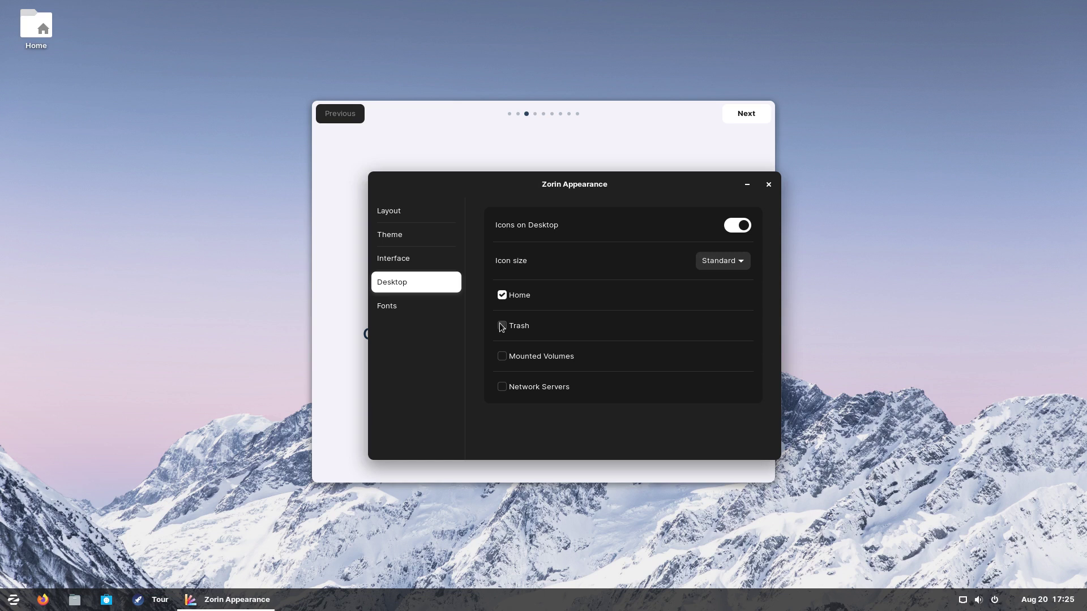
{"action": "left_click", "coordinate": [725, 266]}
{"action": "left_click", "coordinate": [661, 235]}
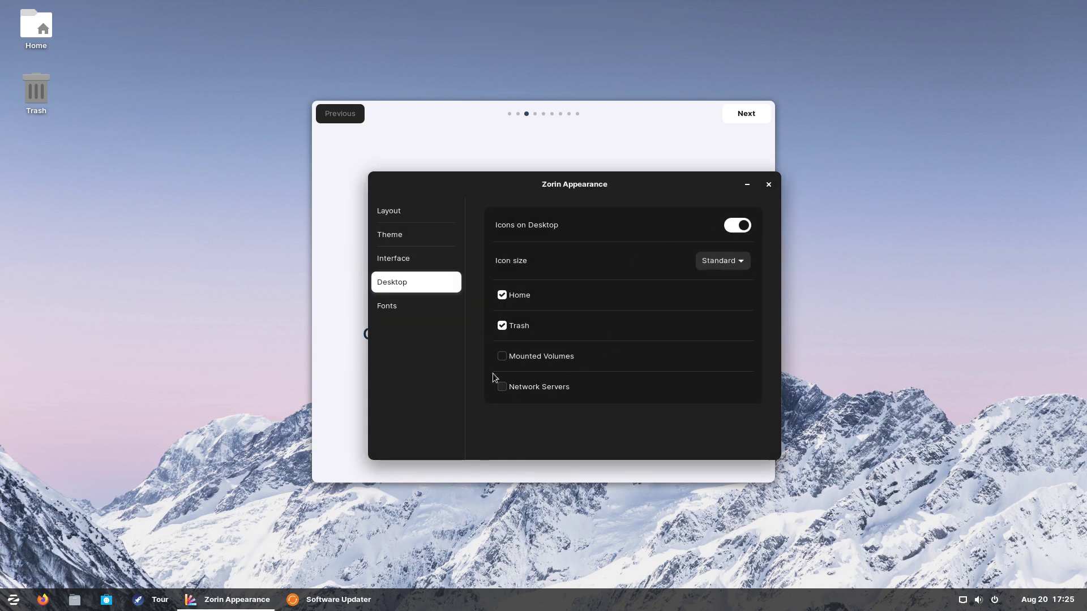
{"action": "left_click", "coordinate": [397, 307]}
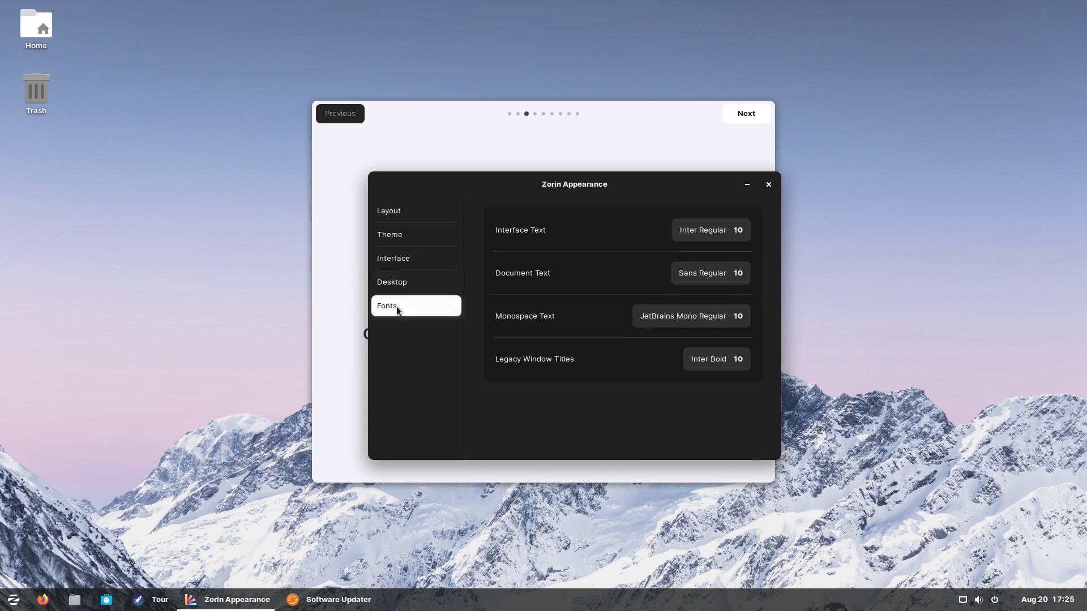
{"action": "left_click", "coordinate": [769, 184]}
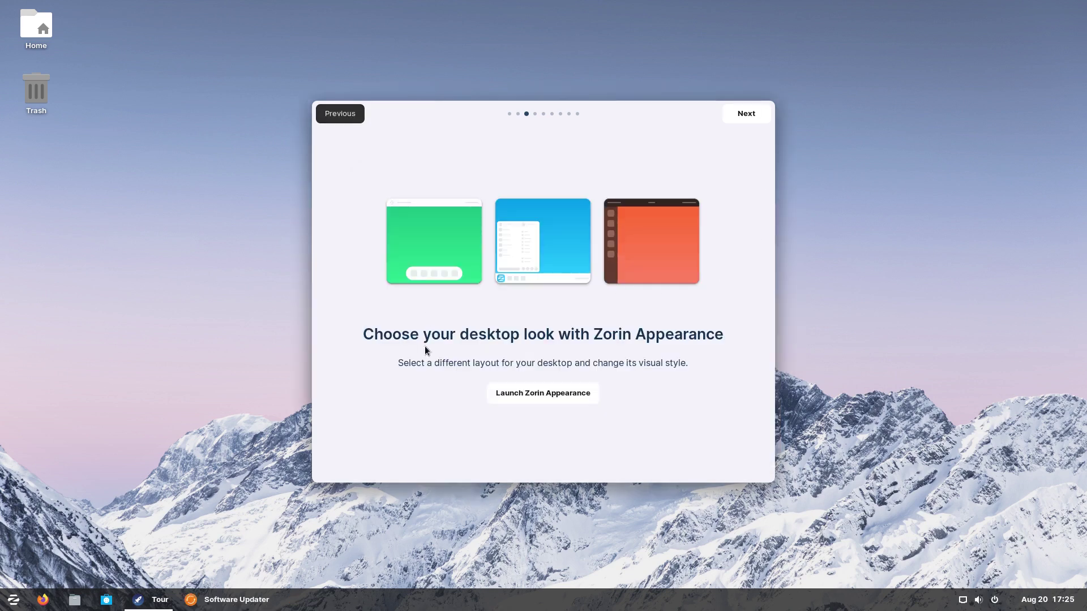
Step: Advance two tour pages and open the Online Accounts settings from the tour
{"action": "left_click", "coordinate": [747, 114]}
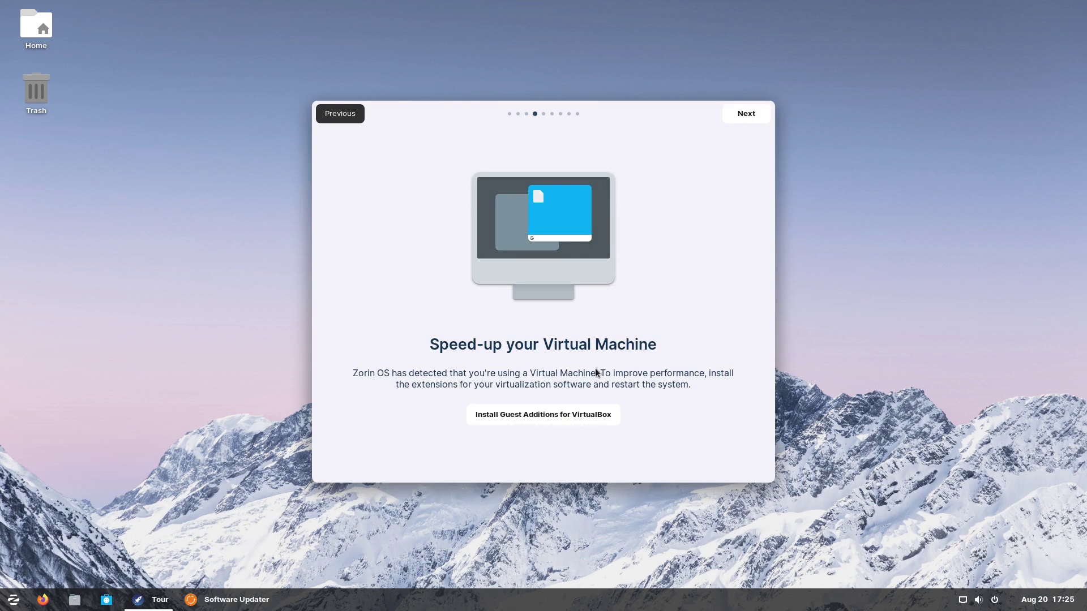
{"action": "left_click", "coordinate": [746, 119]}
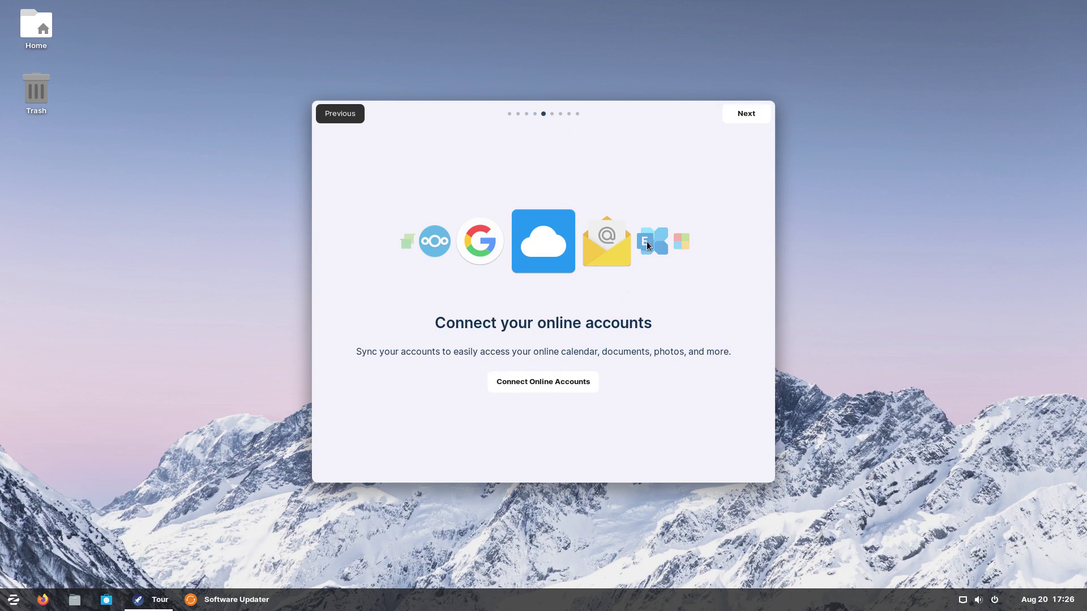
{"action": "left_click", "coordinate": [543, 381]}
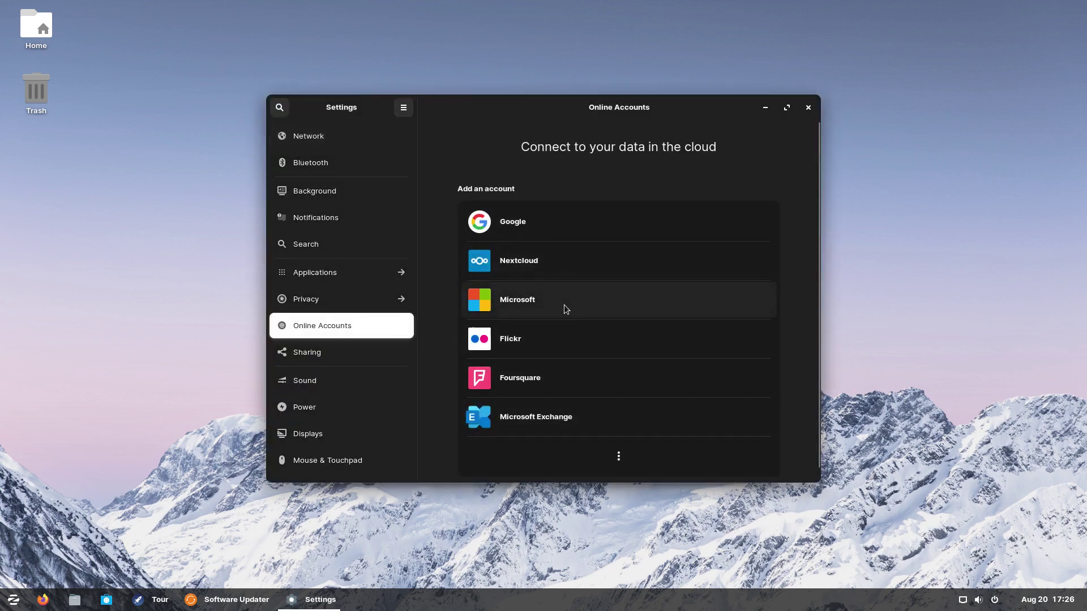
Step: Reveal all online account types, then close Settings and advance the tour to Zorin Connect
{"action": "left_click", "coordinate": [622, 459]}
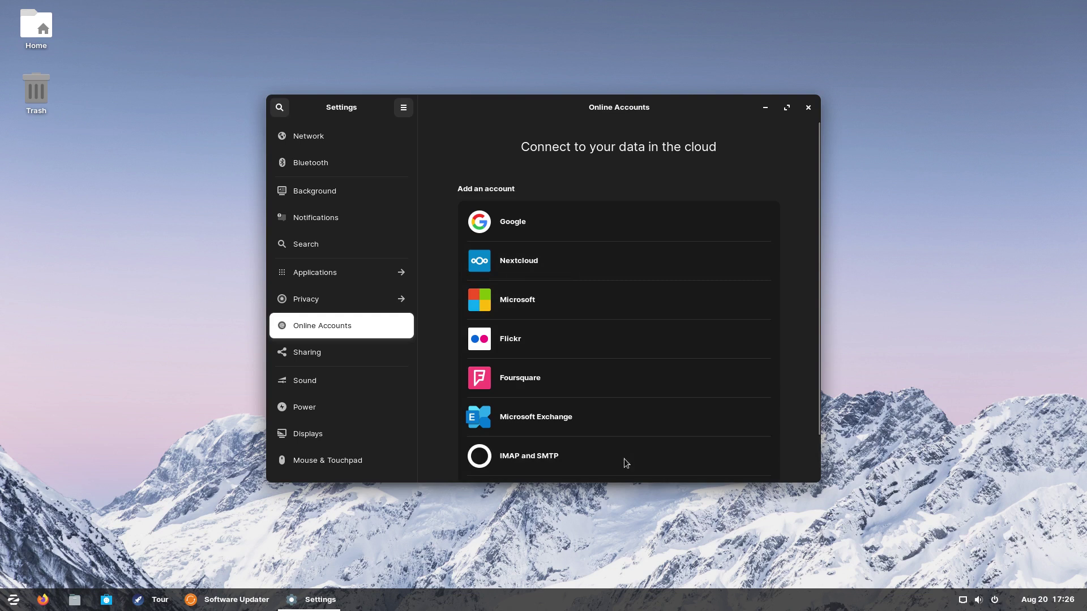
{"action": "scroll", "coordinate": [588, 416], "scroll_direction": "down", "scroll_amount": 2}
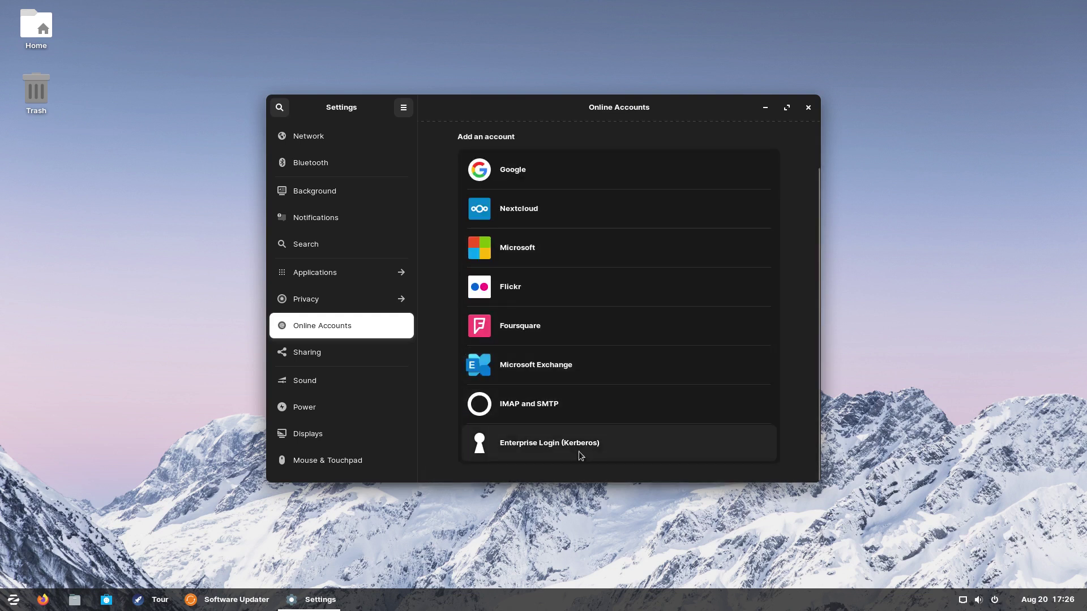
{"action": "left_click", "coordinate": [809, 107]}
{"action": "left_click", "coordinate": [746, 113]}
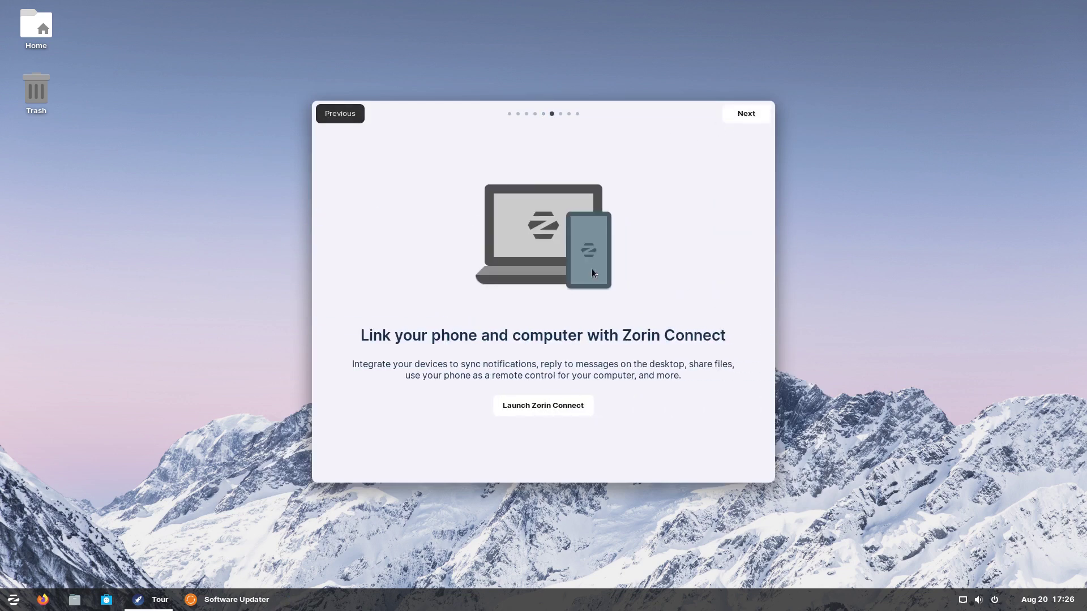
Step: Launch and close Zorin Connect, then start the Software store from the tour and minimize it
{"action": "left_click", "coordinate": [559, 406]}
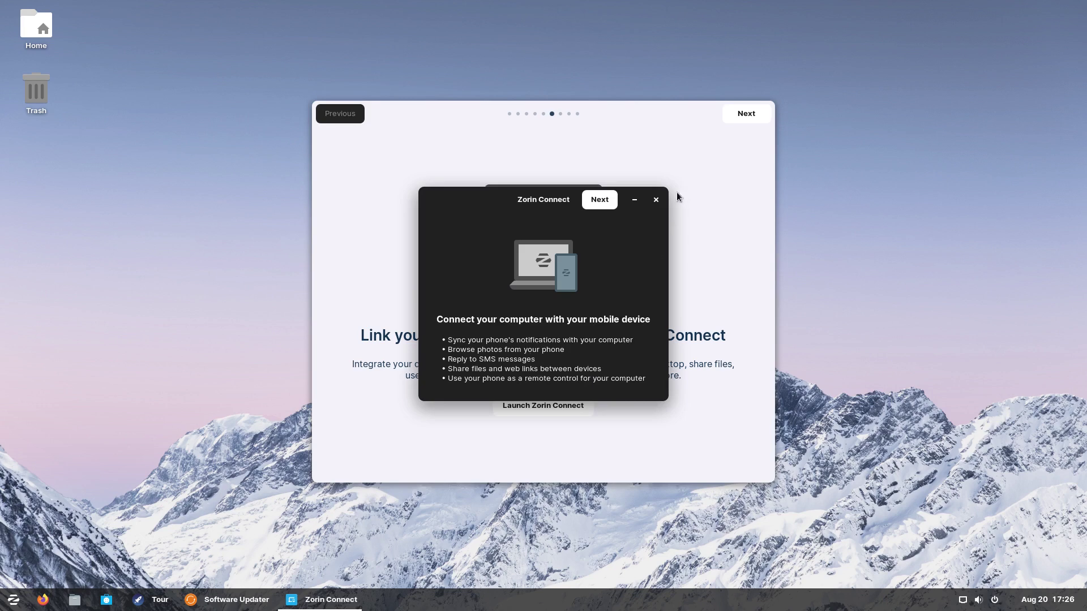
{"action": "left_click", "coordinate": [657, 200]}
{"action": "left_click", "coordinate": [755, 117]}
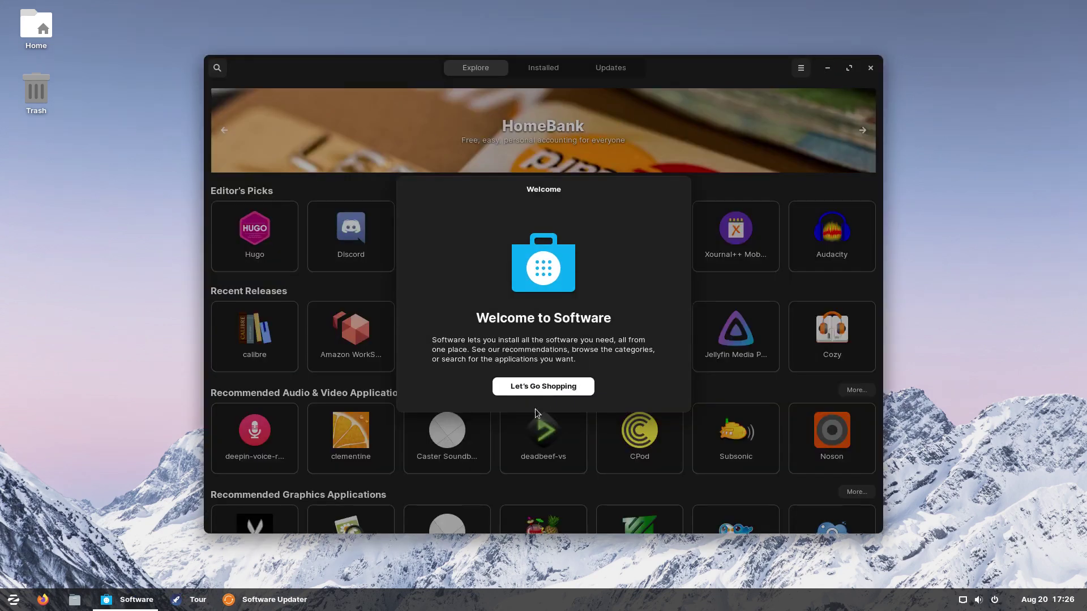
{"action": "left_click", "coordinate": [549, 386]}
{"action": "left_click", "coordinate": [828, 71]}
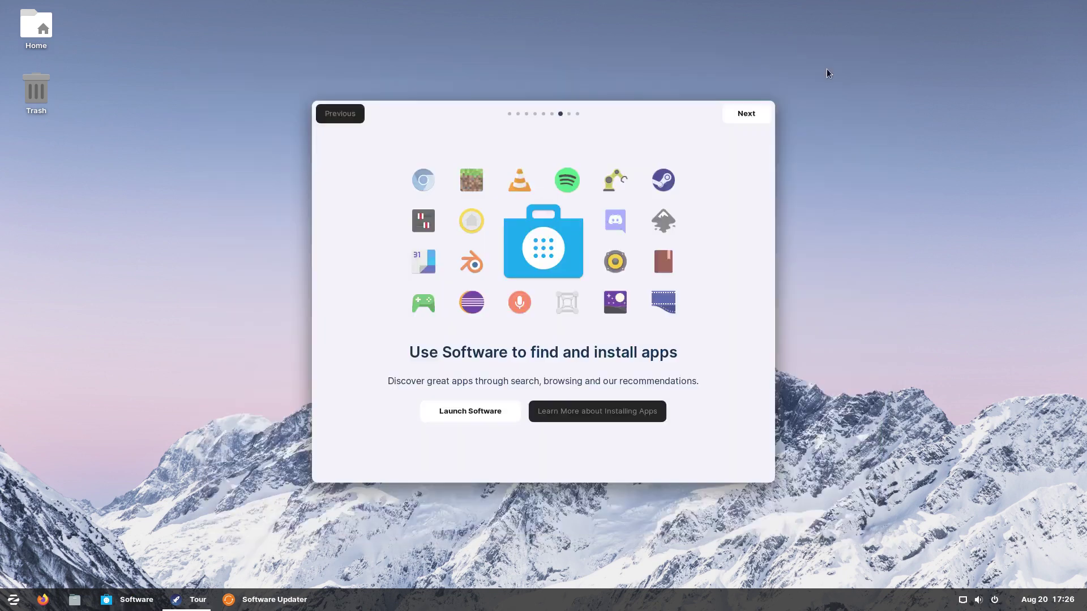
Step: Pass the office suite page, browse the Office apps in the menu, and finish the tour
{"action": "left_click", "coordinate": [748, 116]}
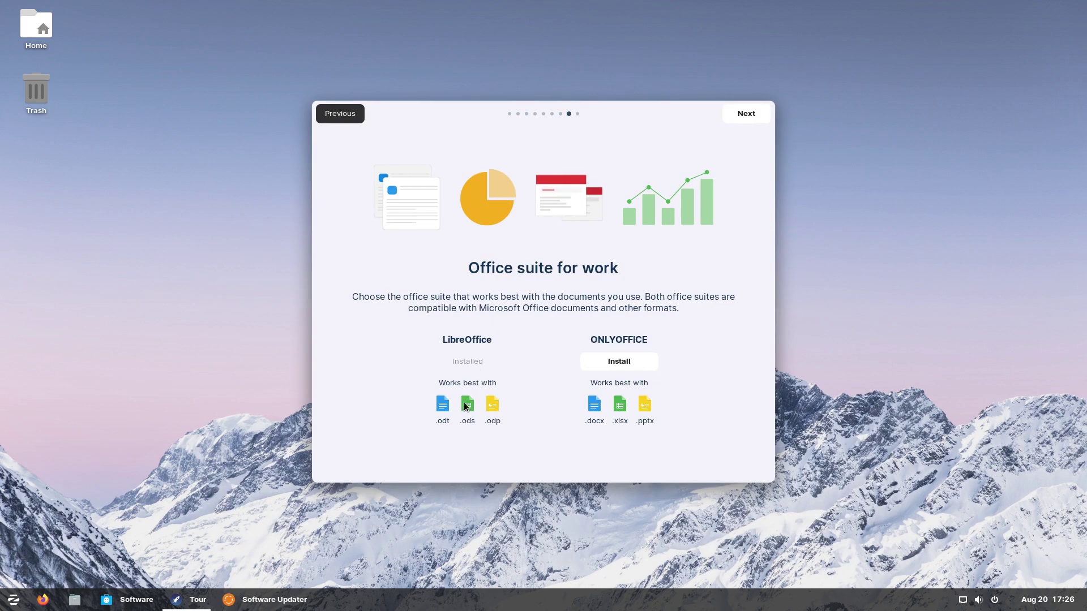
{"action": "left_click", "coordinate": [13, 600]}
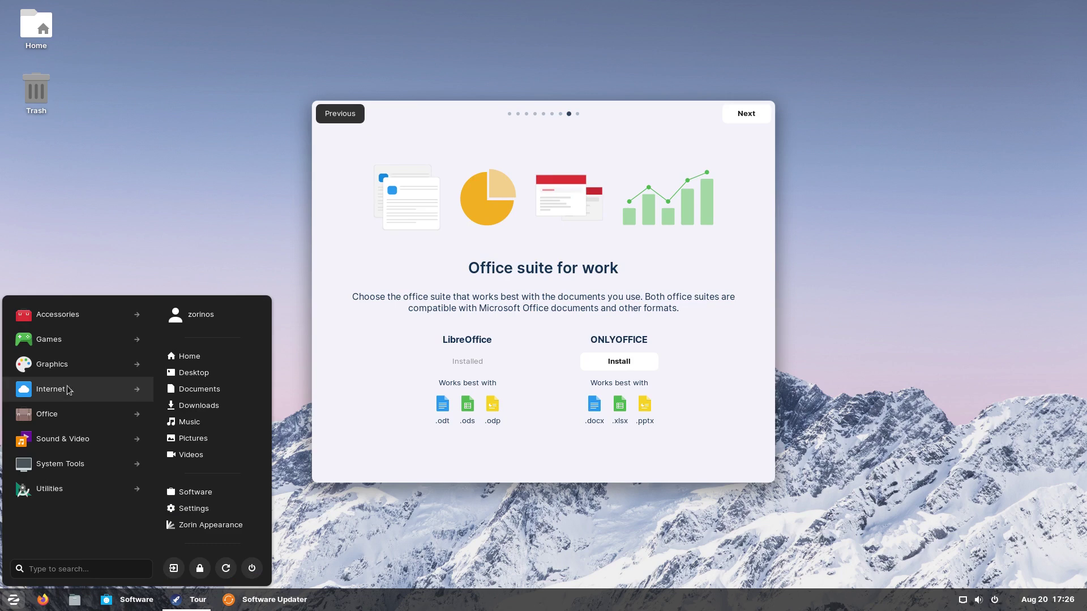
{"action": "left_click", "coordinate": [57, 413]}
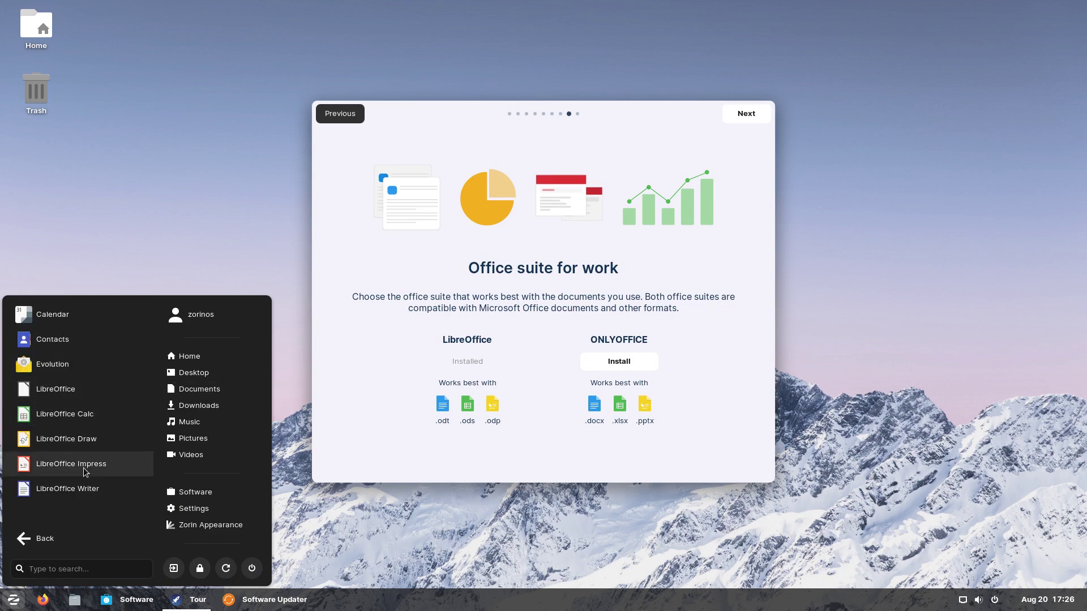
{"action": "left_click", "coordinate": [771, 390]}
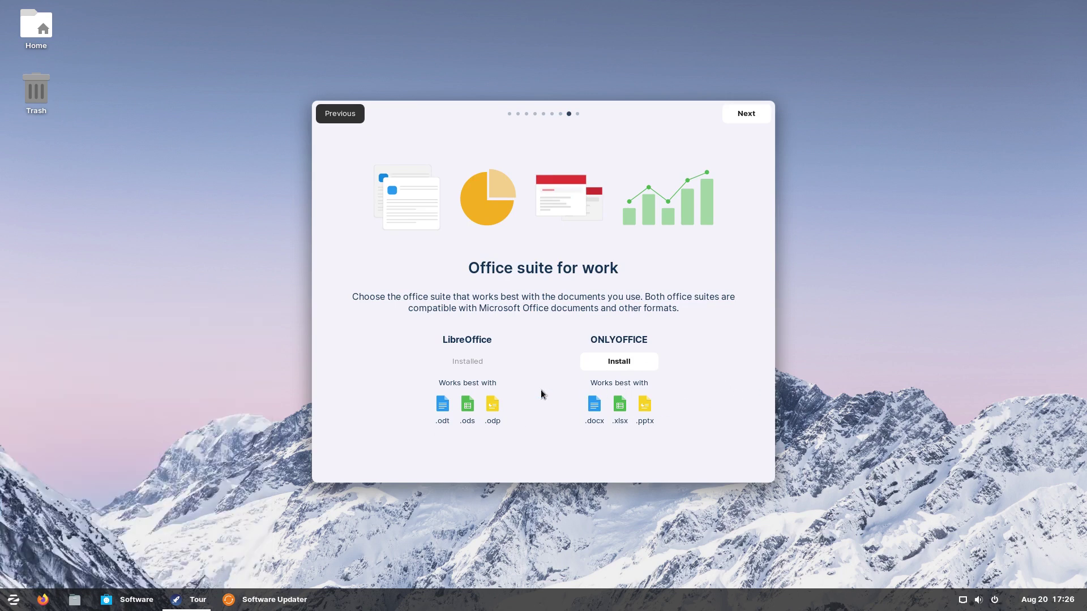
{"action": "left_click", "coordinate": [748, 112]}
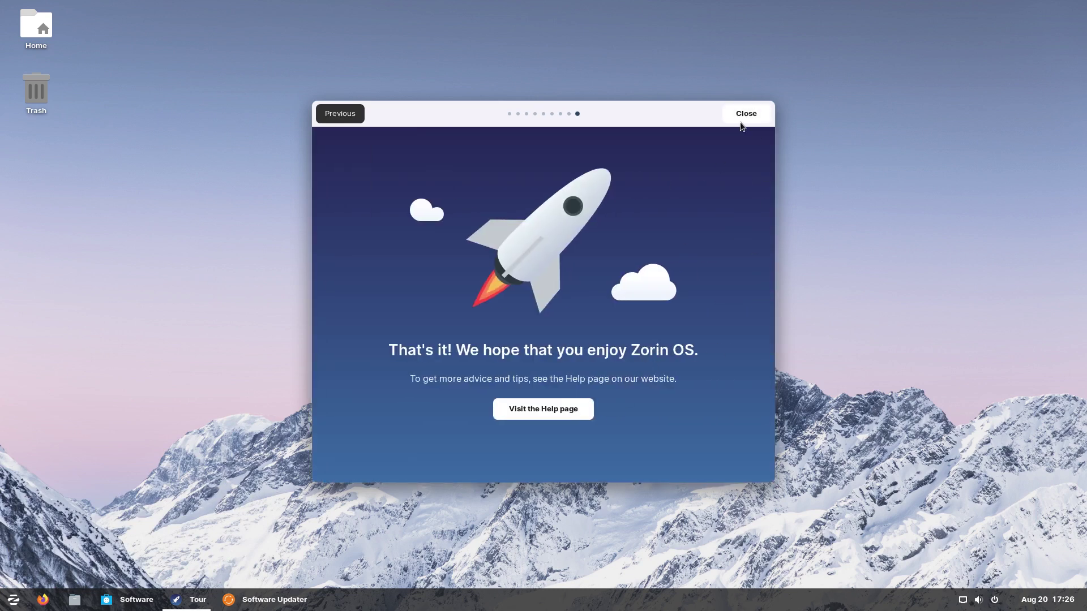
{"action": "left_click", "coordinate": [745, 115]}
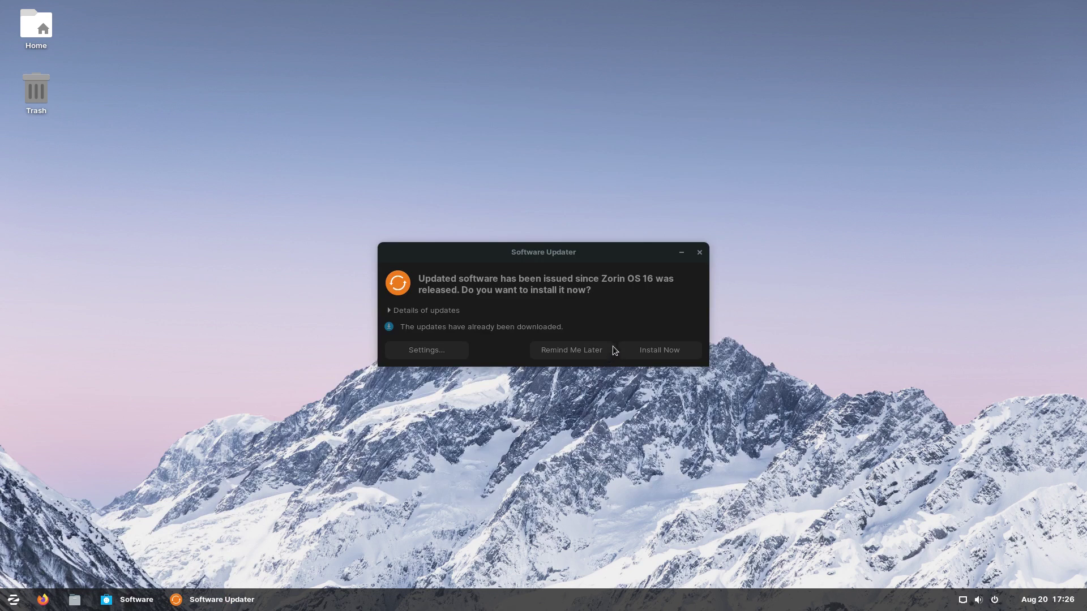
Step: Postpone the updates, then search the Software store for 'gimp' and return to Explore
{"action": "left_click", "coordinate": [593, 354]}
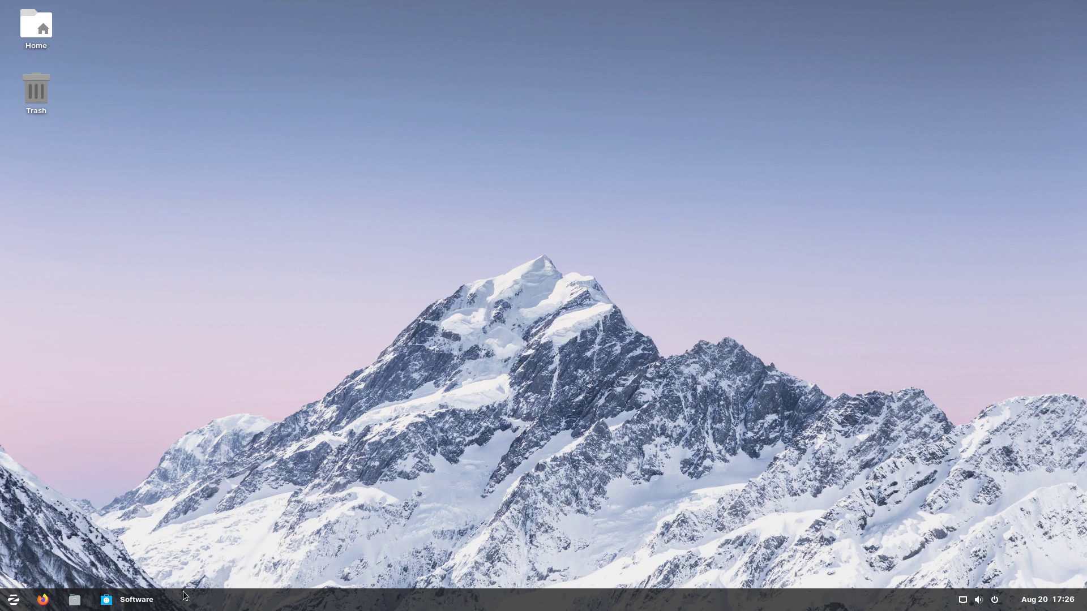
{"action": "left_click", "coordinate": [157, 591]}
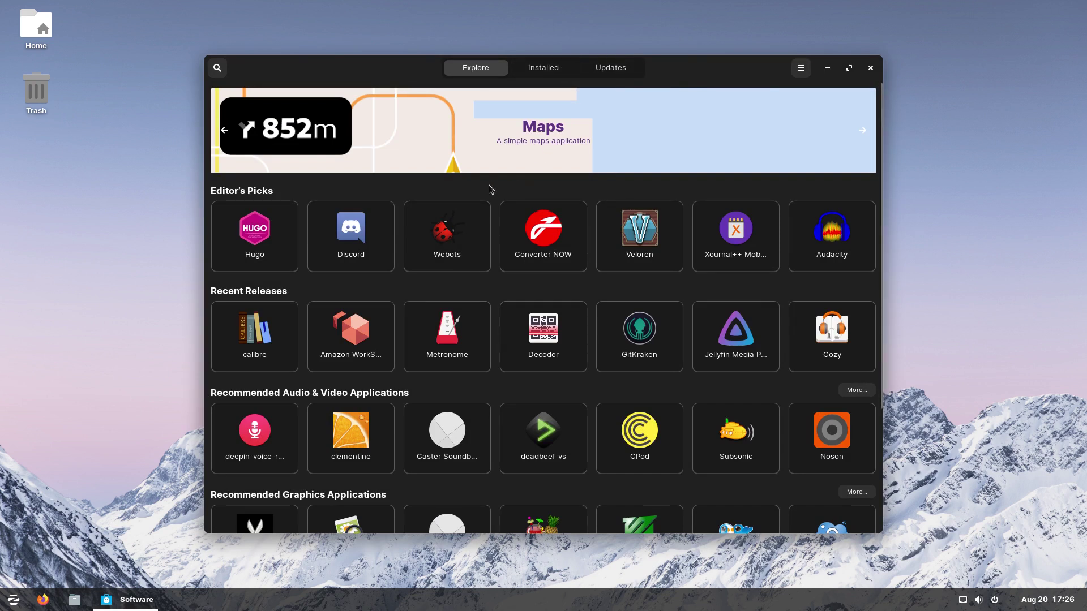
{"action": "left_click", "coordinate": [217, 68]}
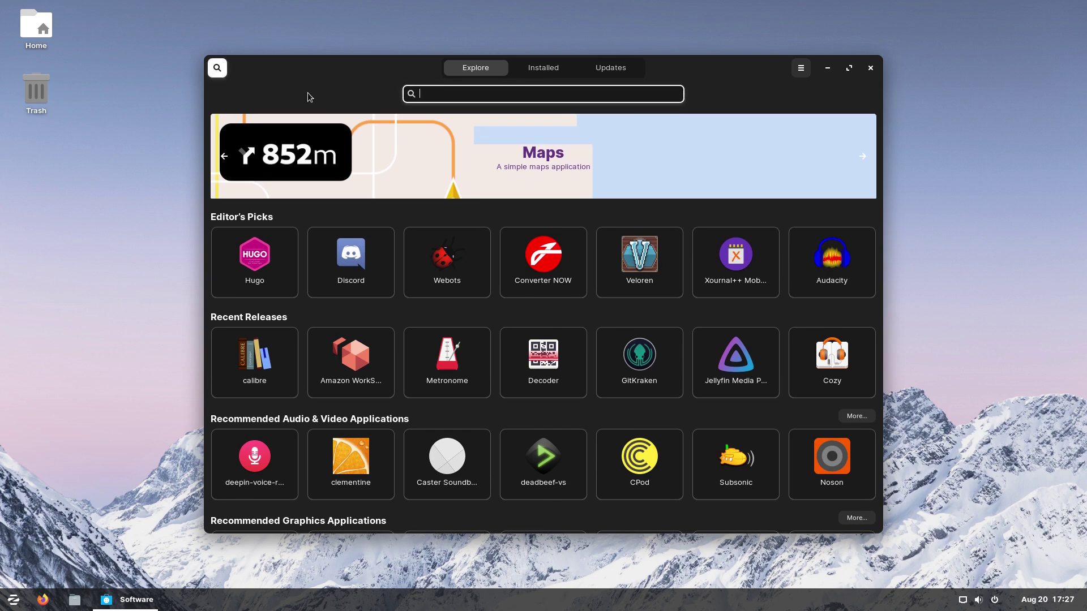
{"action": "type", "text": "gimp"}
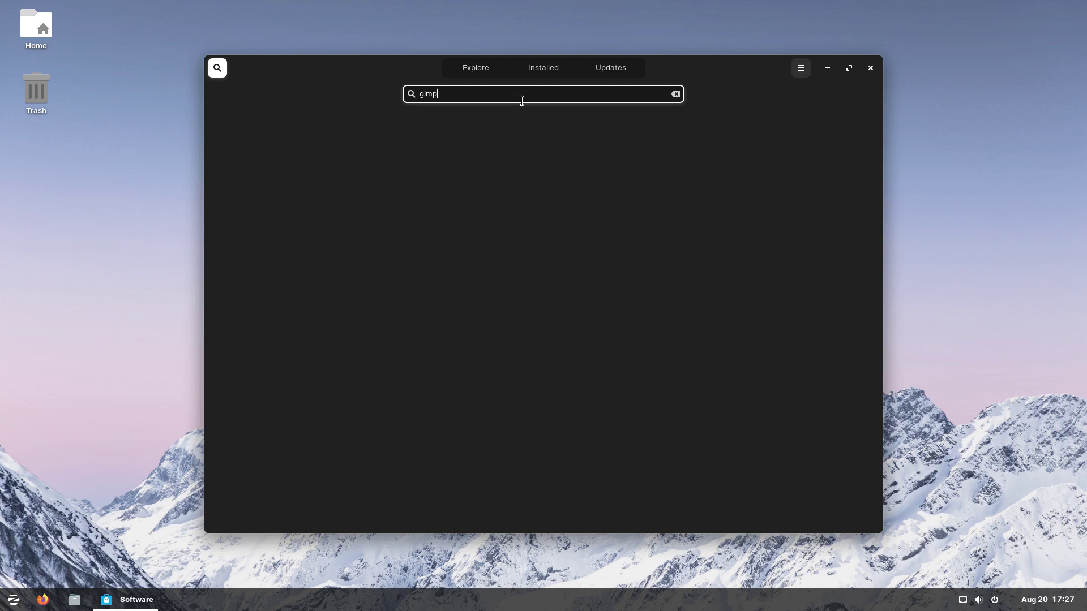
{"action": "left_click", "coordinate": [676, 94]}
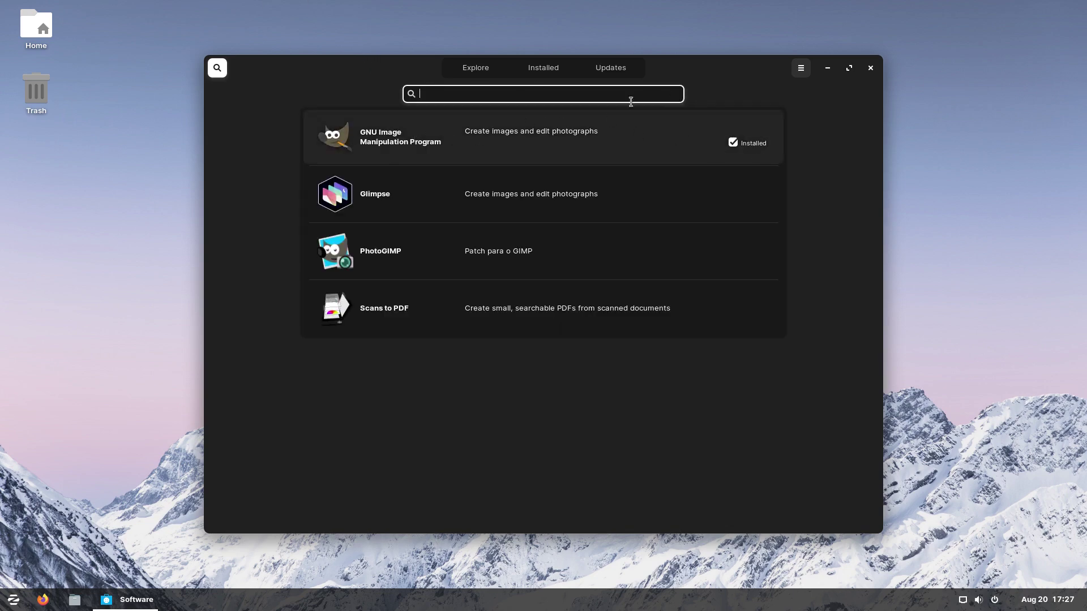
{"action": "left_click", "coordinate": [217, 67]}
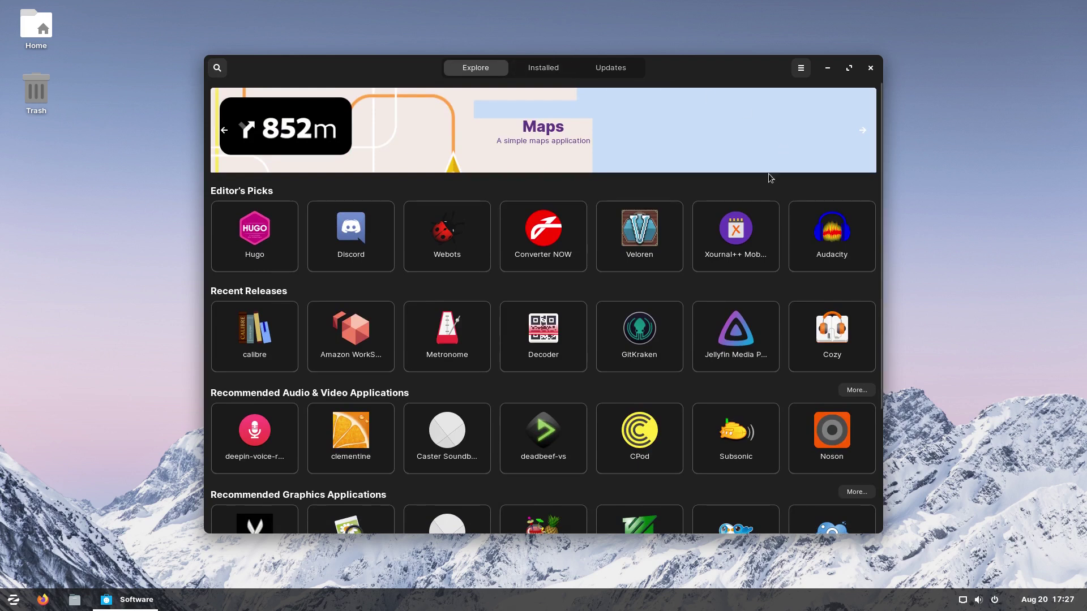
{"action": "left_click", "coordinate": [14, 599]}
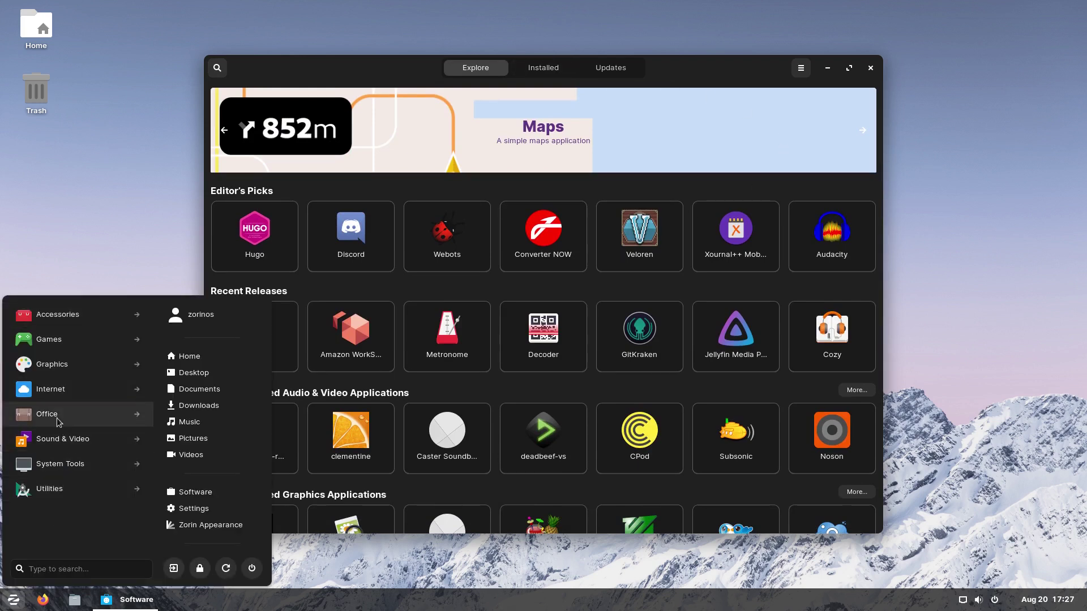
Step: Review Discord's Snap Store source channels, keeping latest/stable, then return to Explore
{"action": "left_click", "coordinate": [55, 363]}
{"action": "left_click", "coordinate": [66, 254]}
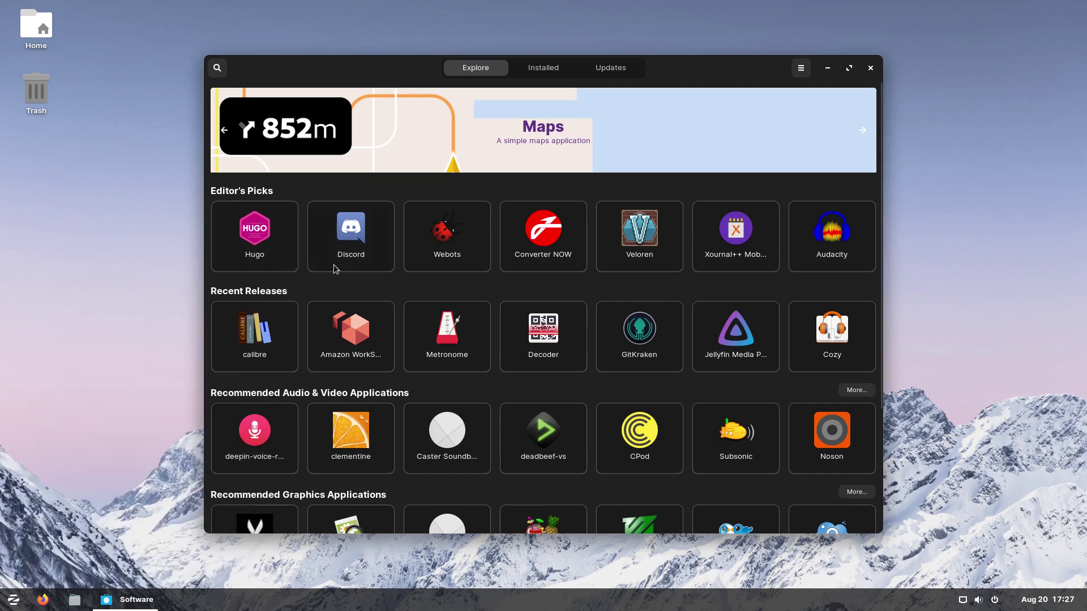
{"action": "left_click", "coordinate": [360, 220]}
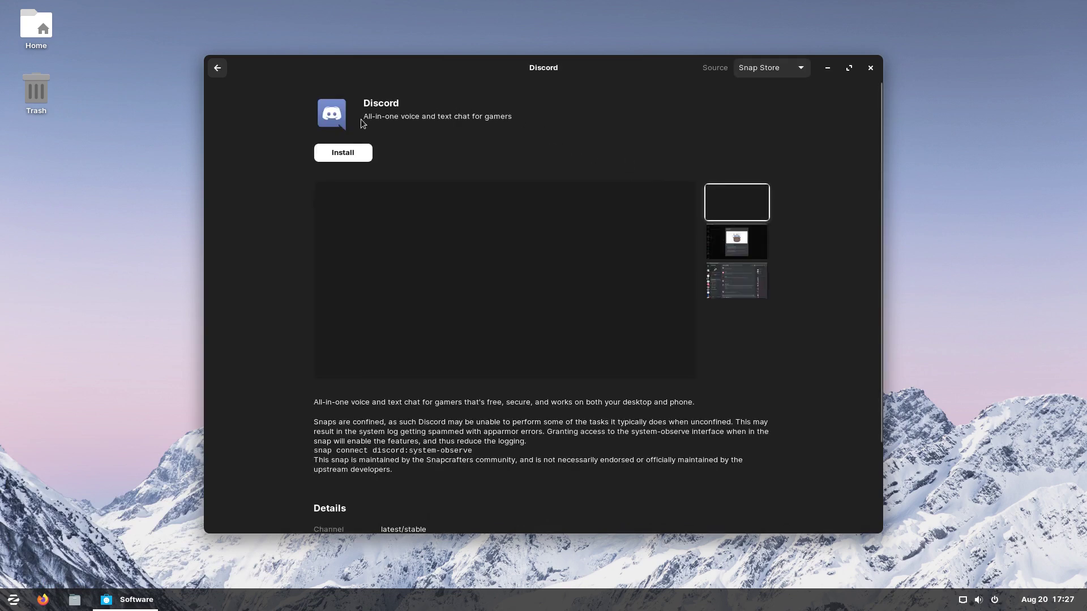
{"action": "scroll", "coordinate": [523, 288], "scroll_direction": "down", "scroll_amount": 3}
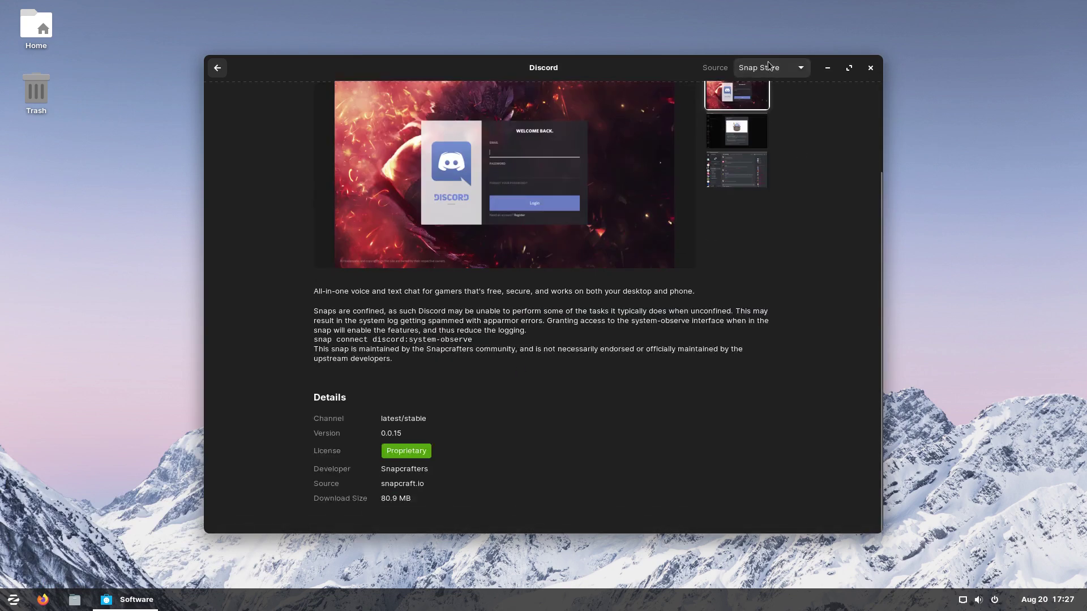
{"action": "left_click", "coordinate": [801, 68]}
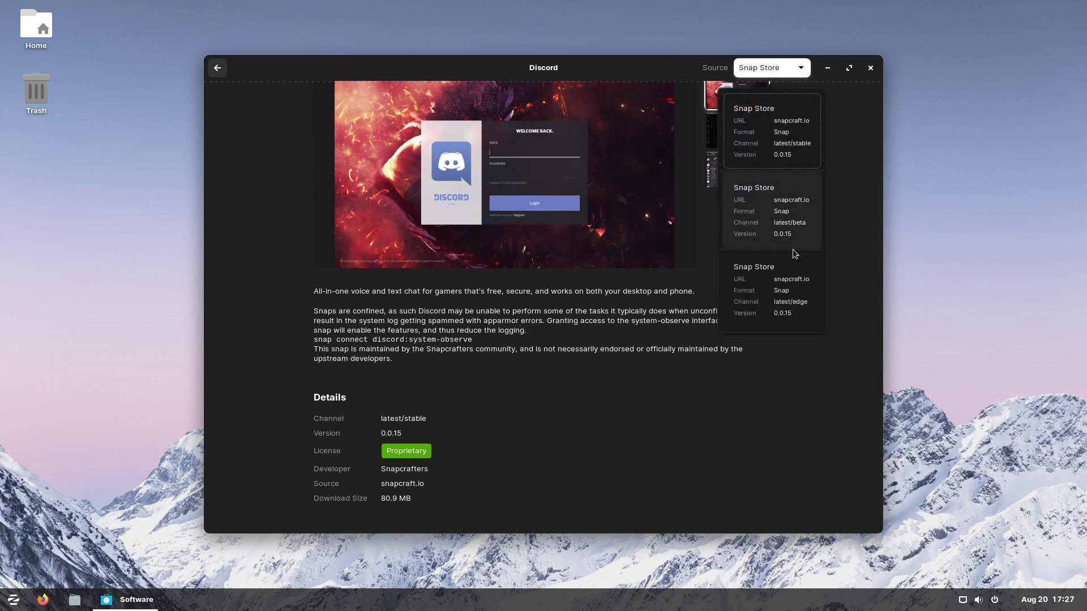
{"action": "left_click", "coordinate": [545, 479]}
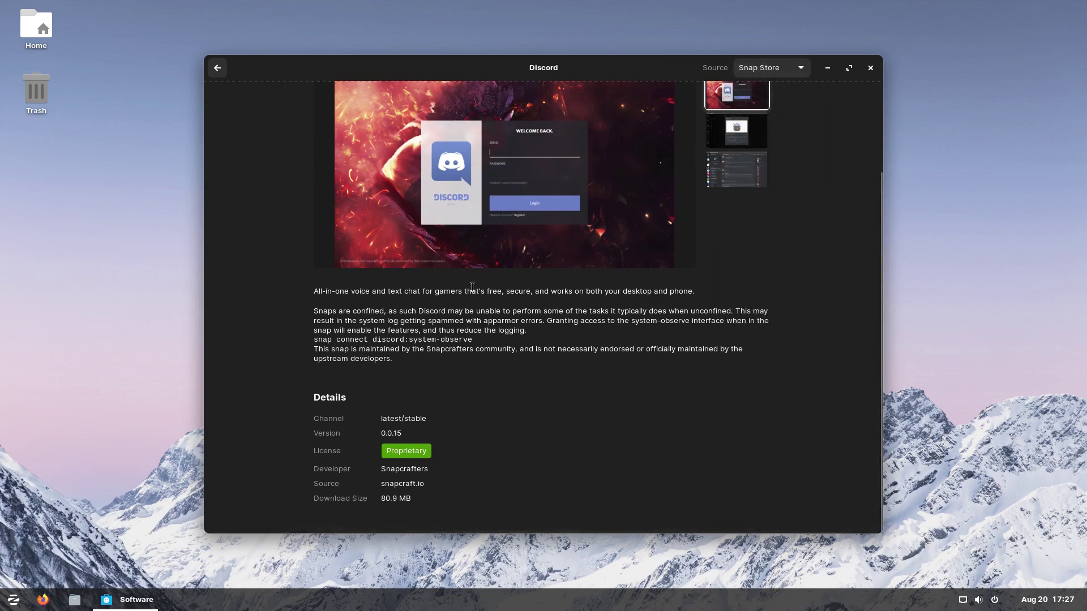
{"action": "scroll", "coordinate": [453, 189], "scroll_direction": "up", "scroll_amount": 2}
{"action": "left_click", "coordinate": [222, 72]}
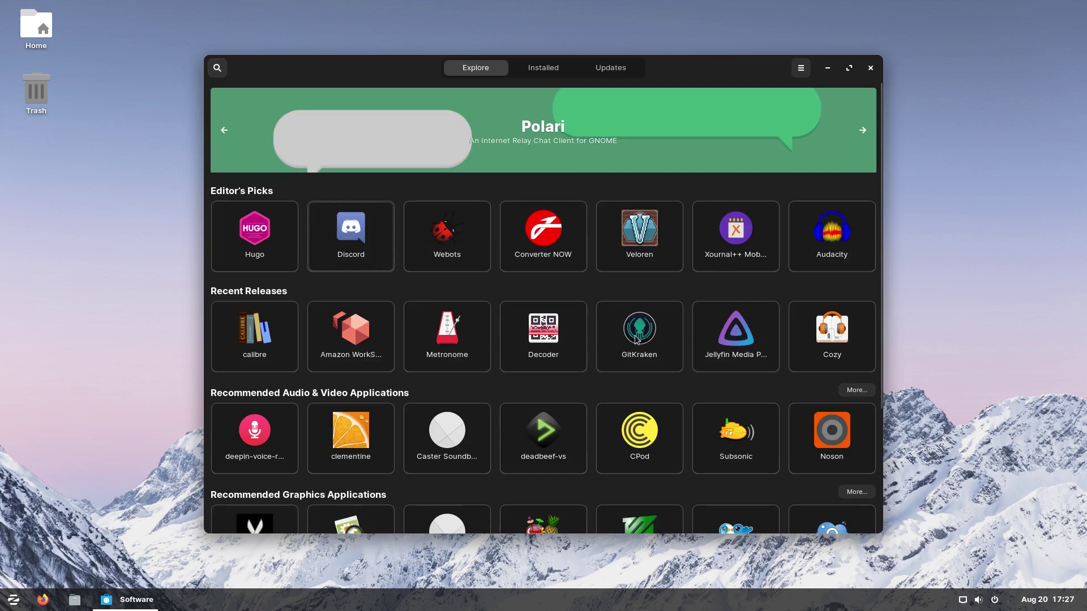
{"action": "left_click", "coordinate": [801, 68]}
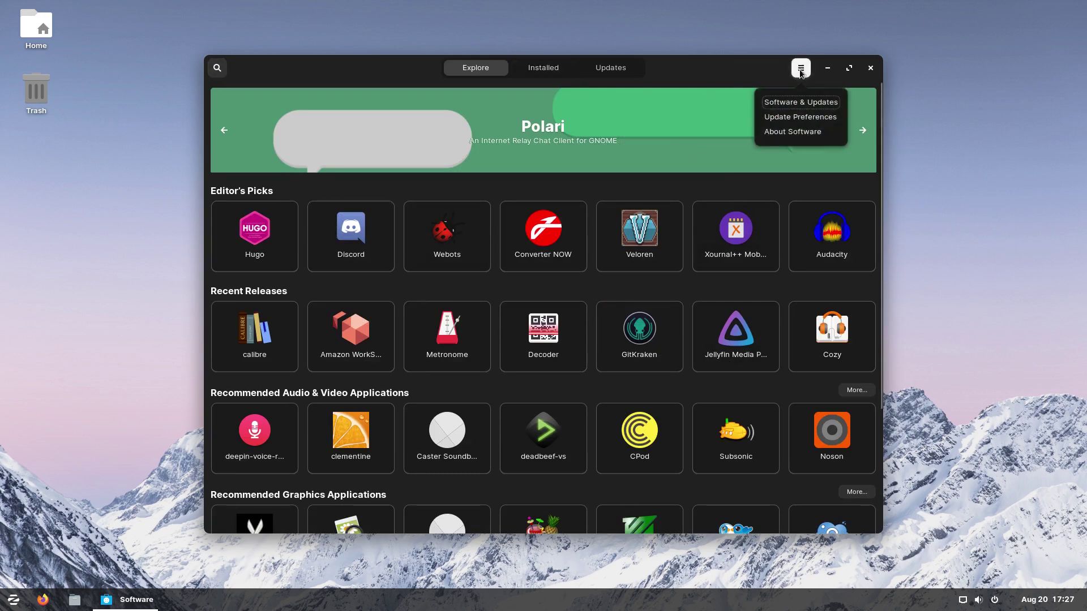
Step: View the store's Update Preferences and About Software (version 3.36.1), then launch Software & Updates
{"action": "left_click", "coordinate": [804, 118]}
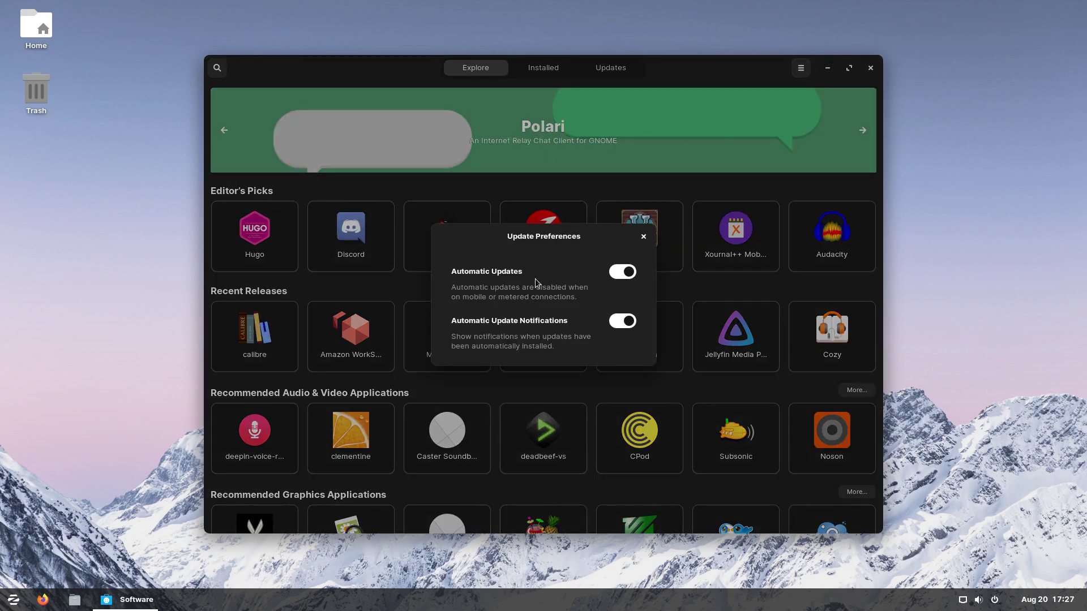
{"action": "left_click", "coordinate": [643, 237]}
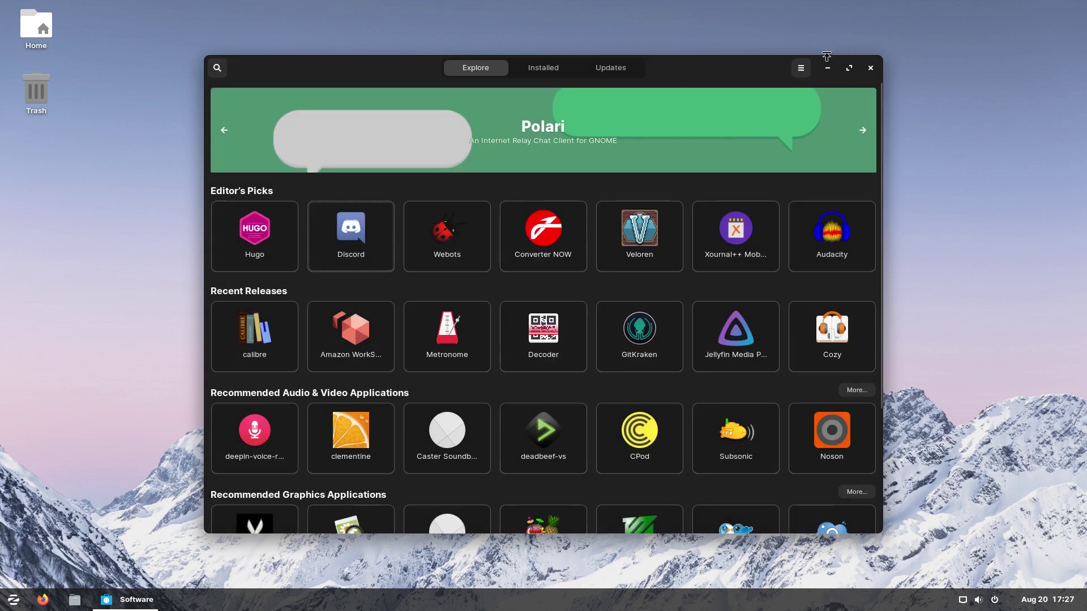
{"action": "left_click", "coordinate": [801, 68]}
{"action": "left_click", "coordinate": [807, 135]}
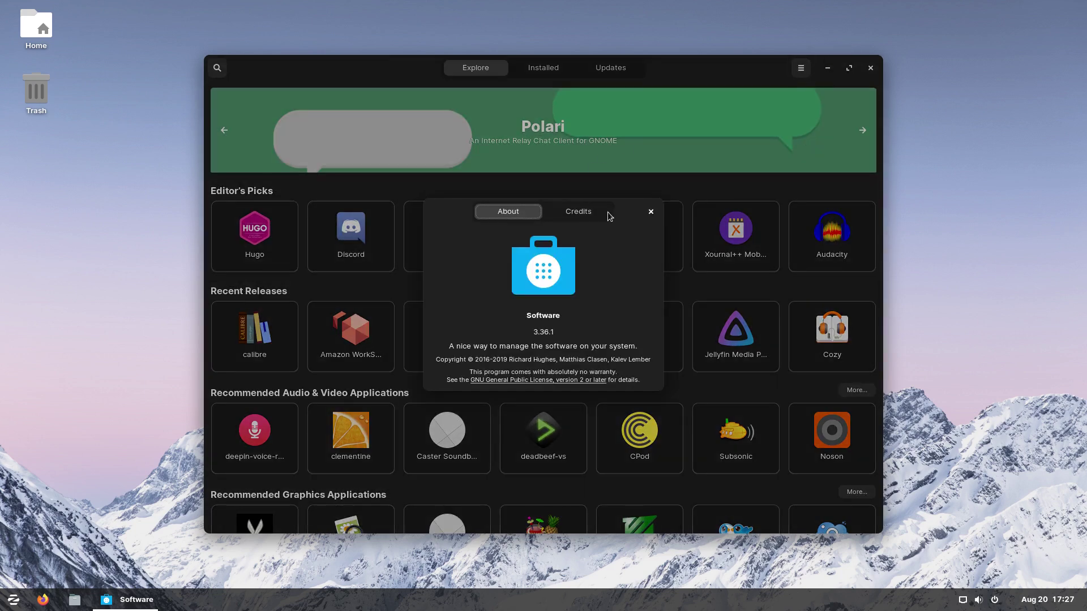
{"action": "left_click", "coordinate": [651, 212]}
{"action": "left_click", "coordinate": [800, 68]}
{"action": "left_click", "coordinate": [799, 107]}
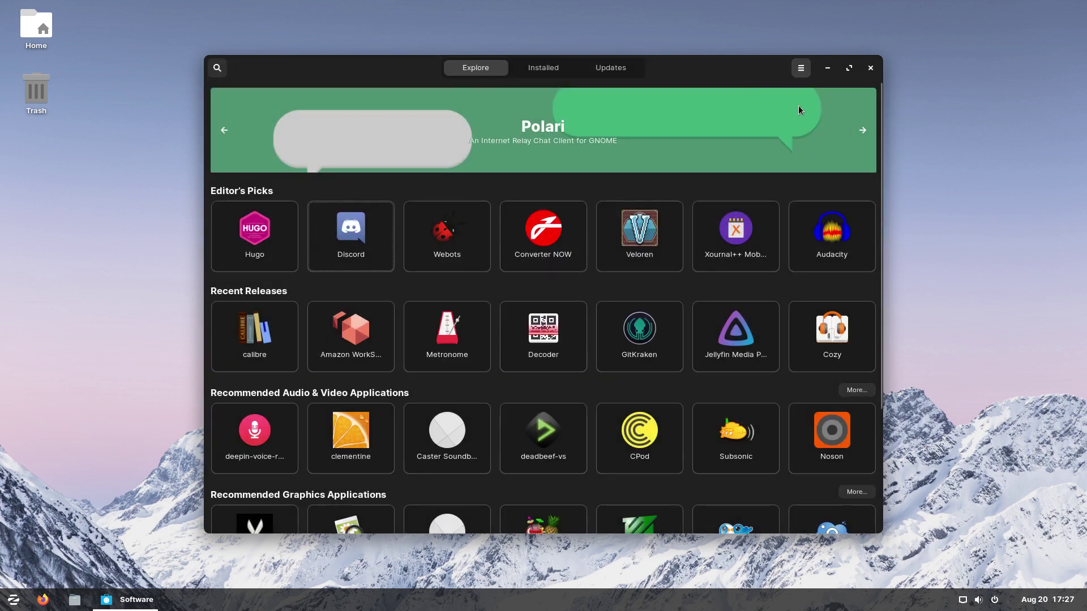
Step: Search the store for 'kdenlive' and open the kdenlive video editor's details
{"action": "left_click", "coordinate": [219, 74]}
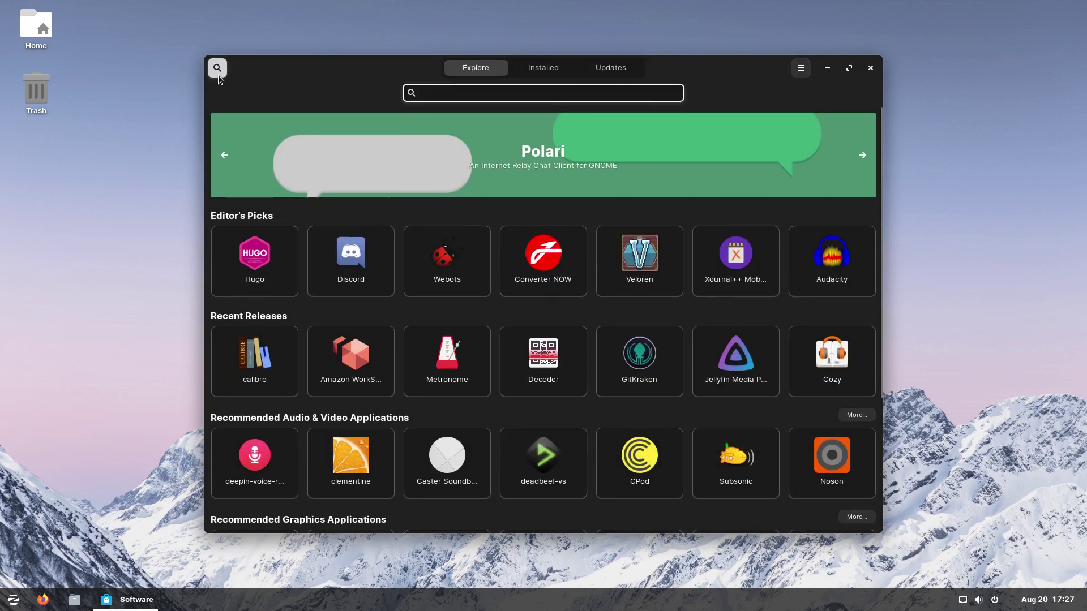
{"action": "left_click", "coordinate": [220, 73]}
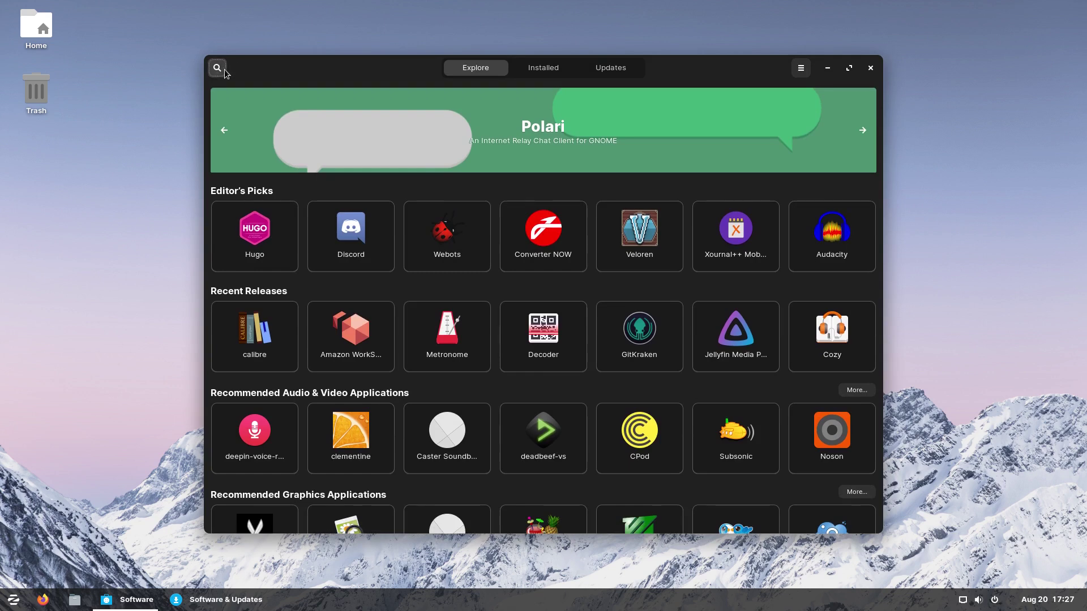
{"action": "left_click", "coordinate": [225, 72]}
{"action": "scroll", "coordinate": [658, 285], "scroll_direction": "down", "scroll_amount": 5}
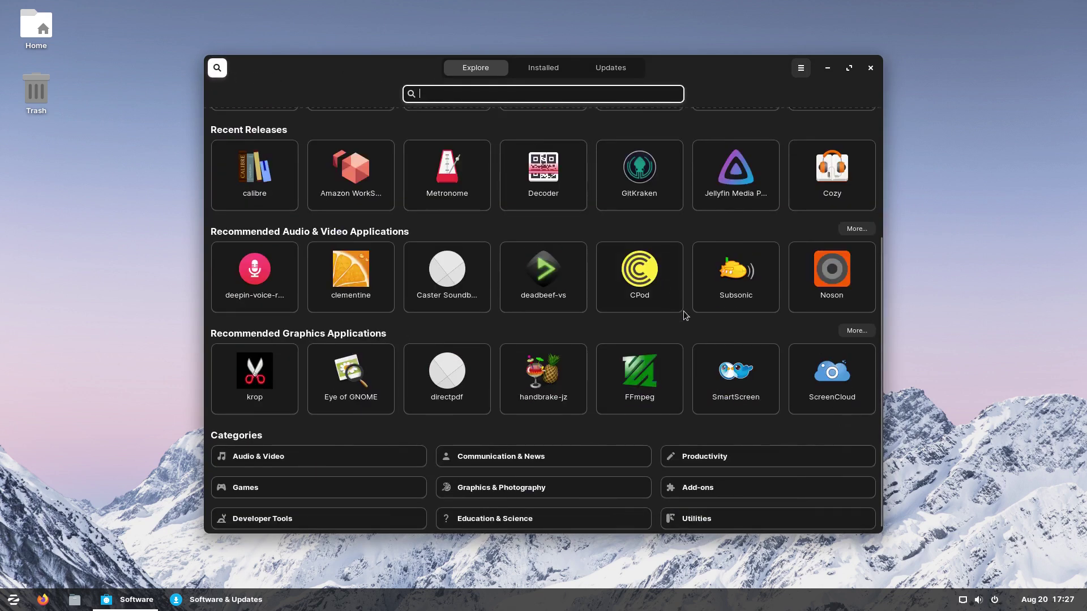
{"action": "scroll", "coordinate": [663, 275], "scroll_direction": "up", "scroll_amount": 5}
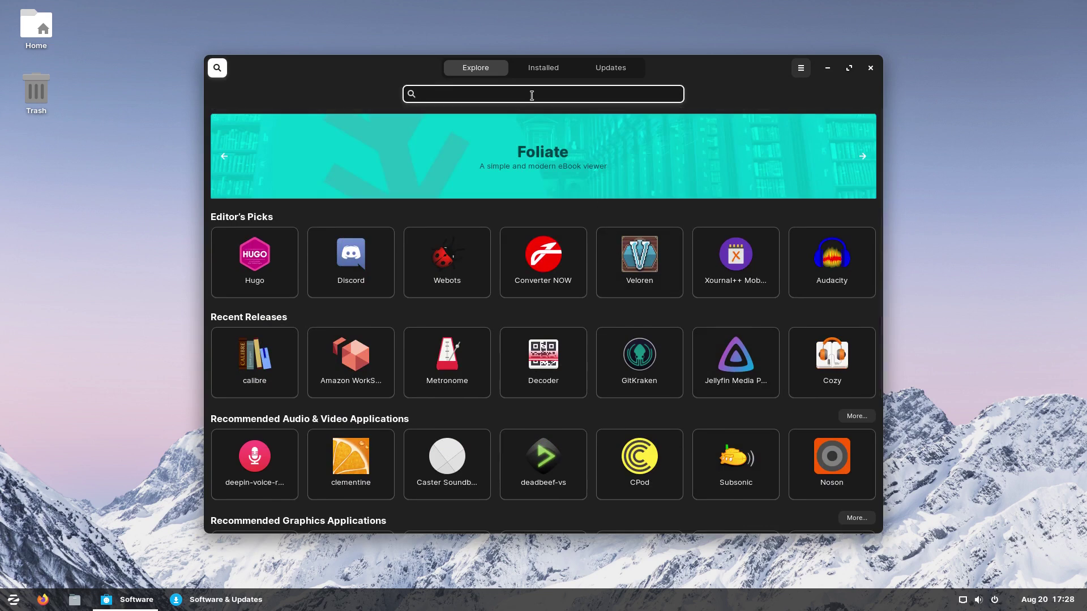
{"action": "type", "text": "kdenlive"}
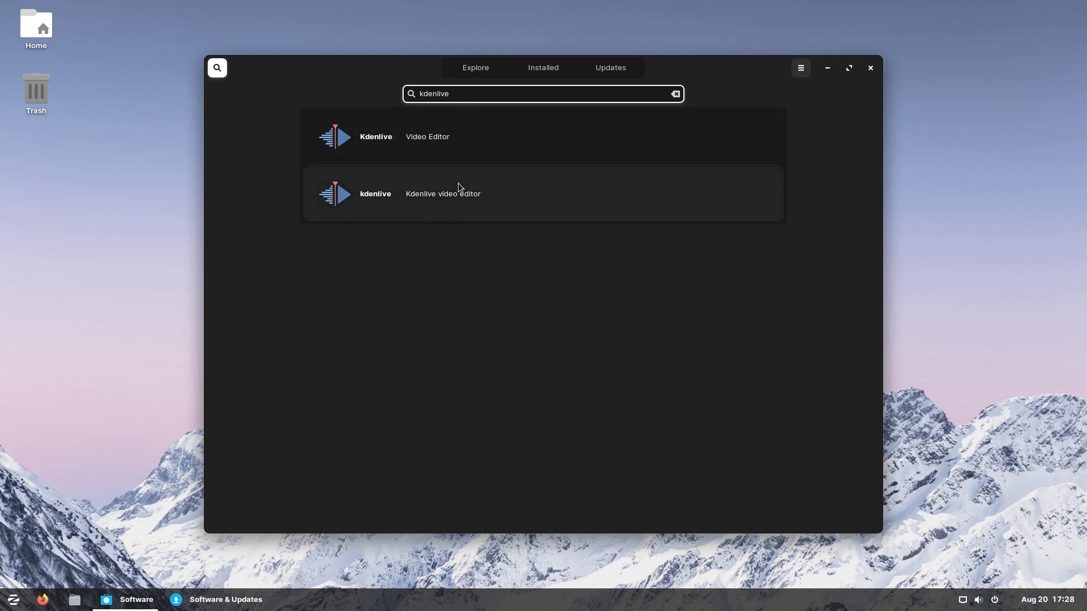
{"action": "left_click", "coordinate": [459, 189]}
Step: Review kdenlive's package sources, then close the Software store and Software & Updates
{"action": "left_click", "coordinate": [795, 73]}
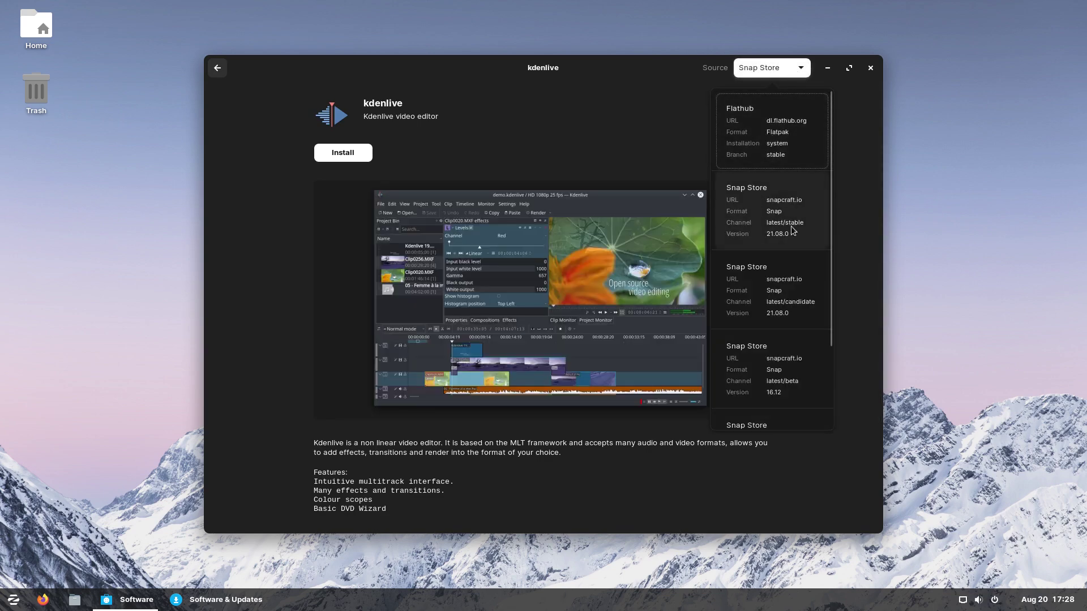
{"action": "scroll", "coordinate": [792, 342], "scroll_direction": "down", "scroll_amount": 3}
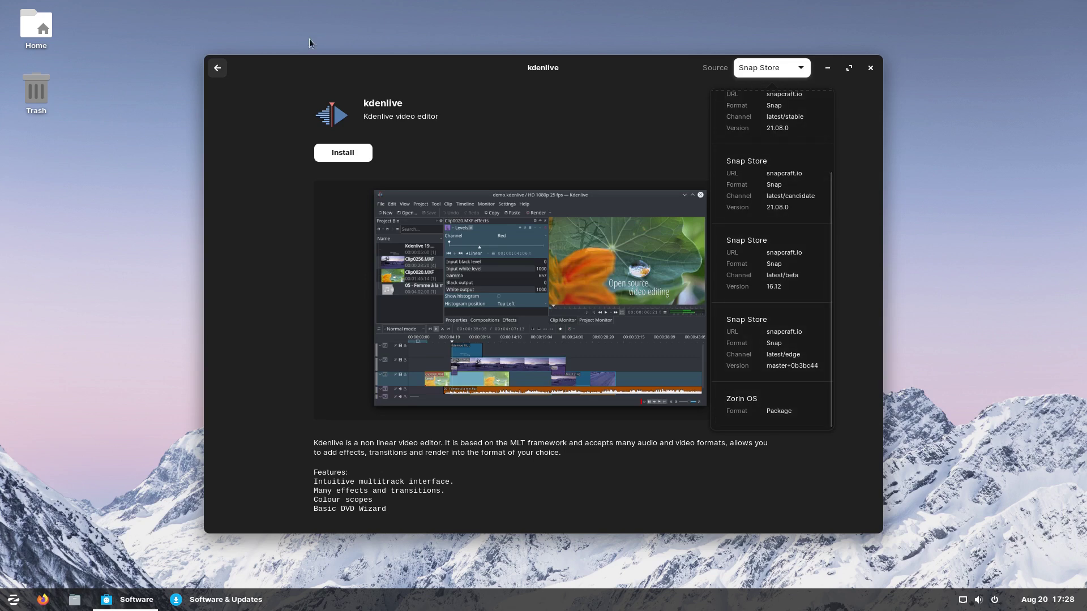
{"action": "left_click", "coordinate": [224, 72]}
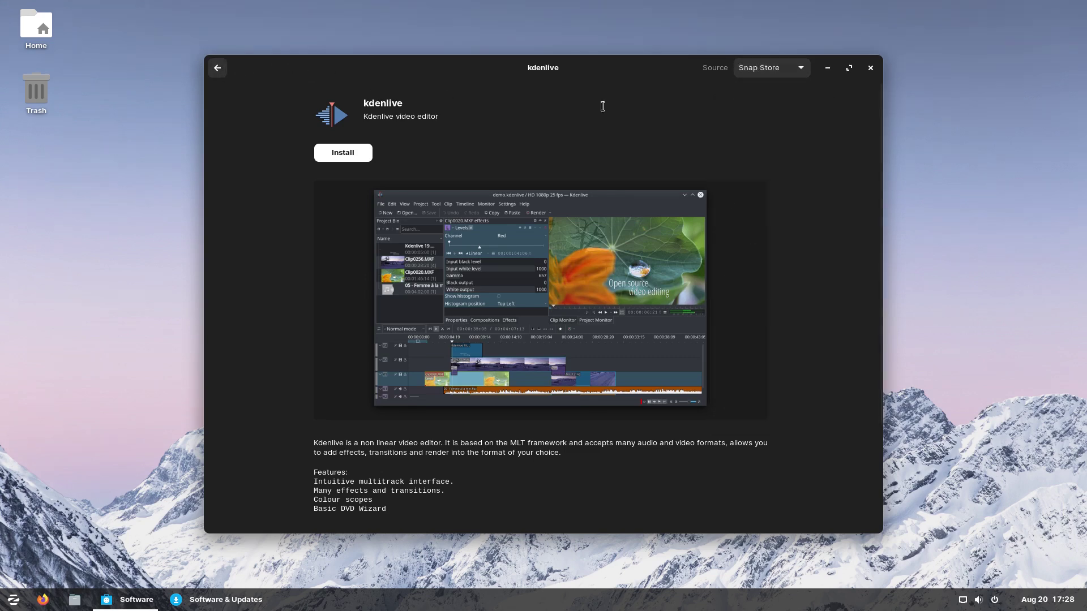
{"action": "left_click", "coordinate": [870, 68]}
{"action": "left_click", "coordinate": [713, 198]}
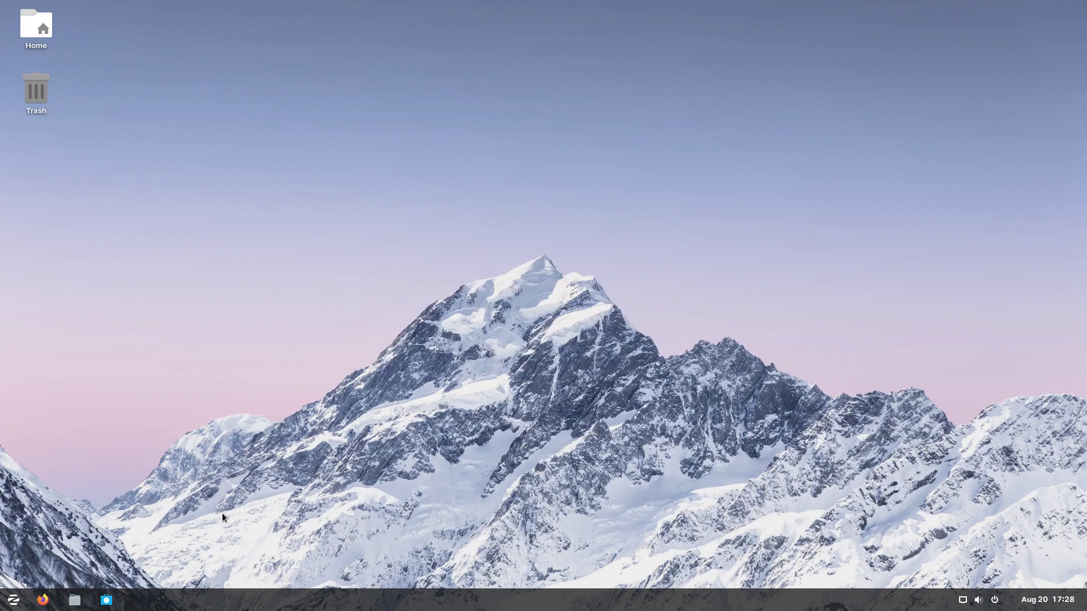
Step: Open the Zorin app menu from the bottom-left of the taskbar
{"action": "left_click", "coordinate": [13, 600]}
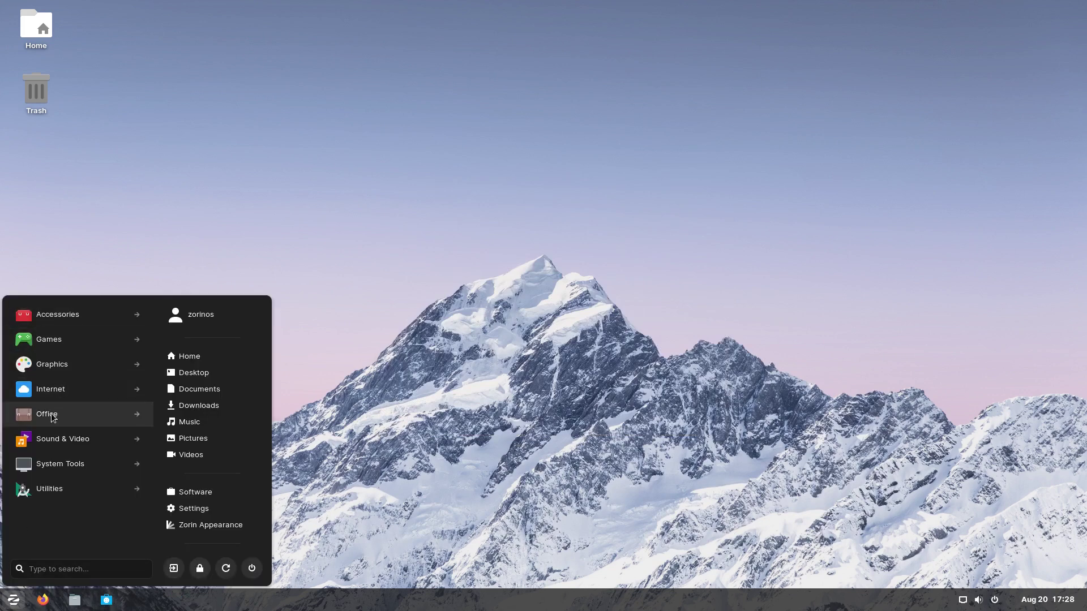